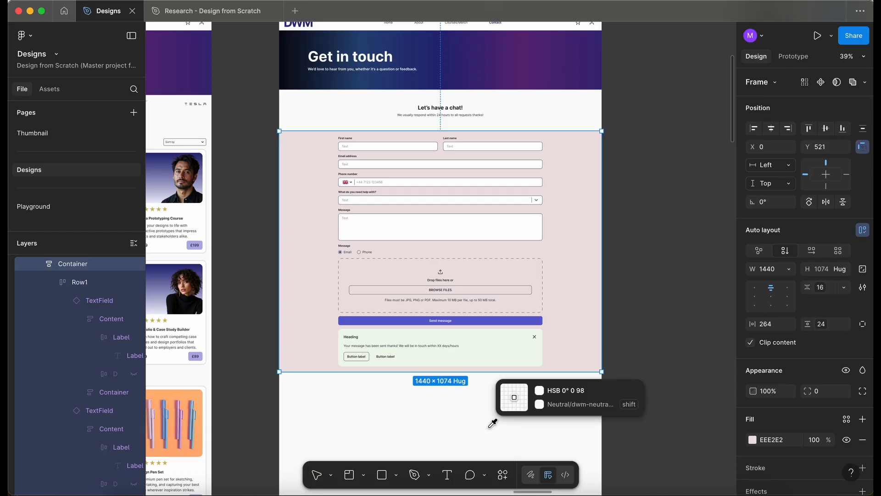
Fill the contact form's Container frame with the Neutral colour style sampled from the page background
{"action": "left_click", "coordinate": [490, 426], "text": "shift"}
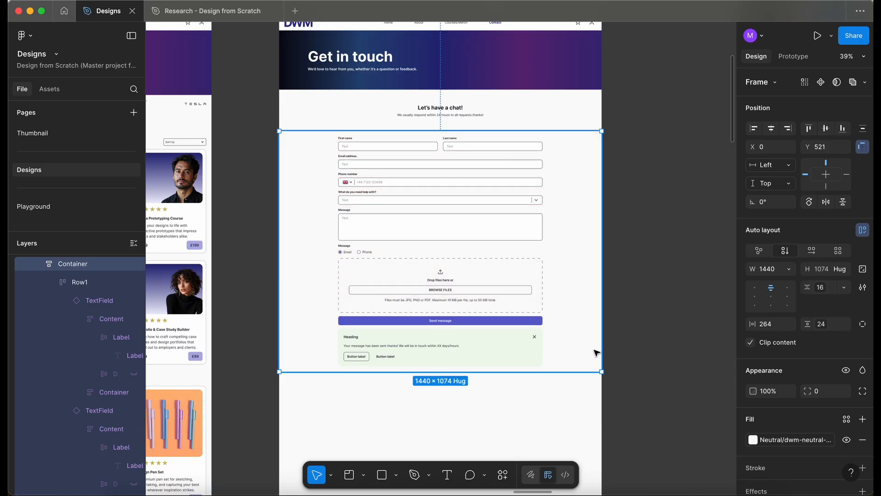
{"action": "left_click", "coordinate": [680, 291]}
Review the completed contact form from the name fields down to the submission message
{"action": "scroll", "coordinate": [470, 166], "scroll_direction": "up", "scroll_amount": 4}
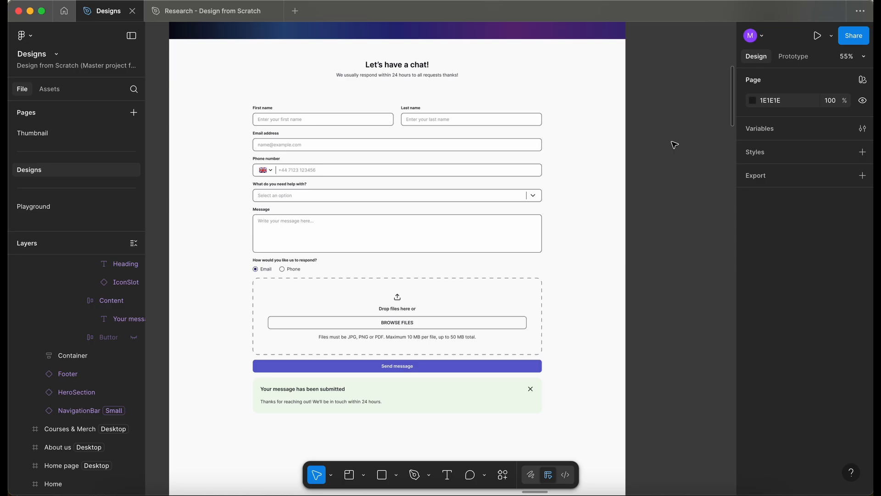
{"action": "scroll", "coordinate": [647, 120], "scroll_direction": "up", "scroll_amount": 5}
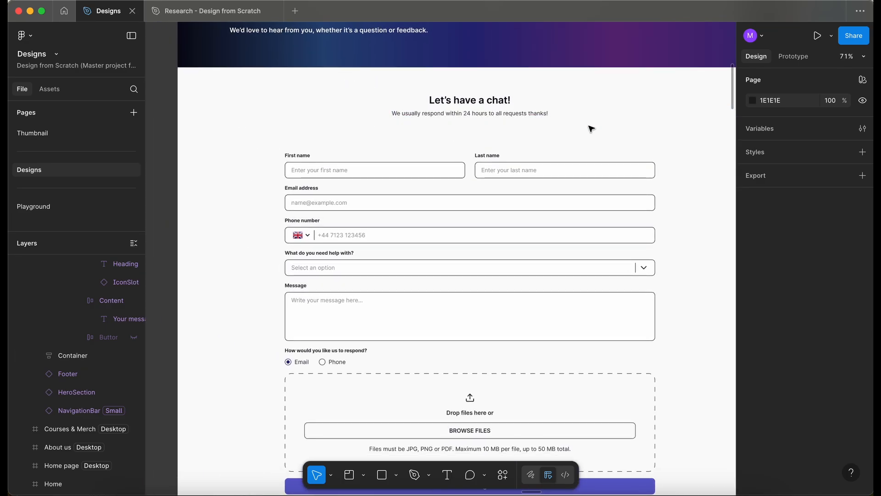
{"action": "scroll", "coordinate": [586, 123], "scroll_direction": "up", "scroll_amount": 4}
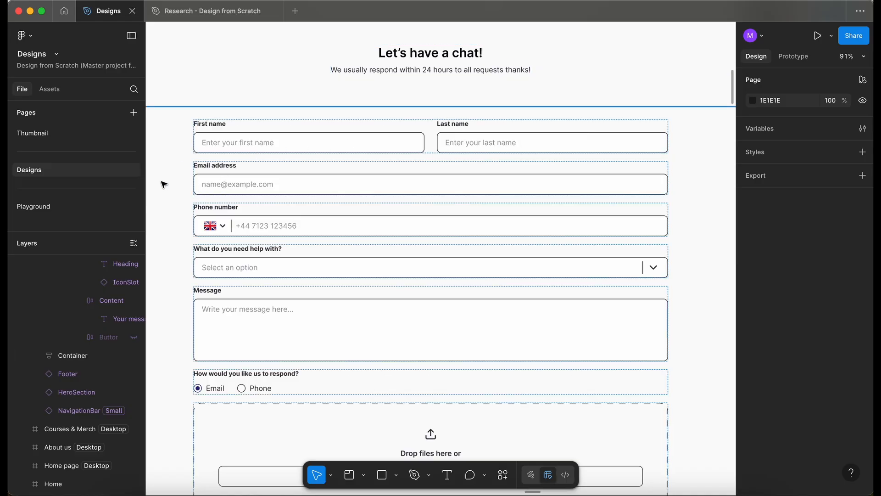
{"action": "scroll", "coordinate": [165, 183], "scroll_direction": "down", "scroll_amount": 5}
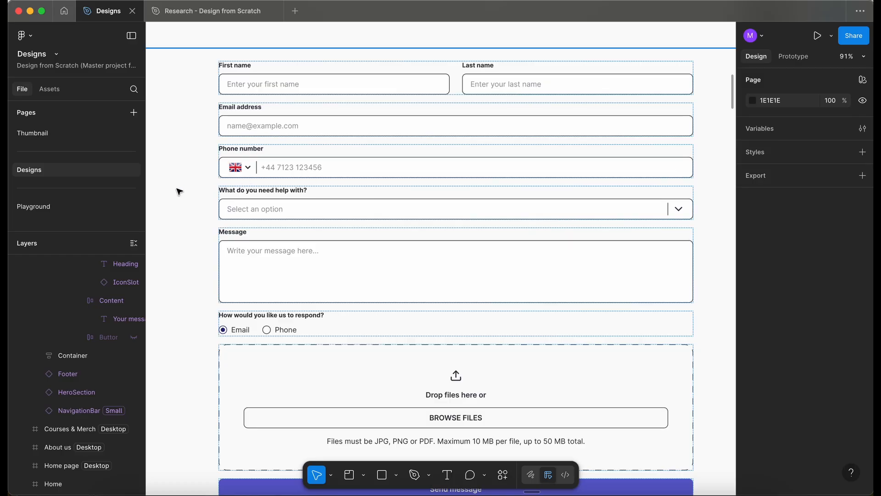
{"action": "scroll", "coordinate": [175, 191], "scroll_direction": "down", "scroll_amount": 4}
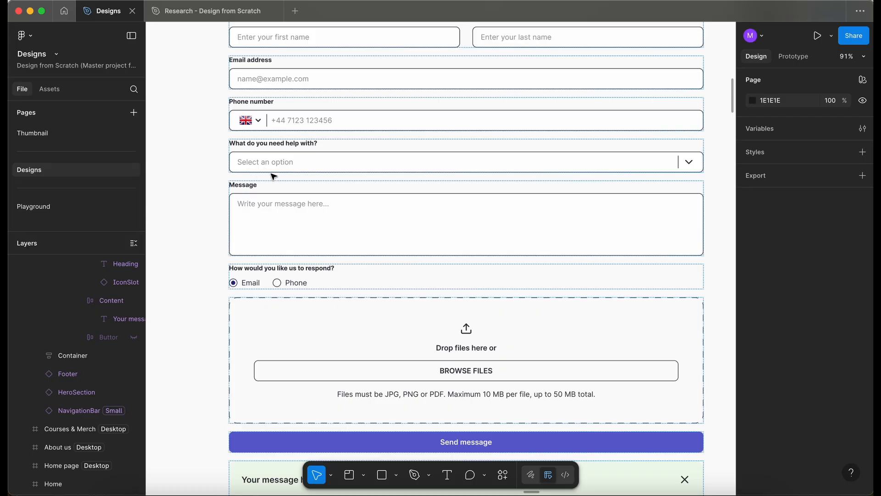
{"action": "scroll", "coordinate": [194, 205], "scroll_direction": "down", "scroll_amount": 2}
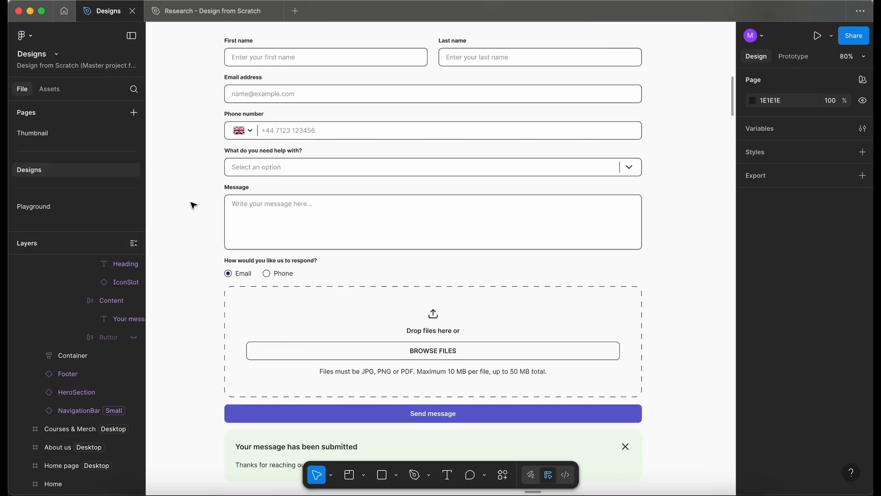
{"action": "scroll", "coordinate": [193, 205], "scroll_direction": "down", "scroll_amount": 1}
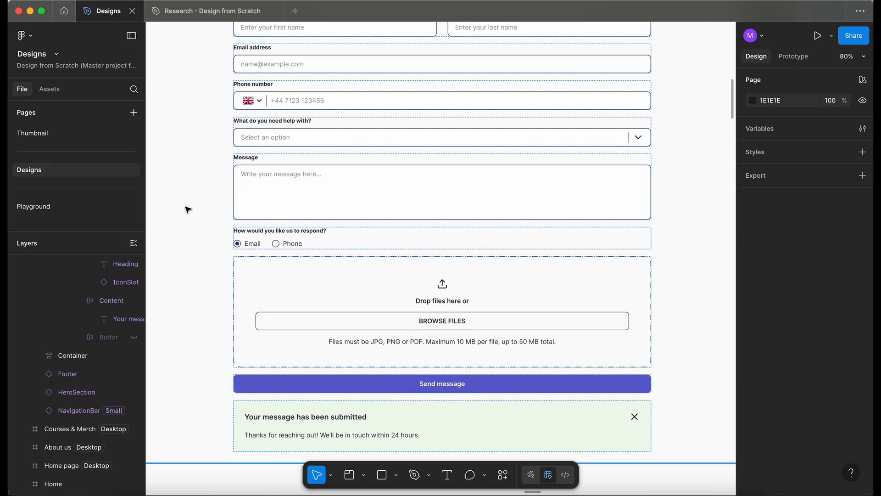
{"action": "scroll", "coordinate": [187, 206], "scroll_direction": "down", "scroll_amount": 5}
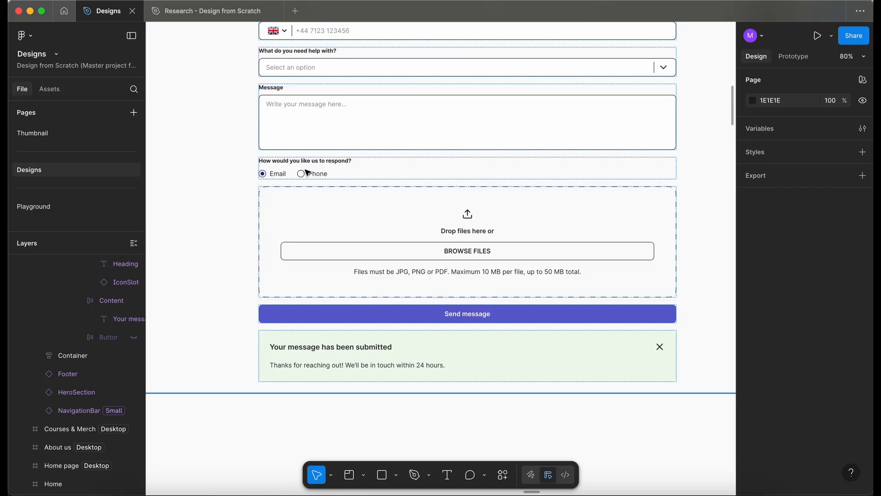
{"action": "scroll", "coordinate": [302, 170], "scroll_direction": "right", "scroll_amount": 1}
{"action": "scroll", "coordinate": [303, 171], "scroll_direction": "up", "scroll_amount": 1}
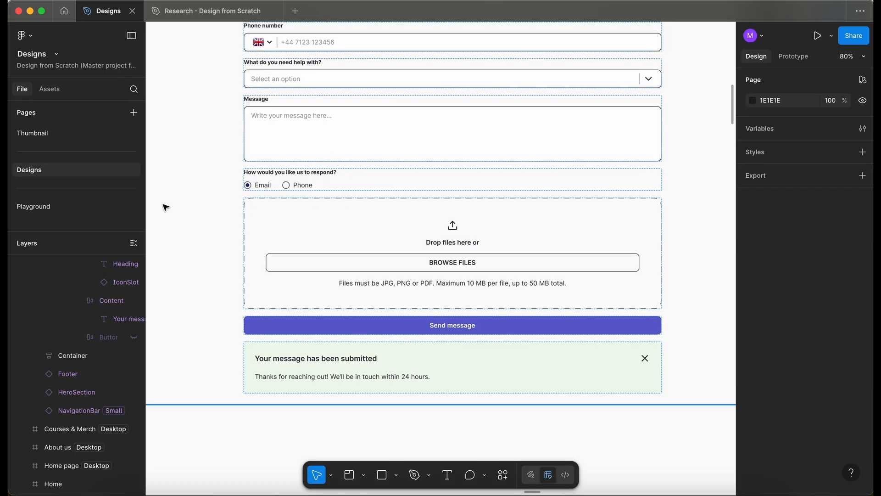
{"action": "scroll", "coordinate": [195, 261], "scroll_direction": "down", "scroll_amount": 3}
{"action": "scroll", "coordinate": [195, 261], "scroll_direction": "right", "scroll_amount": 1}
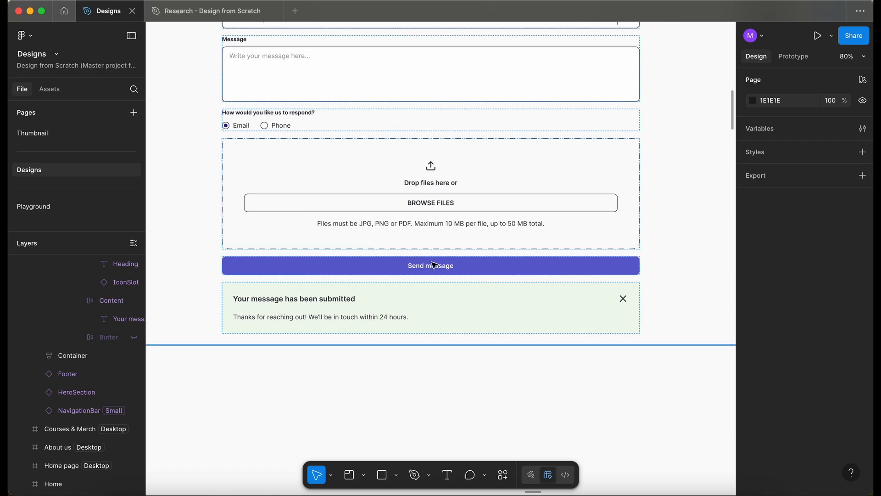
{"action": "scroll", "coordinate": [360, 377], "scroll_direction": "up", "scroll_amount": 1, "text": "ctrl"}
{"action": "scroll", "coordinate": [359, 378], "scroll_direction": "down", "scroll_amount": 2}
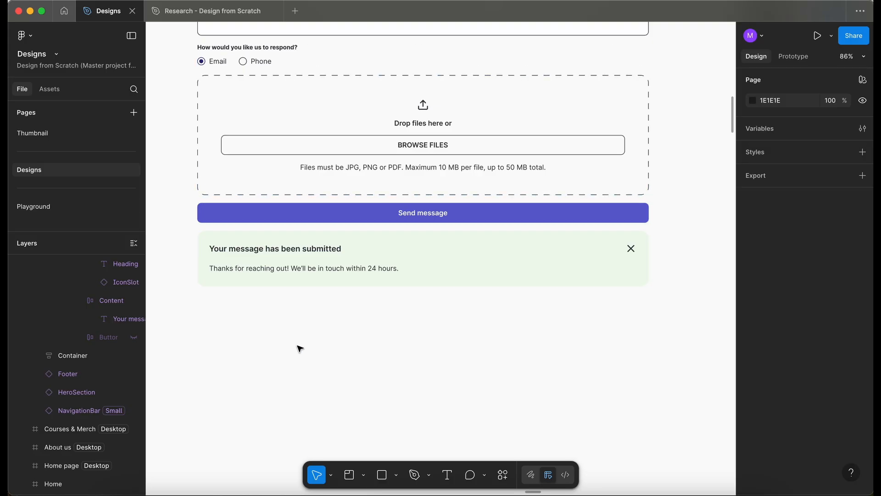
{"action": "scroll", "coordinate": [300, 348], "scroll_direction": "down", "scroll_amount": 8, "text": "ctrl"}
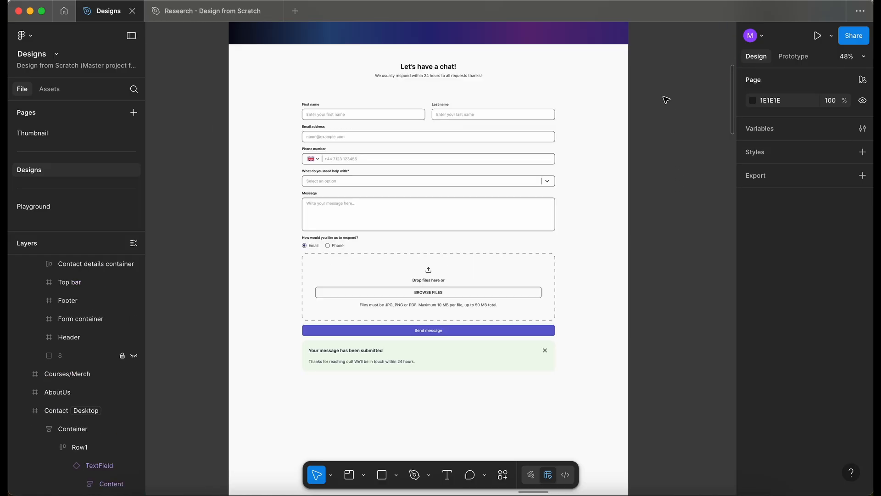
Bring the wireframe's Contact details container into the Contact desktop design, placing it between the form and the footer
{"action": "scroll", "coordinate": [666, 99], "scroll_direction": "right", "scroll_amount": 10}
{"action": "scroll", "coordinate": [665, 99], "scroll_direction": "right", "scroll_amount": 5}
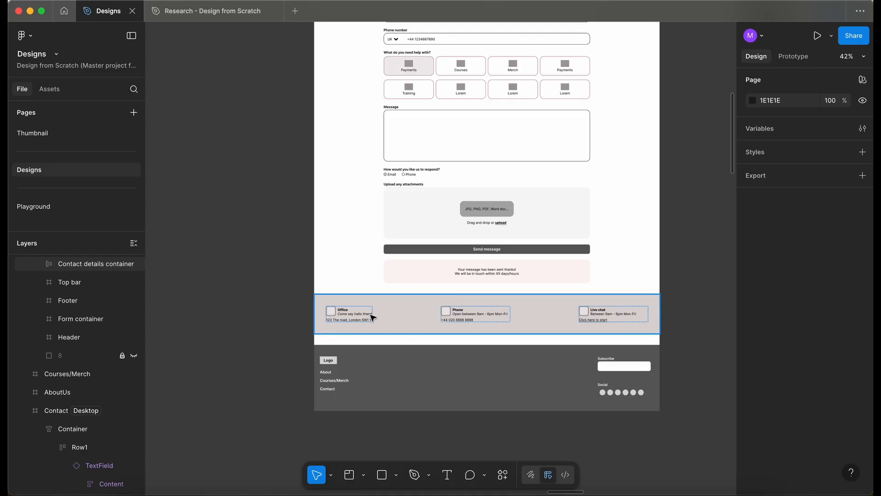
{"action": "scroll", "coordinate": [382, 317], "scroll_direction": "up", "scroll_amount": 5}
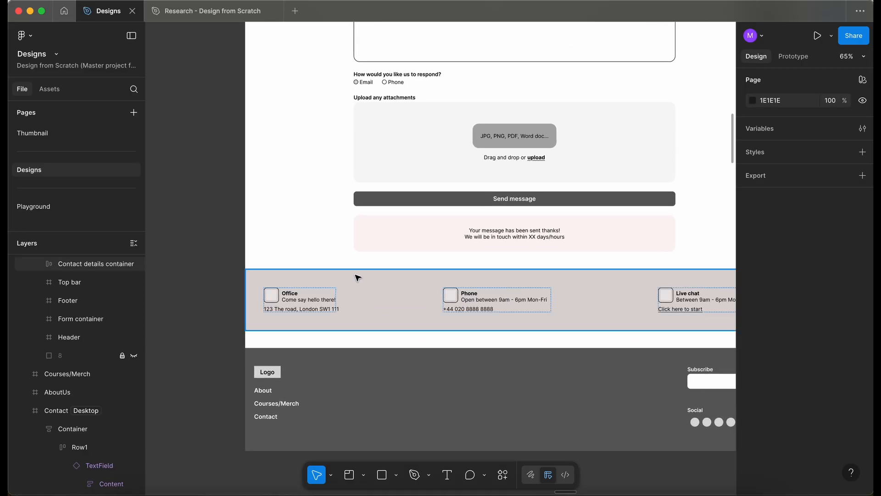
{"action": "scroll", "coordinate": [503, 290], "scroll_direction": "down", "scroll_amount": 6}
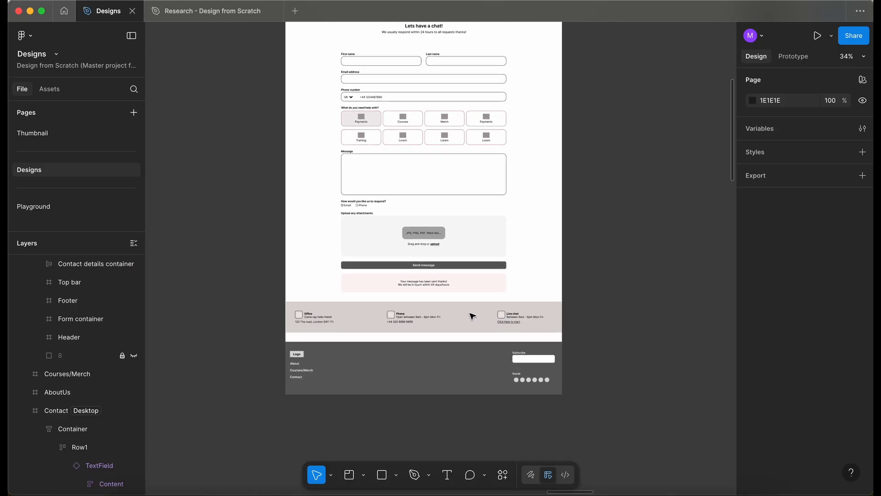
{"action": "scroll", "coordinate": [528, 285], "scroll_direction": "down", "scroll_amount": 3}
{"action": "left_click", "coordinate": [538, 284]}
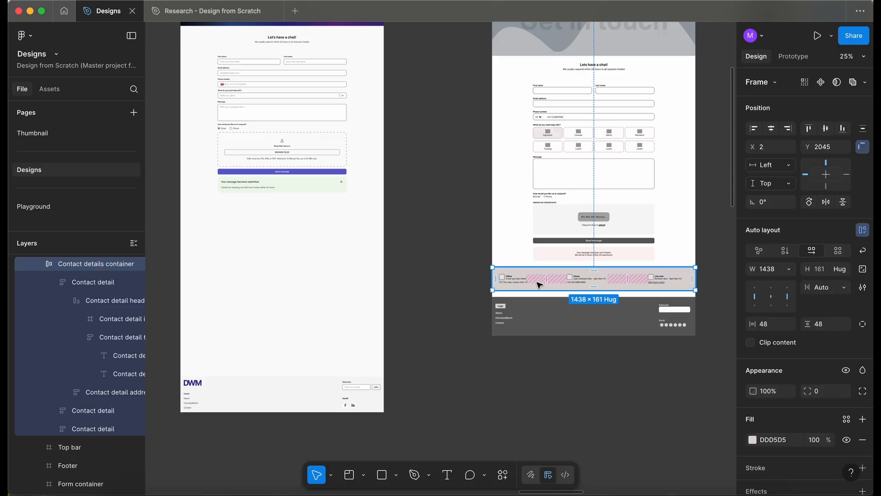
{"action": "left_click_drag", "start_coordinate": [540, 284], "coordinate": [232, 294]}
Align the Contact details container with the page's left edge at X 0 and widen it to 1440
{"action": "scroll", "coordinate": [231, 294], "scroll_direction": "up", "scroll_amount": 3}
{"action": "scroll", "coordinate": [230, 294], "scroll_direction": "up", "scroll_amount": 2}
{"action": "scroll", "coordinate": [231, 294], "scroll_direction": "left", "scroll_amount": 2}
{"action": "left_click", "coordinate": [261, 302]}
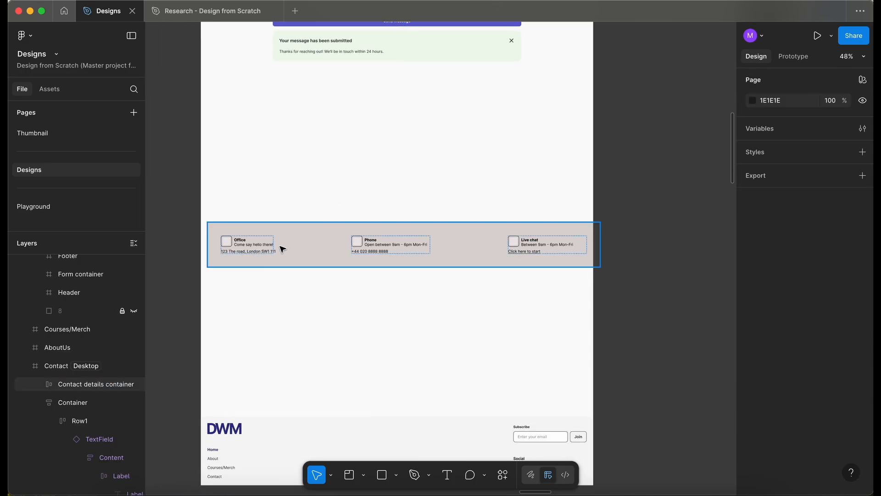
{"action": "left_click_drag", "start_coordinate": [281, 249], "coordinate": [275, 246]}
{"action": "scroll", "coordinate": [521, 222], "scroll_direction": "up", "scroll_amount": 5}
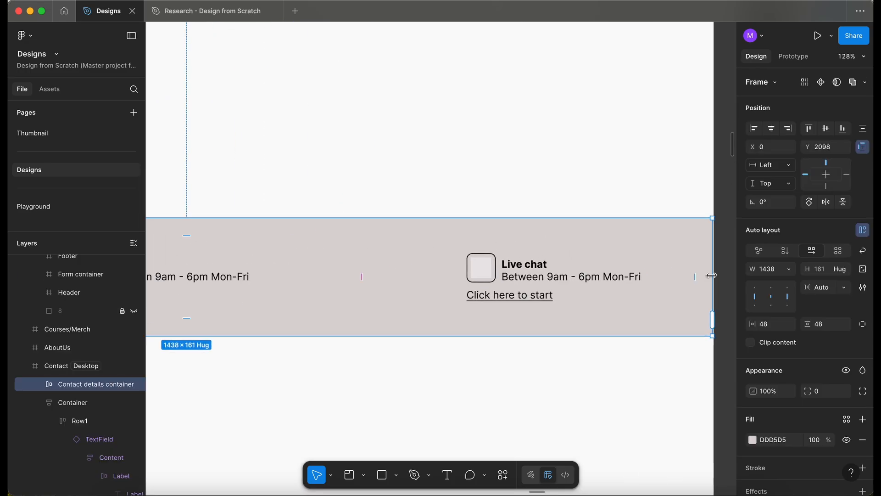
{"action": "left_click_drag", "start_coordinate": [712, 273], "coordinate": [714, 273]}
{"action": "scroll", "coordinate": [598, 260], "scroll_direction": "down", "scroll_amount": 5}
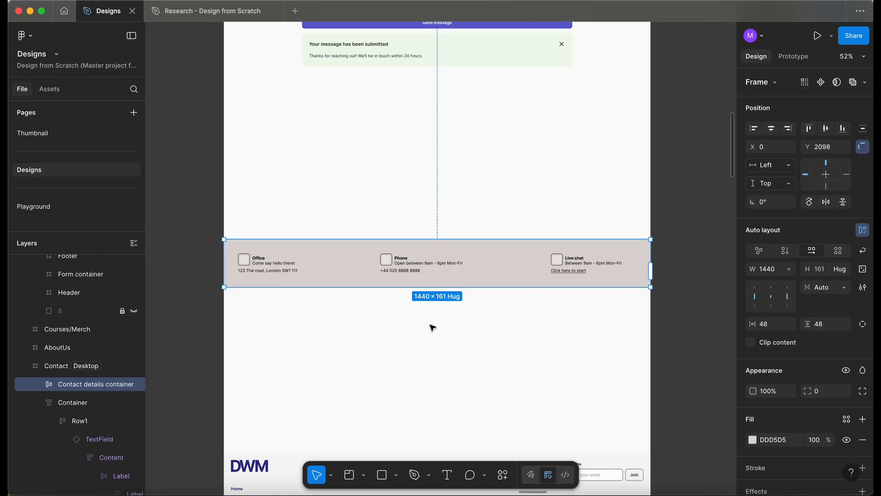
Place a copy of the Office contact detail in the empty area below the contact details strip
{"action": "scroll", "coordinate": [430, 324], "scroll_direction": "up", "scroll_amount": 3}
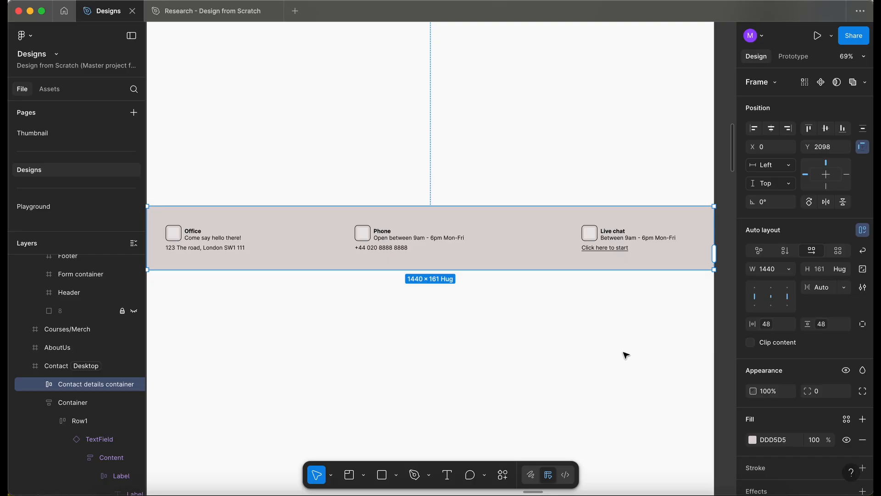
{"action": "scroll", "coordinate": [626, 355], "scroll_direction": "down", "scroll_amount": 2}
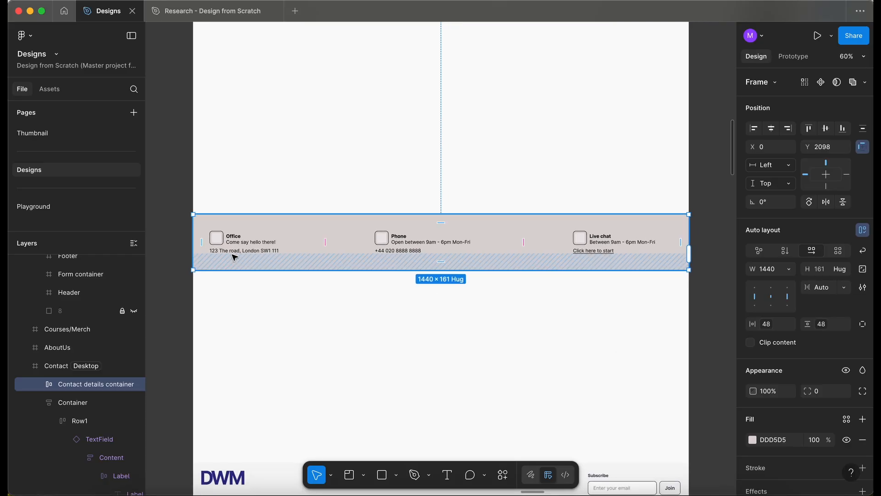
{"action": "double_click", "coordinate": [231, 246]}
{"action": "left_click_drag", "start_coordinate": [231, 245], "coordinate": [260, 341]}
{"action": "scroll", "coordinate": [259, 342], "scroll_direction": "up", "scroll_amount": 3}
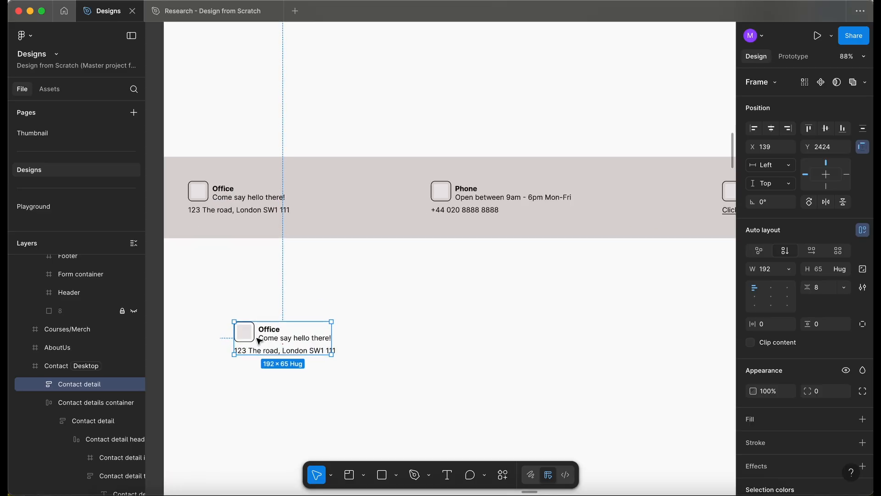
{"action": "scroll", "coordinate": [260, 341], "scroll_direction": "down", "scroll_amount": 3}
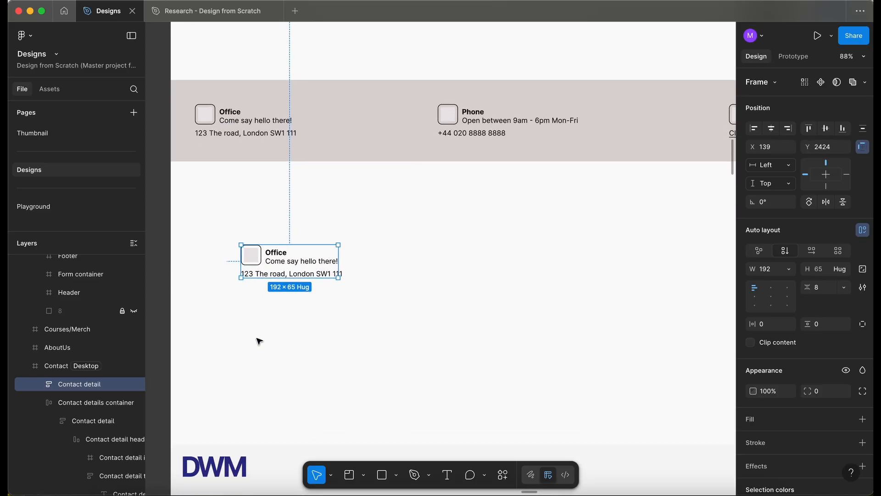
Restyle the copied Office detail's text with the dark neutral colour style and taller line spacing
{"action": "scroll", "coordinate": [302, 256], "scroll_direction": "up", "scroll_amount": 5}
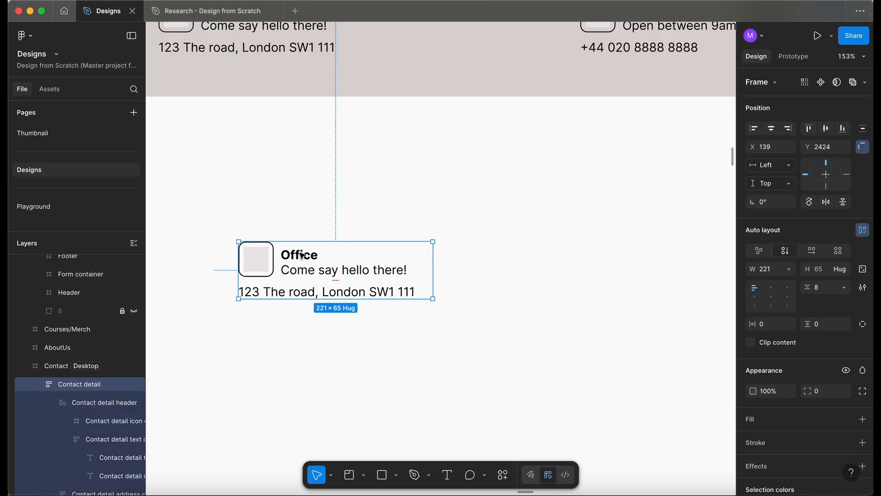
{"action": "left_click", "coordinate": [301, 256], "text": "super"}
{"action": "scroll", "coordinate": [305, 257], "scroll_direction": "up", "scroll_amount": 4}
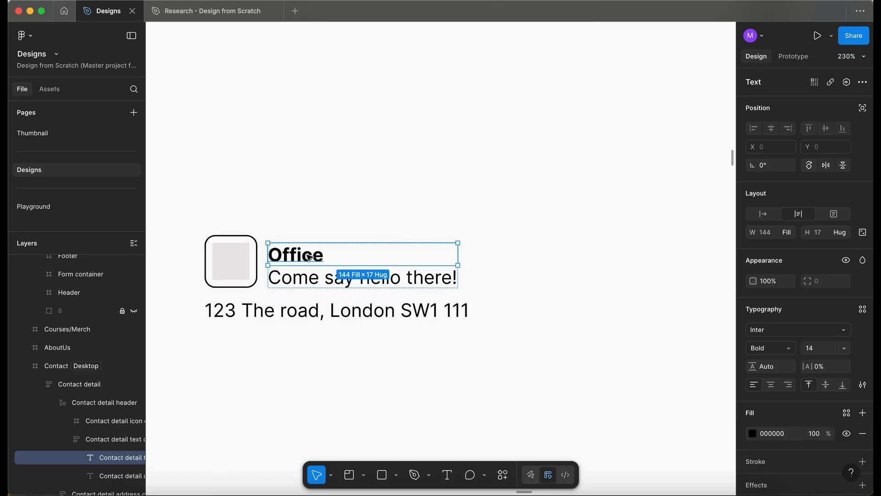
{"action": "left_click", "coordinate": [331, 256]}
{"action": "scroll", "coordinate": [330, 255], "scroll_direction": "down", "scroll_amount": 4}
Move the restyled Office detail into the contact details strip and delete the original Office detail
{"action": "left_click_drag", "start_coordinate": [374, 366], "coordinate": [495, 168]}
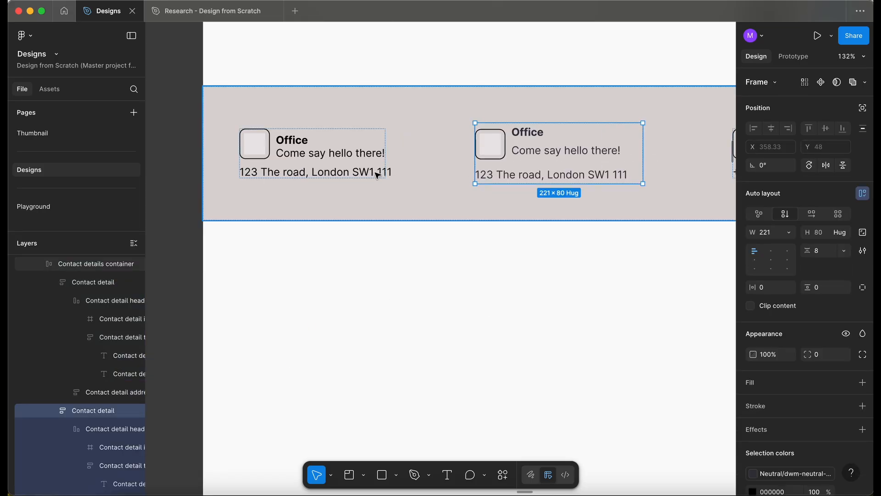
{"action": "left_click", "coordinate": [344, 167]}
{"action": "key", "text": "Delete"}
{"action": "left_click", "coordinate": [316, 153]}
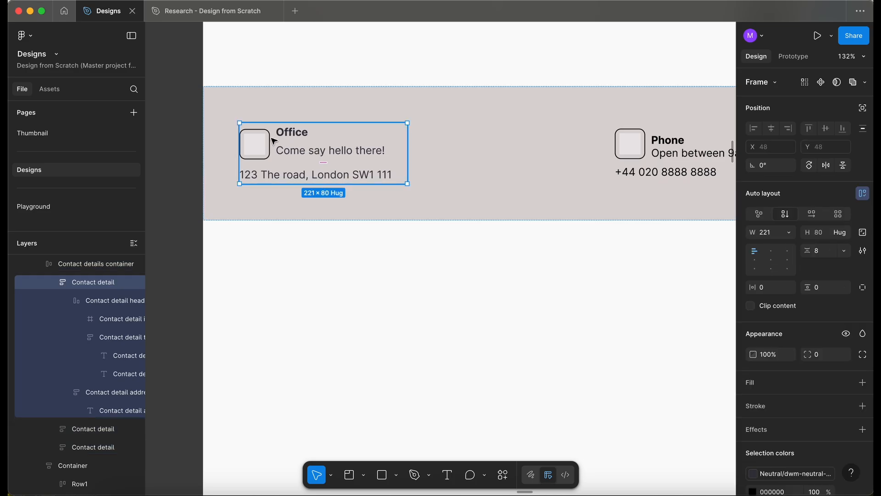
Enlarge the Office detail's icon container to 48 × 48
{"action": "scroll", "coordinate": [298, 143], "scroll_direction": "up", "scroll_amount": 6}
{"action": "left_click", "coordinate": [319, 137]}
{"action": "left_click_drag", "start_coordinate": [324, 127], "coordinate": [340, 112]}
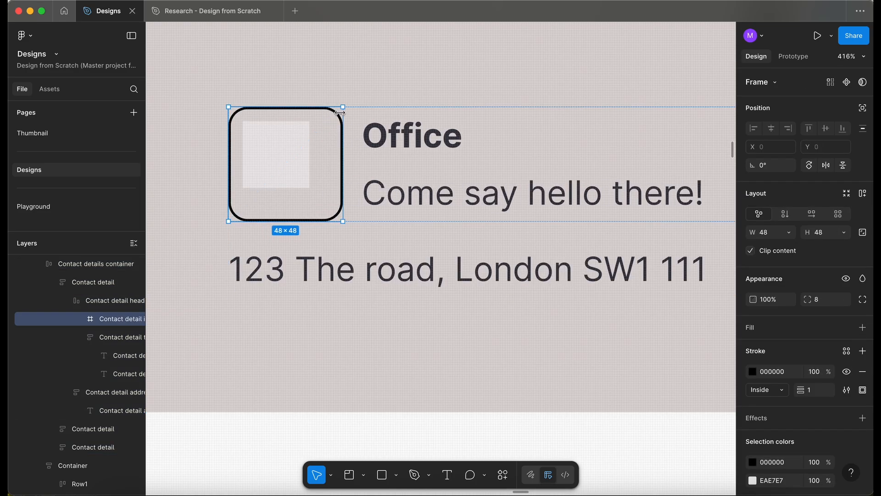
{"action": "scroll", "coordinate": [282, 158], "scroll_direction": "down", "scroll_amount": 10}
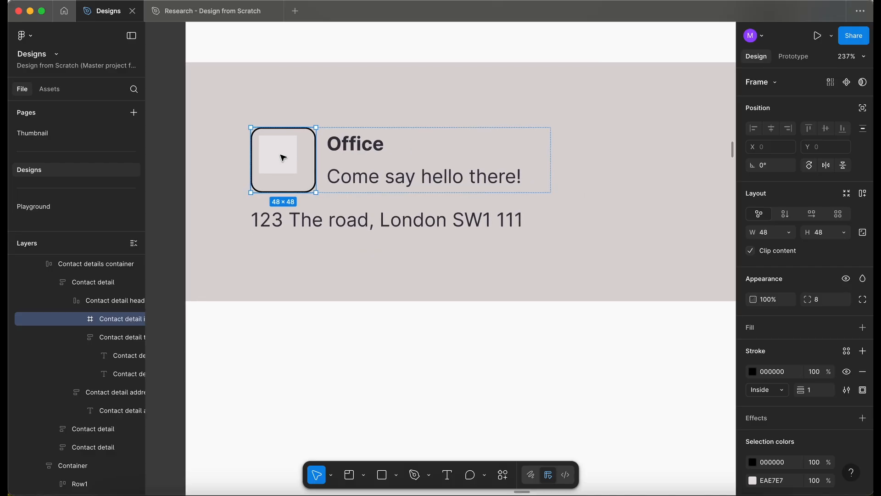
Launch the Feather Icons plugin and move its window closer to the Office contact detail
{"action": "key", "text": "shift+Return"}
{"action": "scroll", "coordinate": [397, 299], "scroll_direction": "down", "scroll_amount": 5}
{"action": "scroll", "coordinate": [397, 299], "scroll_direction": "right", "scroll_amount": 3}
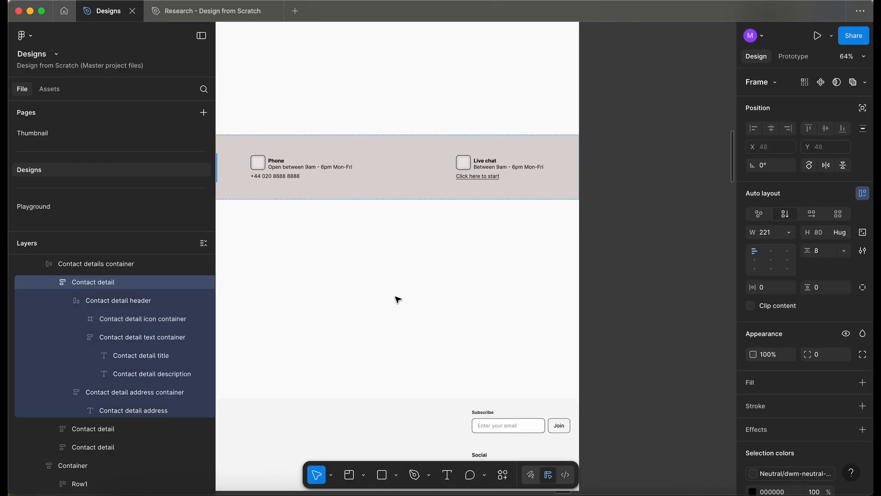
{"action": "scroll", "coordinate": [397, 298], "scroll_direction": "left", "scroll_amount": 4}
{"action": "scroll", "coordinate": [354, 261], "scroll_direction": "up", "scroll_amount": 2}
{"action": "scroll", "coordinate": [354, 261], "scroll_direction": "right", "scroll_amount": 2}
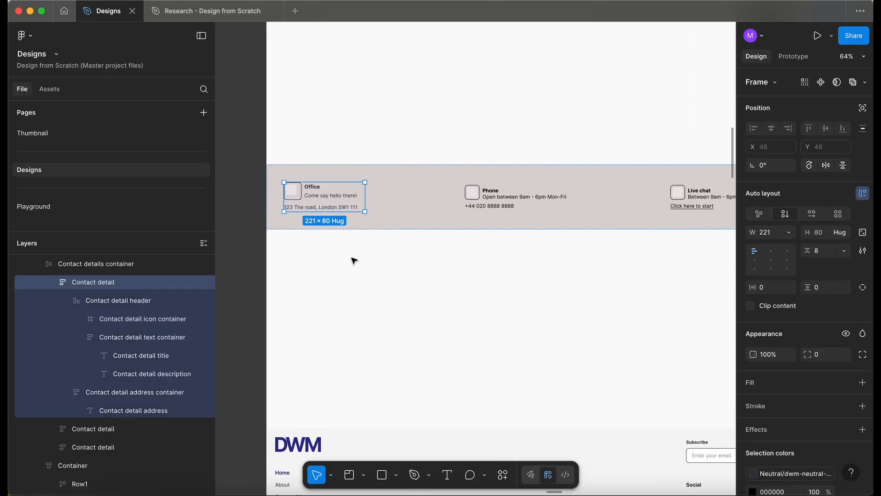
{"action": "scroll", "coordinate": [354, 261], "scroll_direction": "up", "scroll_amount": 2}
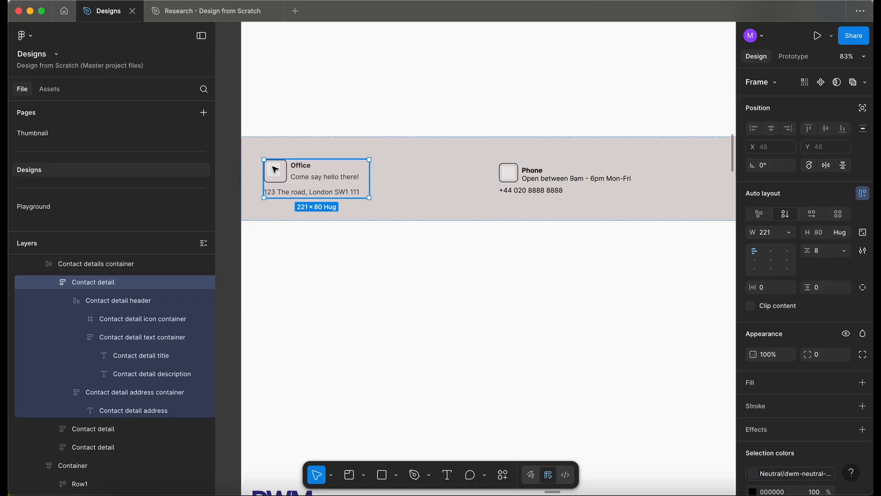
{"action": "left_click", "coordinate": [506, 480]}
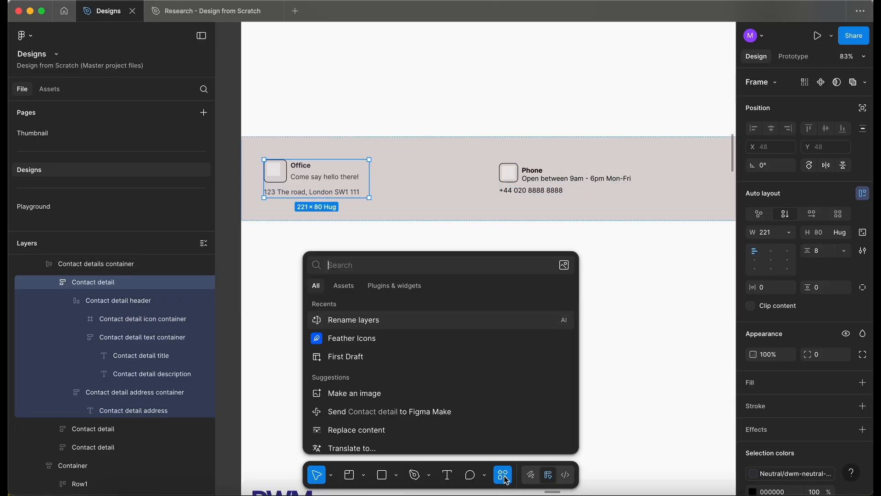
{"action": "left_click", "coordinate": [372, 342]}
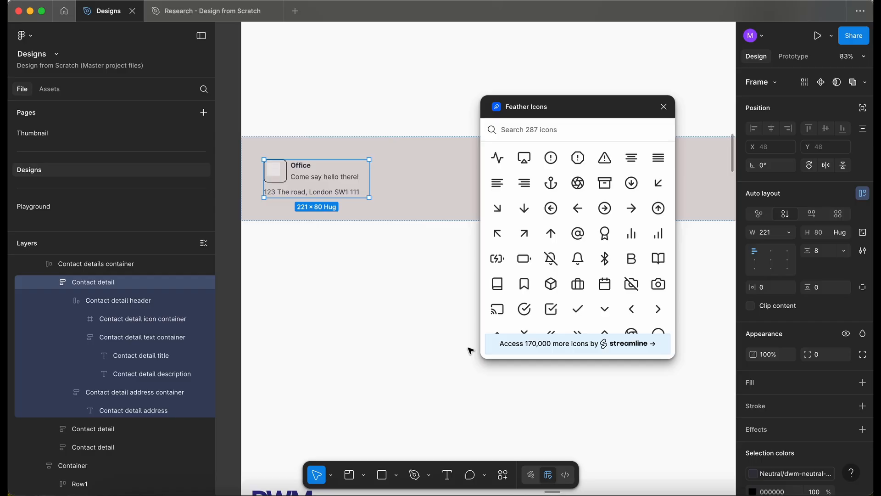
{"action": "left_click_drag", "start_coordinate": [593, 110], "coordinate": [505, 183]}
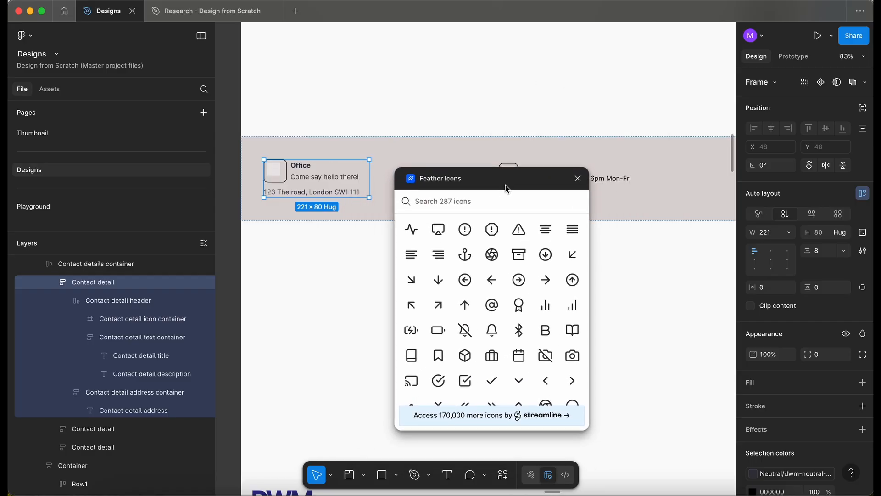
Find "phone" in Feather Icons and insert the plain handset icon
{"action": "scroll", "coordinate": [334, 253], "scroll_direction": "down", "scroll_amount": 3}
{"action": "scroll", "coordinate": [333, 254], "scroll_direction": "right", "scroll_amount": 2}
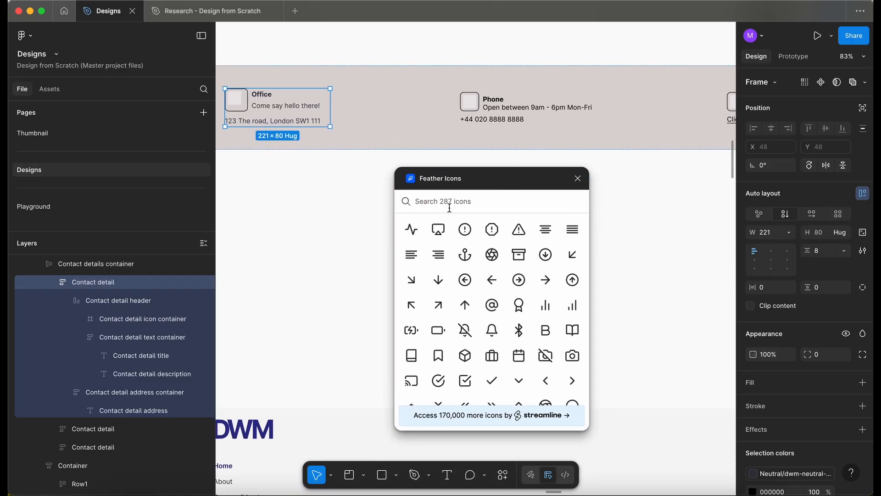
{"action": "type", "text": "phone"}
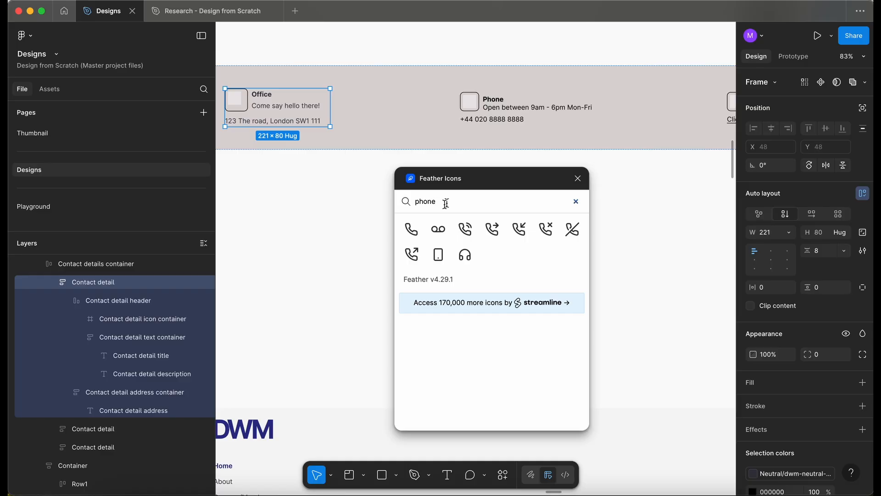
{"action": "left_click", "coordinate": [411, 229]}
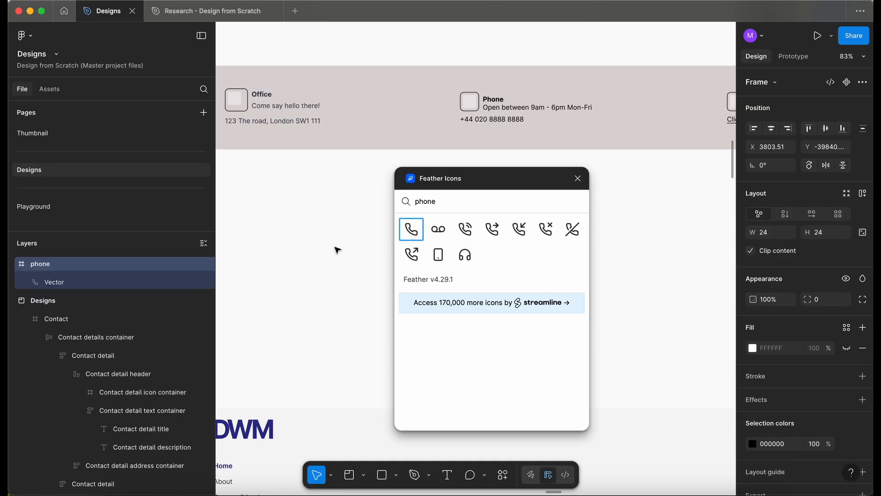
{"action": "scroll", "coordinate": [337, 250], "scroll_direction": "down", "scroll_amount": 5}
{"action": "scroll", "coordinate": [338, 239], "scroll_direction": "up", "scroll_amount": 6}
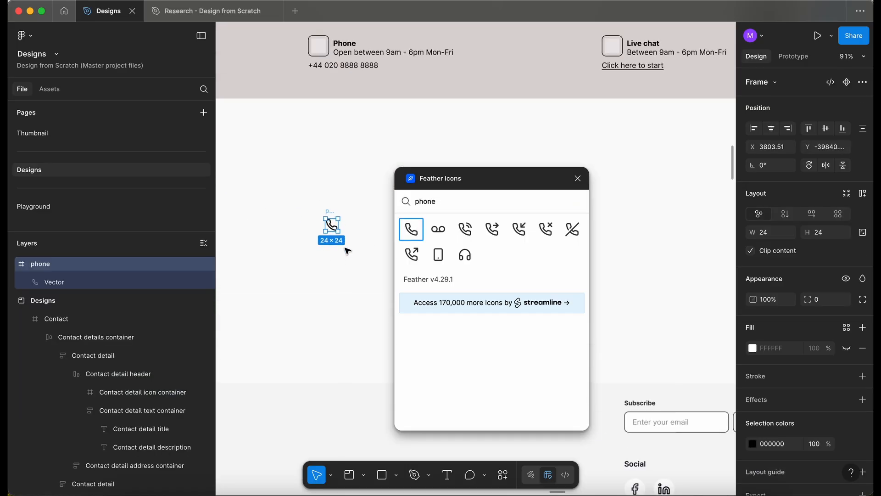
Find "chat" in Feather Icons, insert the square message icon and move it out from behind the plugin window
{"action": "scroll", "coordinate": [345, 247], "scroll_direction": "up", "scroll_amount": 2}
{"action": "key", "text": "super+a"}
{"action": "type", "text": "chat"}
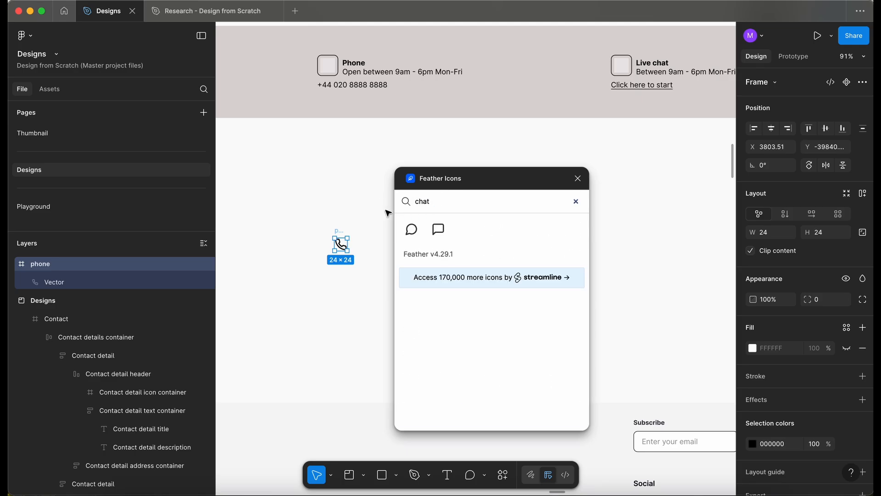
{"action": "left_click", "coordinate": [438, 229]}
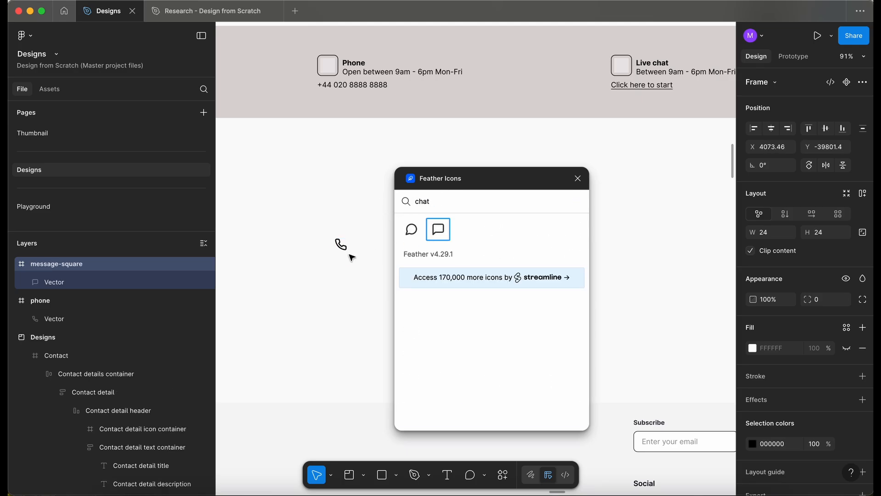
{"action": "left_click_drag", "start_coordinate": [386, 228], "coordinate": [328, 179]}
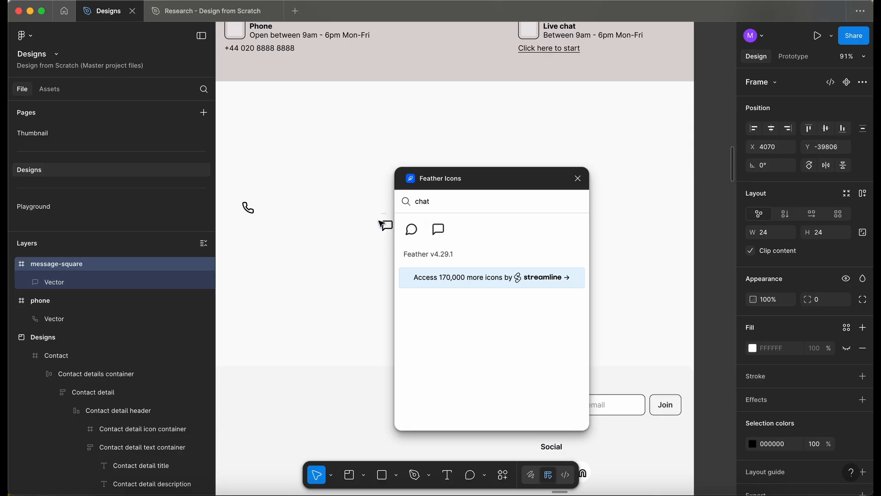
{"action": "scroll", "coordinate": [328, 179], "scroll_direction": "left", "scroll_amount": 4}
{"action": "scroll", "coordinate": [328, 180], "scroll_direction": "up", "scroll_amount": 2}
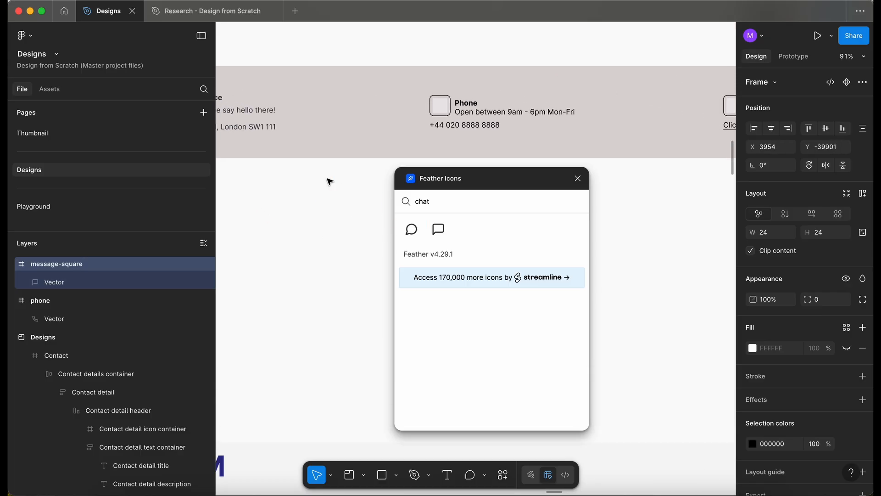
Find "pin" in Feather Icons, insert the map pin icon and close the plugin
{"action": "scroll", "coordinate": [330, 182], "scroll_direction": "up", "scroll_amount": 1}
{"action": "scroll", "coordinate": [330, 181], "scroll_direction": "left", "scroll_amount": 4}
{"action": "left_click", "coordinate": [440, 200]}
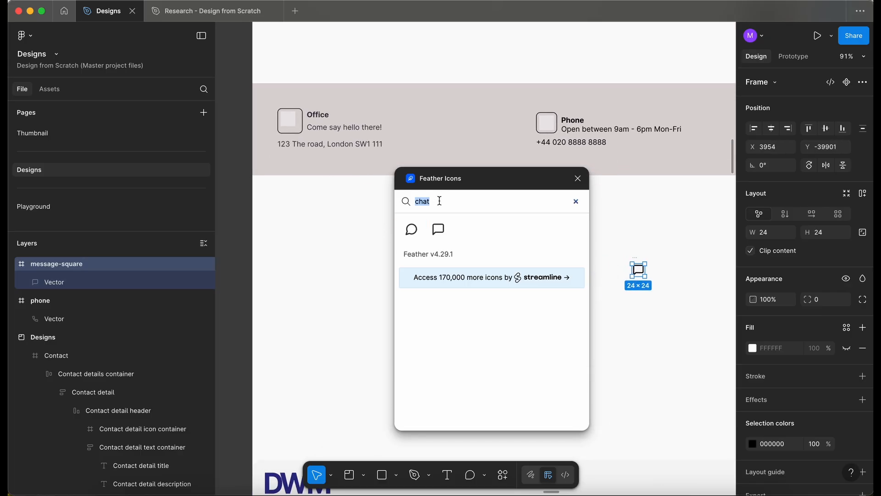
{"action": "type", "text": "pin"}
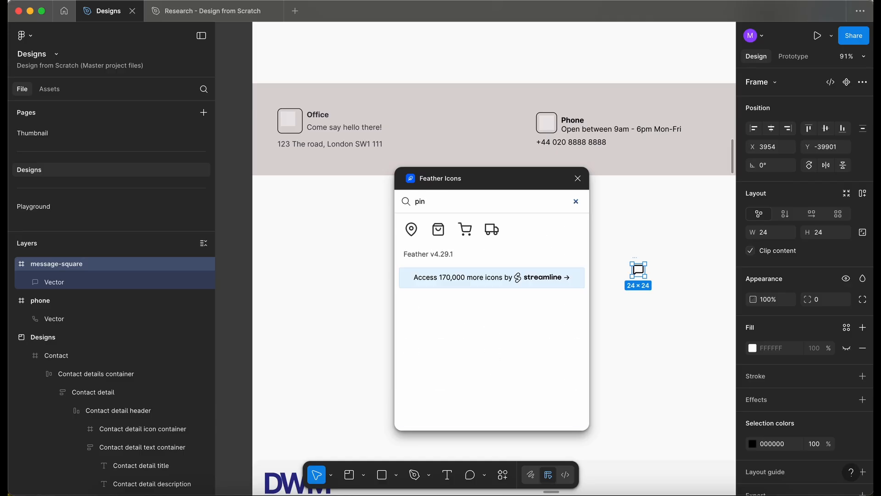
{"action": "left_click", "coordinate": [411, 229]}
{"action": "left_click", "coordinate": [578, 179]}
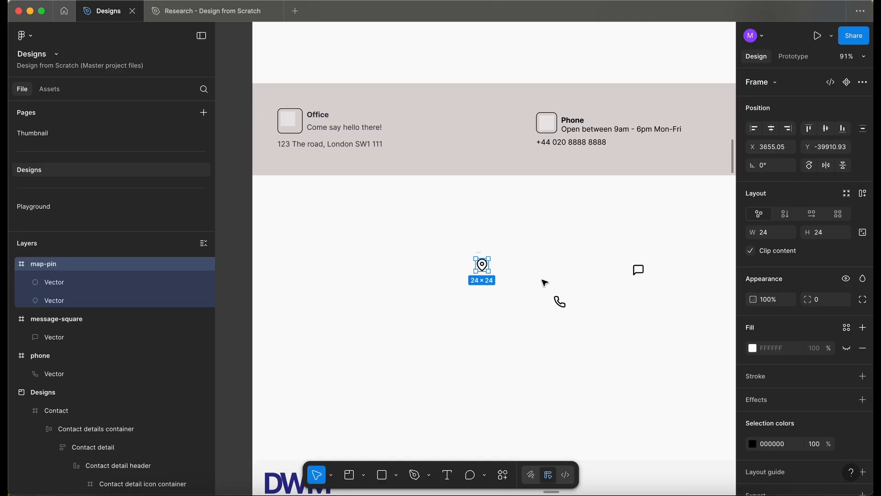
Arrange the map pin, phone and message icons below the Office, Phone and Live chat details respectively
{"action": "scroll", "coordinate": [503, 283], "scroll_direction": "right", "scroll_amount": 2}
{"action": "scroll", "coordinate": [503, 282], "scroll_direction": "down", "scroll_amount": 1}
{"action": "scroll", "coordinate": [503, 282], "scroll_direction": "right", "scroll_amount": 2}
{"action": "scroll", "coordinate": [503, 283], "scroll_direction": "up", "scroll_amount": 1}
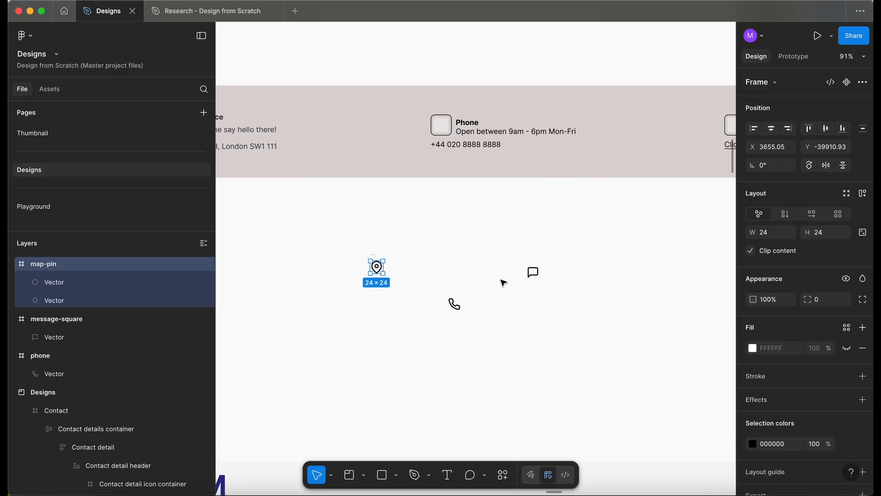
{"action": "left_click_drag", "start_coordinate": [376, 268], "coordinate": [272, 253]}
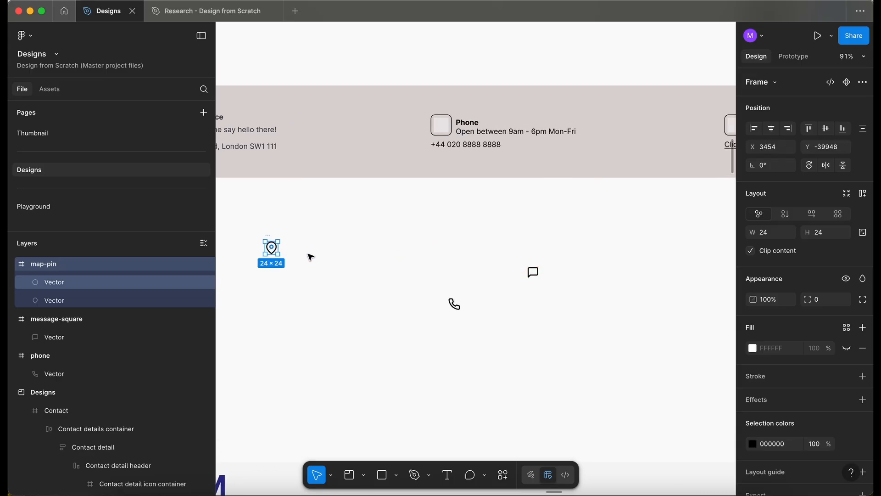
{"action": "left_click_drag", "start_coordinate": [456, 304], "coordinate": [442, 210]}
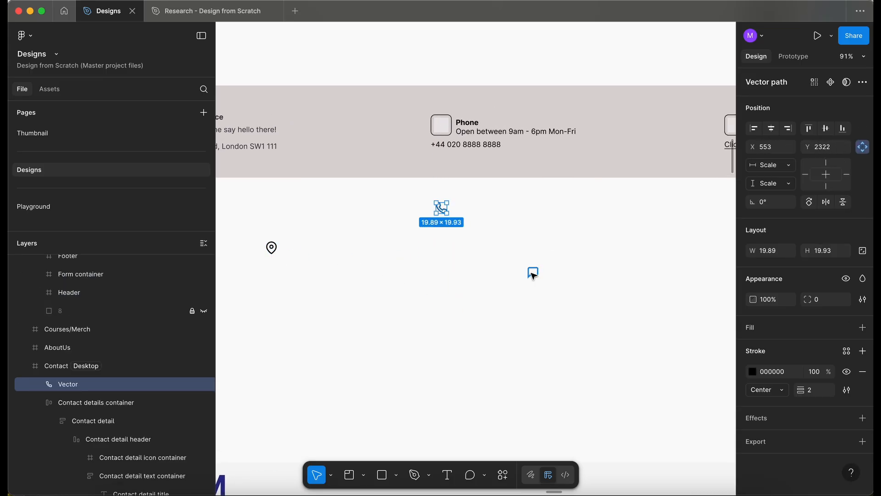
{"action": "scroll", "coordinate": [533, 273], "scroll_direction": "right", "scroll_amount": 2}
{"action": "scroll", "coordinate": [533, 273], "scroll_direction": "down", "scroll_amount": 1}
{"action": "left_click", "coordinate": [500, 252]}
{"action": "left_click_drag", "start_coordinate": [500, 252], "coordinate": [707, 163]}
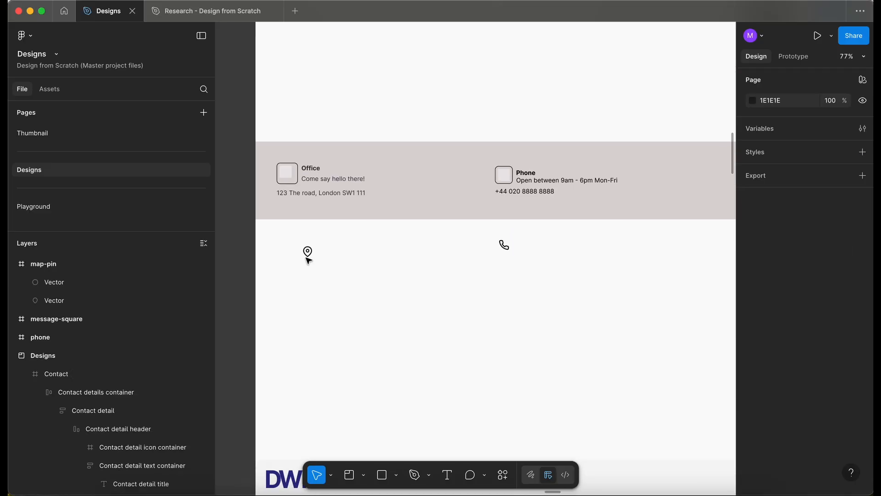
Copy the linear gradient fill from the mission statement container on the About us page
{"action": "scroll", "coordinate": [309, 261], "scroll_direction": "down", "scroll_amount": 5}
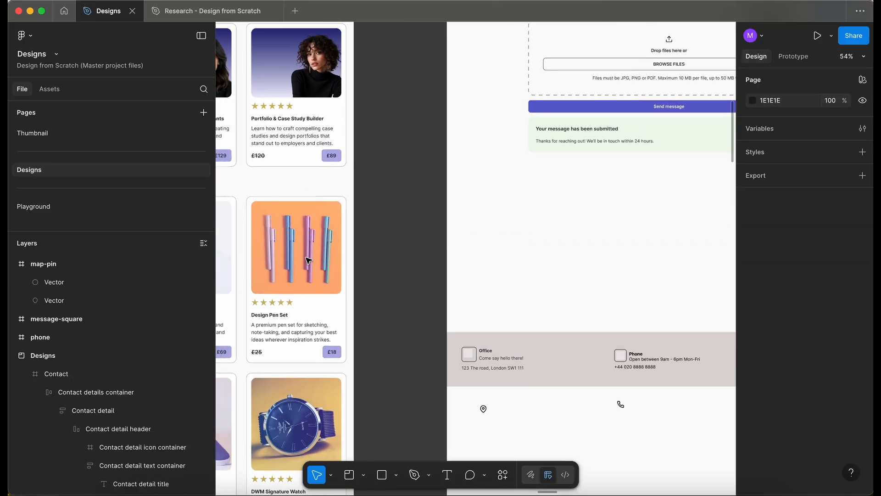
{"action": "scroll", "coordinate": [307, 260], "scroll_direction": "down", "scroll_amount": 3}
{"action": "scroll", "coordinate": [308, 261], "scroll_direction": "up", "scroll_amount": 2}
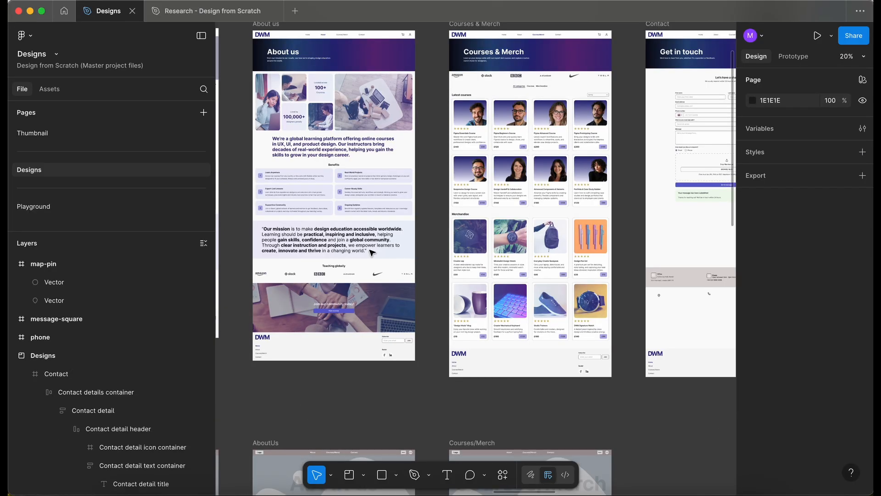
{"action": "scroll", "coordinate": [374, 250], "scroll_direction": "right", "scroll_amount": 3}
{"action": "scroll", "coordinate": [374, 250], "scroll_direction": "down", "scroll_amount": 1}
{"action": "left_click", "coordinate": [341, 236]}
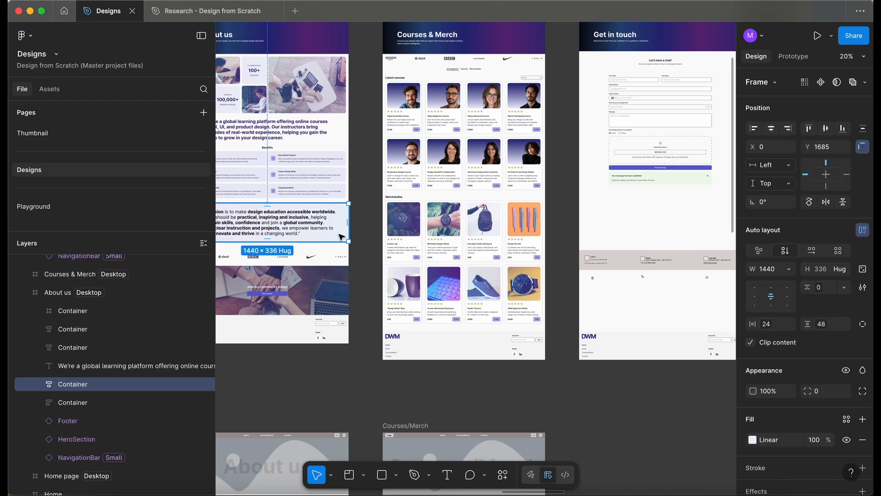
{"action": "left_click", "coordinate": [744, 446]}
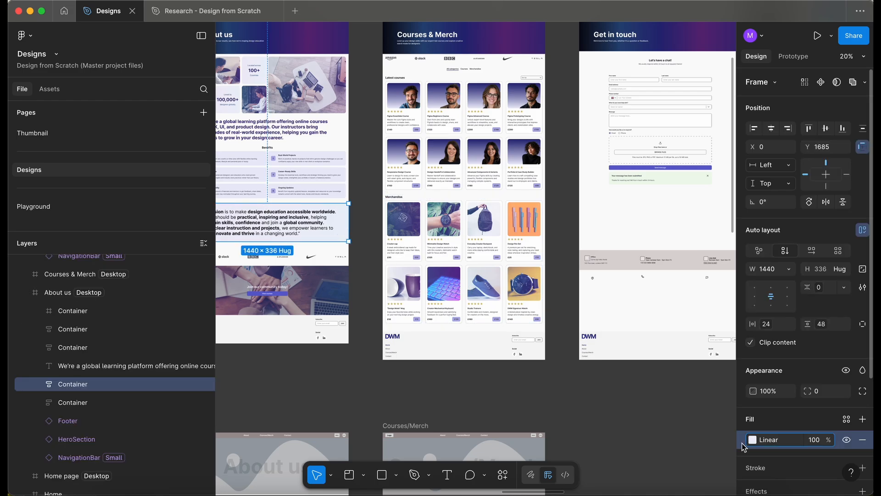
Paste the linear gradient fill onto the contact details container and remove its DDD5D5 fill
{"action": "scroll", "coordinate": [516, 301], "scroll_direction": "left", "scroll_amount": 2}
{"action": "scroll", "coordinate": [574, 296], "scroll_direction": "right", "scroll_amount": 3}
{"action": "scroll", "coordinate": [574, 296], "scroll_direction": "down", "scroll_amount": 1}
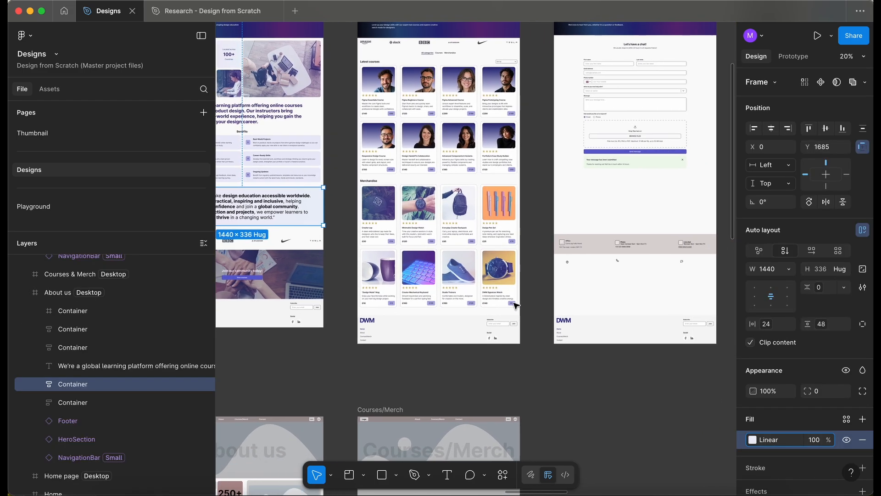
{"action": "scroll", "coordinate": [593, 291], "scroll_direction": "right", "scroll_amount": 5}
{"action": "left_click", "coordinate": [530, 250]}
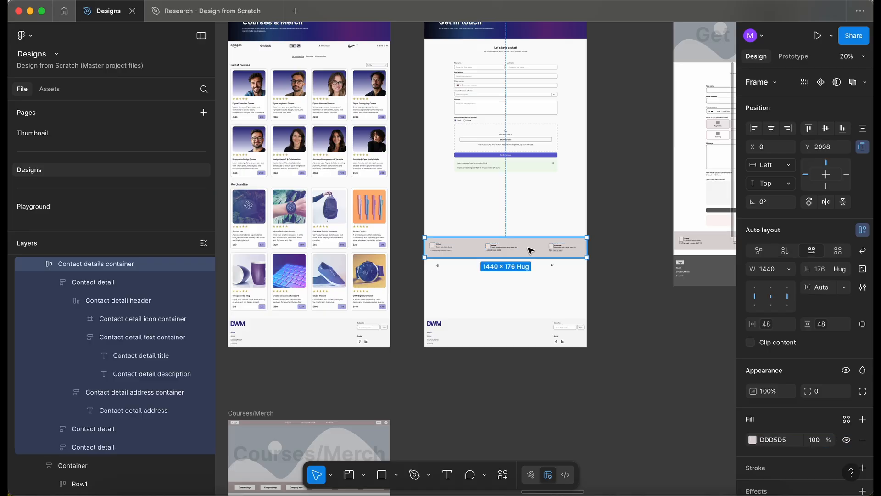
{"action": "key", "text": "ctrl+v"}
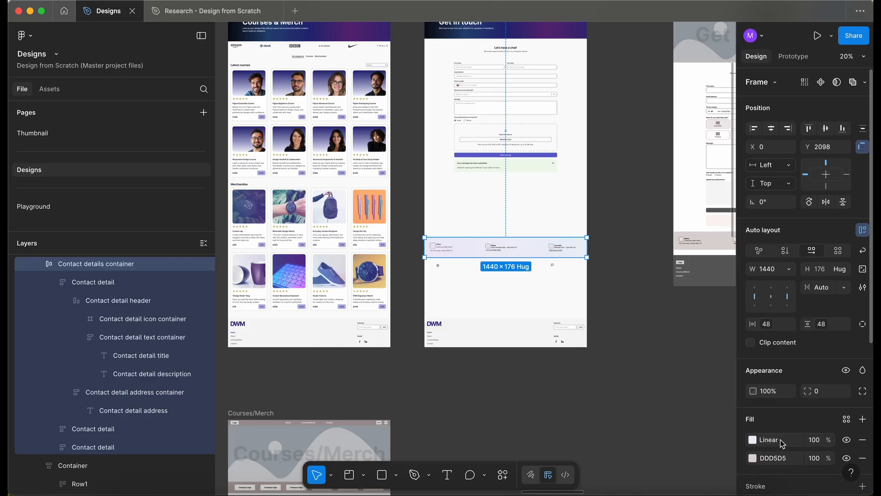
{"action": "left_click", "coordinate": [863, 458]}
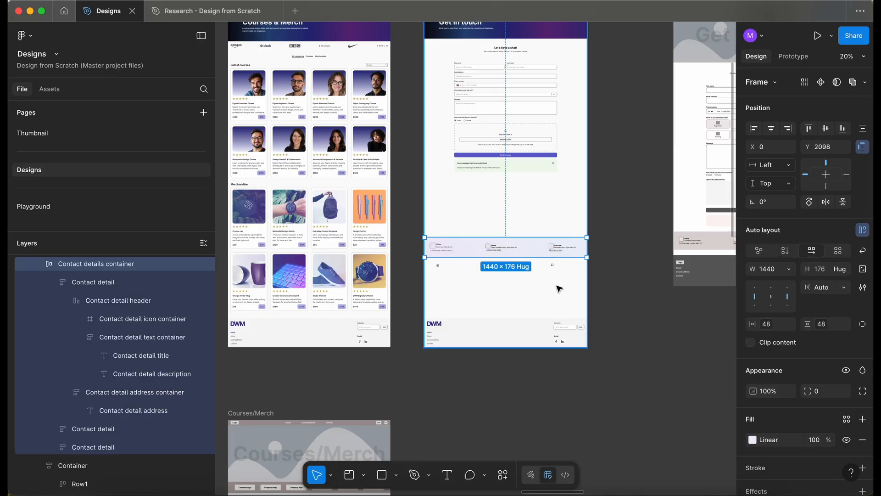
Copy the map pin, phone and message icons and paste them on the Icons page of the Style guide file
{"action": "scroll", "coordinate": [515, 287], "scroll_direction": "up", "scroll_amount": 5}
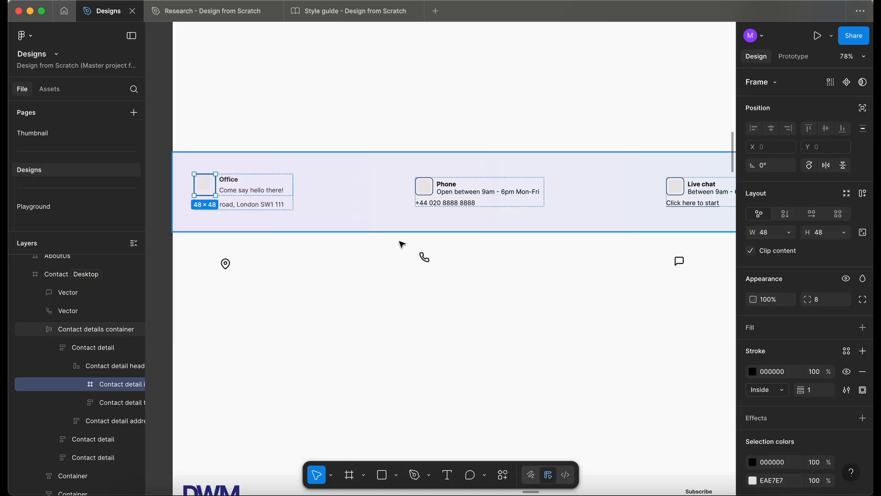
{"action": "left_click_drag", "start_coordinate": [169, 284], "coordinate": [687, 250]}
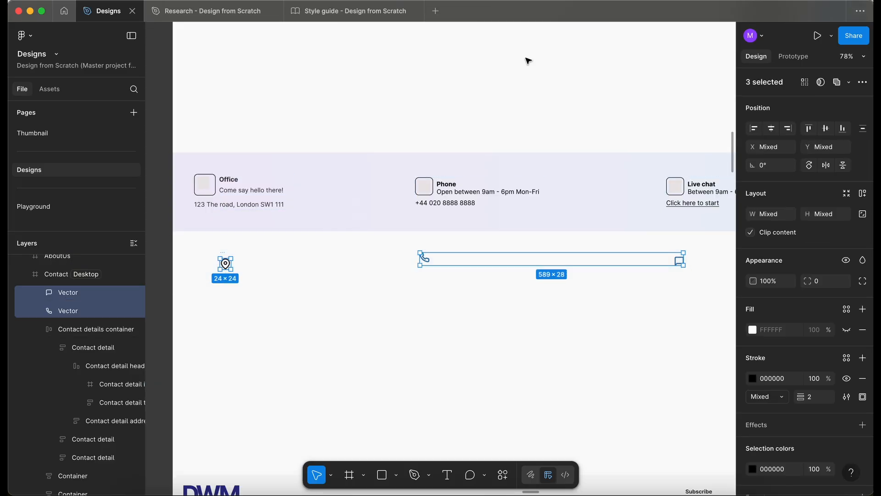
{"action": "left_click", "coordinate": [329, 17]}
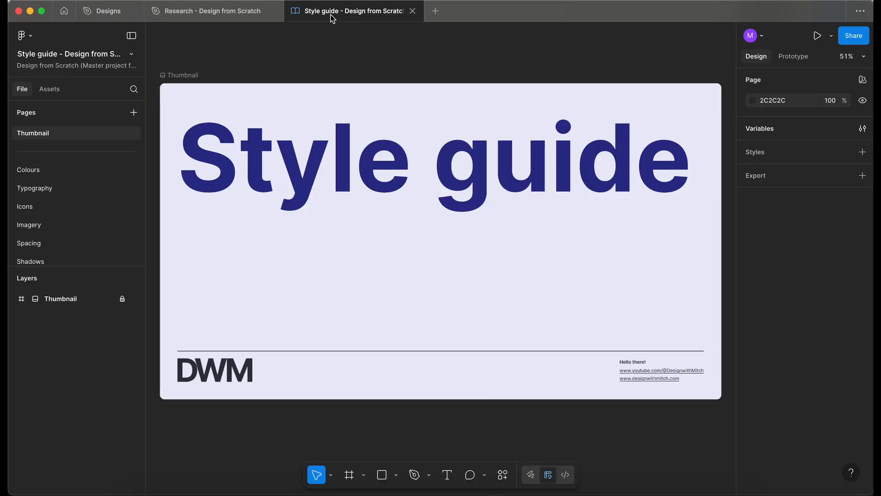
{"action": "left_click", "coordinate": [70, 206]}
{"action": "scroll", "coordinate": [281, 262], "scroll_direction": "up", "scroll_amount": 5}
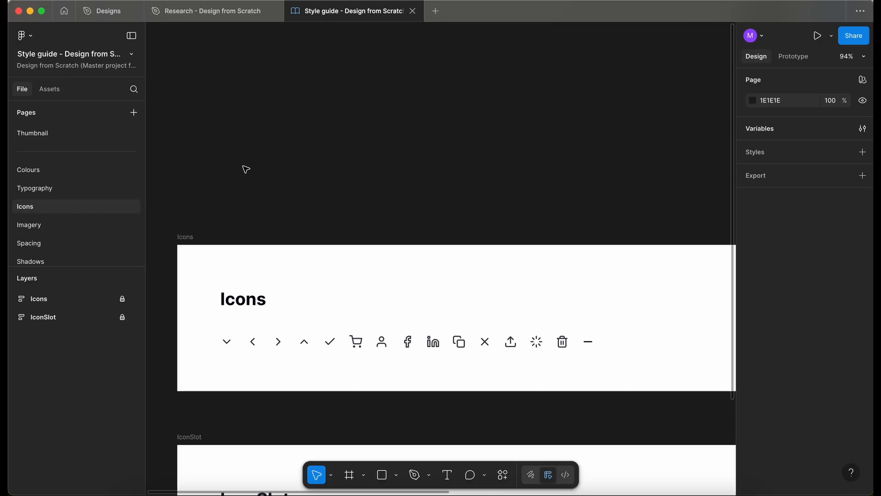
{"action": "key", "text": "super+v"}
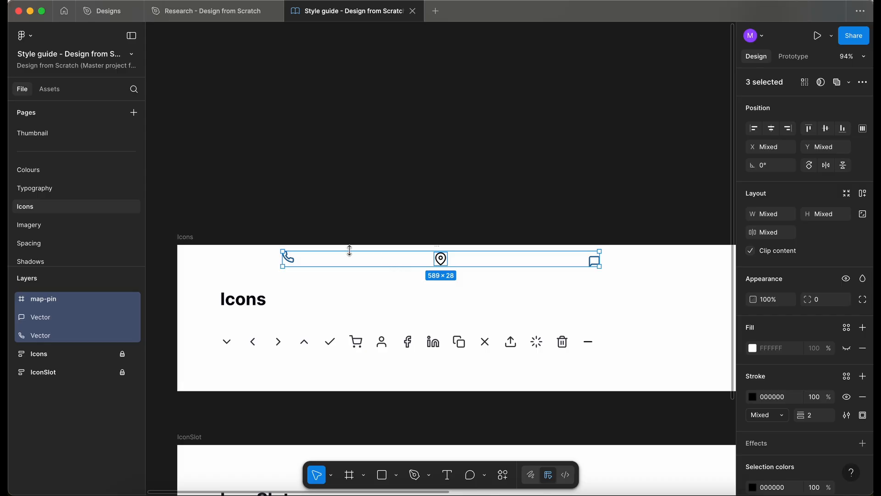
Move the three pasted icons into the empty canvas area above the Icons frame
{"action": "scroll", "coordinate": [350, 251], "scroll_direction": "down", "scroll_amount": 2}
{"action": "scroll", "coordinate": [350, 251], "scroll_direction": "right", "scroll_amount": 1}
{"action": "left_click_drag", "start_coordinate": [329, 221], "coordinate": [327, 156]}
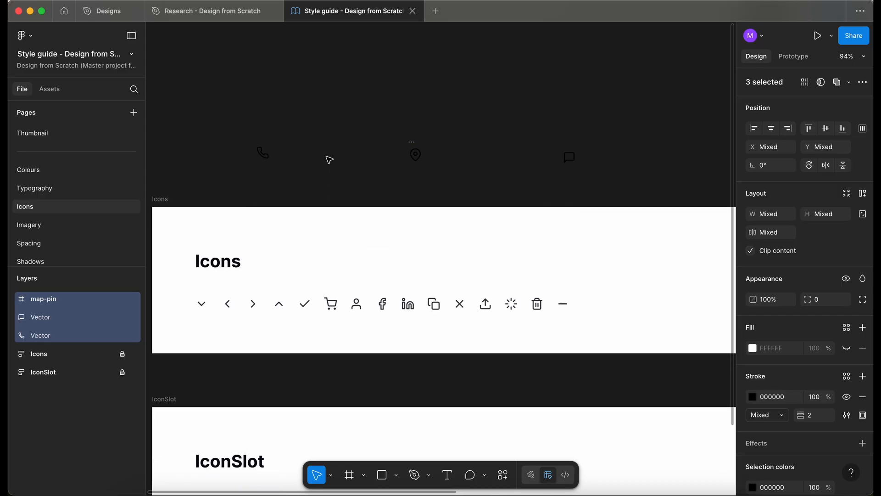
Draw a white frame about 708 × 120 around the three pasted icons above the Icons frame
{"action": "key", "text": "f"}
{"action": "left_click_drag", "start_coordinate": [227, 116], "coordinate": [608, 175]}
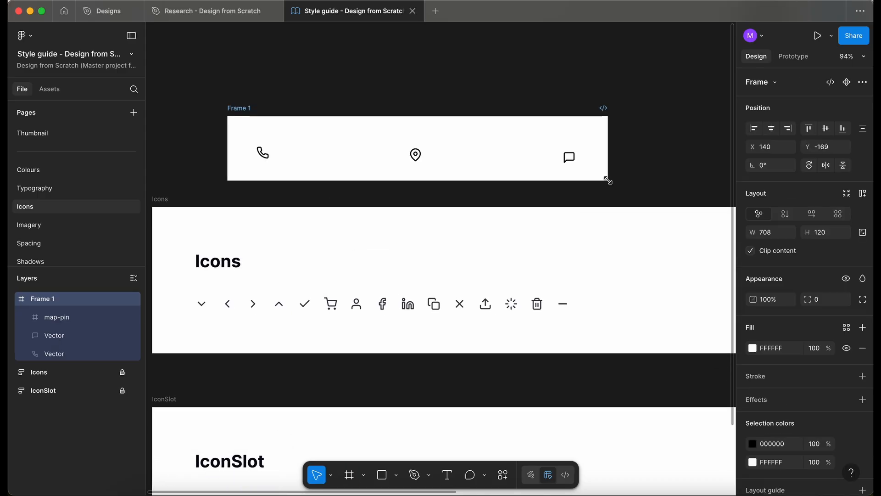
{"action": "left_click", "coordinate": [263, 154]}
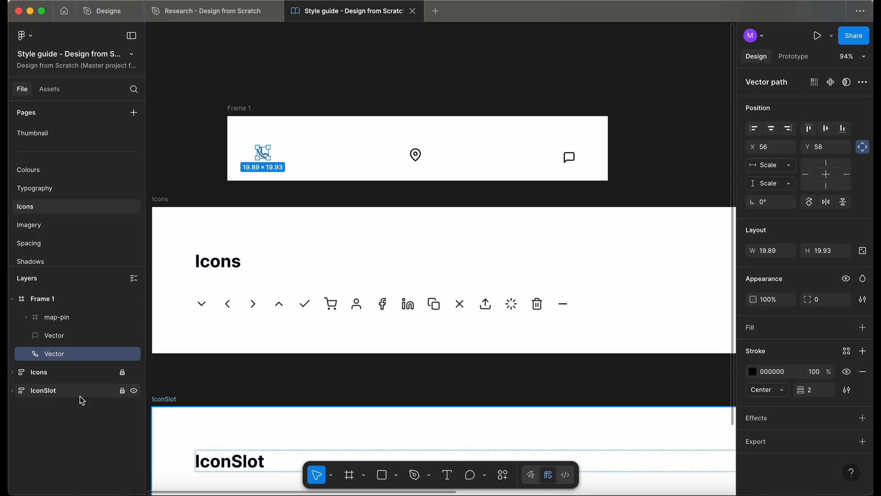
Unlock the Icons frame so its row of icons can be edited
{"action": "left_click", "coordinate": [539, 311]}
{"action": "left_click", "coordinate": [122, 372]}
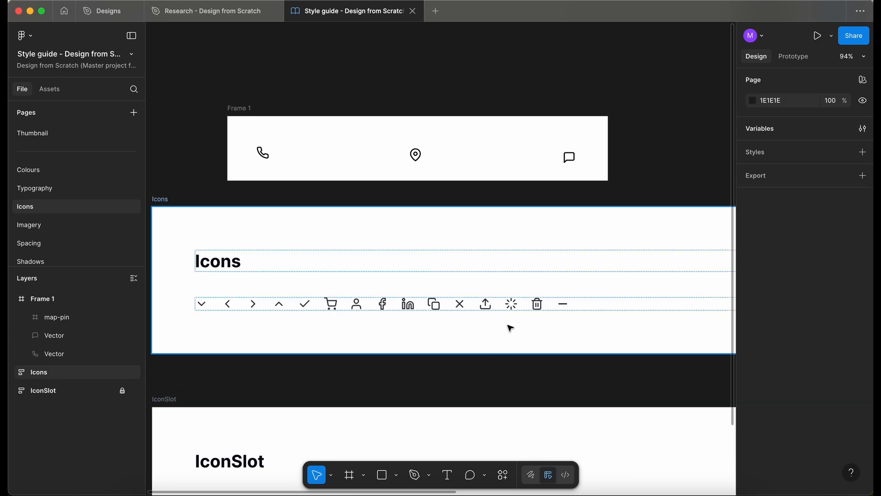
{"action": "scroll", "coordinate": [279, 173], "scroll_direction": "up", "scroll_amount": 2}
{"action": "scroll", "coordinate": [279, 173], "scroll_direction": "left", "scroll_amount": 1}
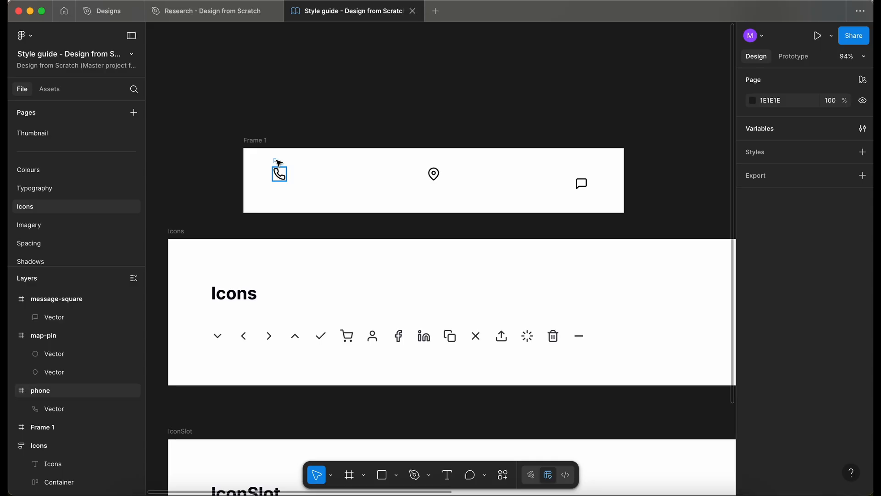
Move the phone, map-pin and message-square icon frames into the Icons row, directly after the minus icon
{"action": "left_click", "coordinate": [278, 162]}
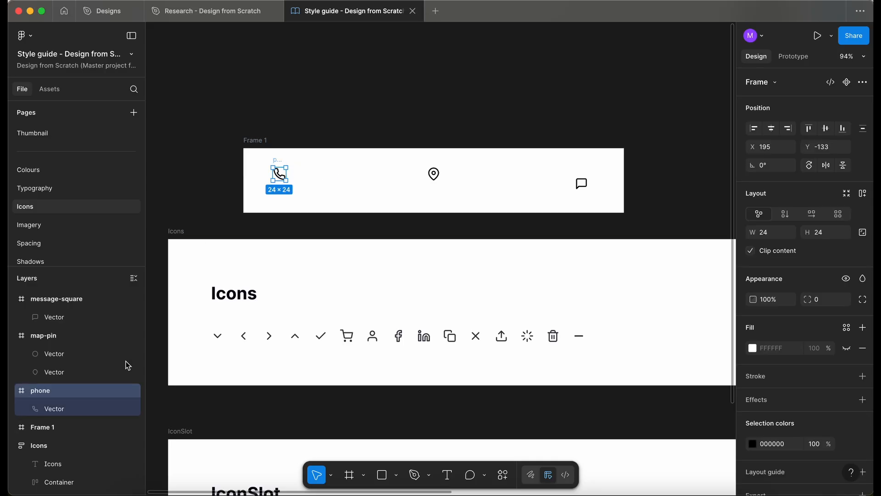
{"action": "left_click", "coordinate": [14, 335]}
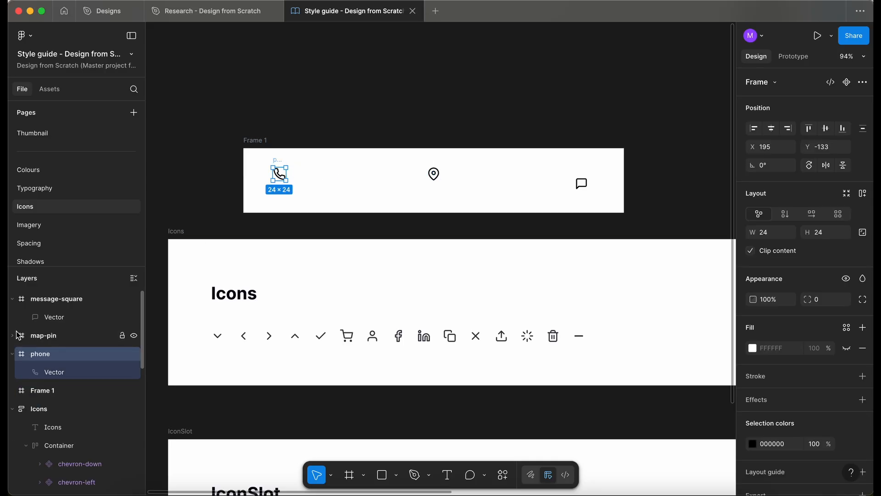
{"action": "left_click", "coordinate": [13, 299]}
{"action": "left_click", "coordinate": [52, 302], "text": "shift"}
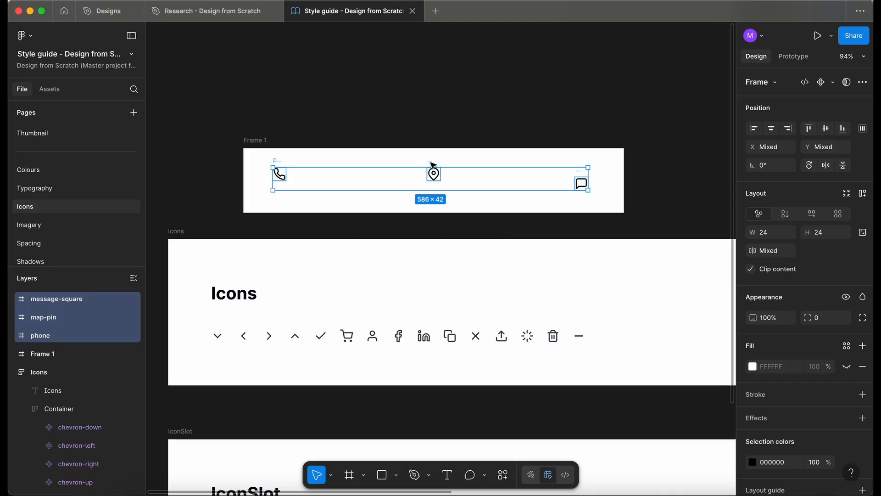
{"action": "mouse_move", "coordinate": [457, 188]}
{"action": "left_mouse_down"}
{"action": "mouse_move", "coordinate": [613, 350]}
{"action": "mouse_move", "coordinate": [604, 338]}
{"action": "left_mouse_up"}
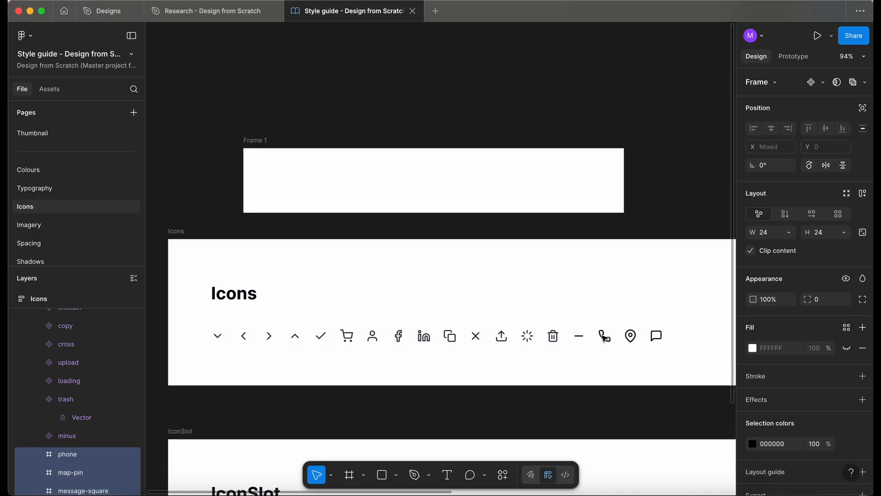
Check the size of the phone, map-pin and message-square icons in the Icons row
{"action": "scroll", "coordinate": [605, 339], "scroll_direction": "right", "scroll_amount": 2}
{"action": "scroll", "coordinate": [605, 339], "scroll_direction": "down", "scroll_amount": 1}
{"action": "scroll", "coordinate": [559, 310], "scroll_direction": "up", "scroll_amount": 5}
{"action": "left_click", "coordinate": [404, 271]}
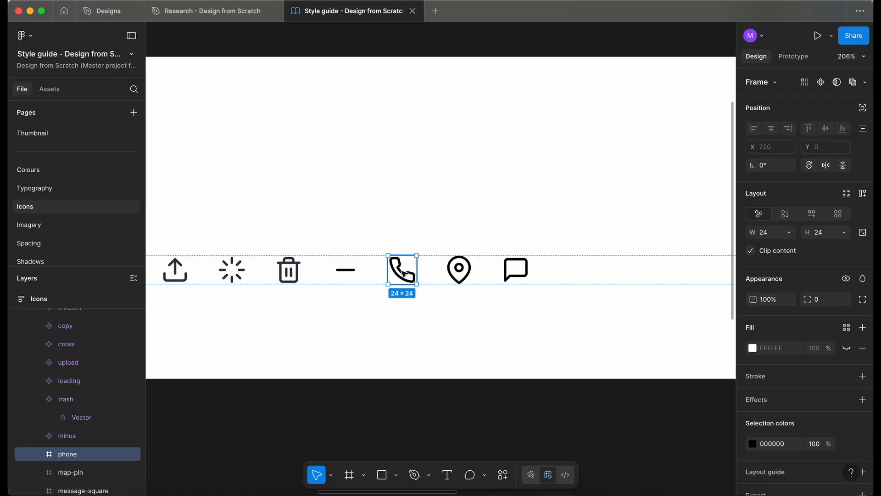
{"action": "left_click", "coordinate": [462, 267]}
{"action": "left_click", "coordinate": [521, 272]}
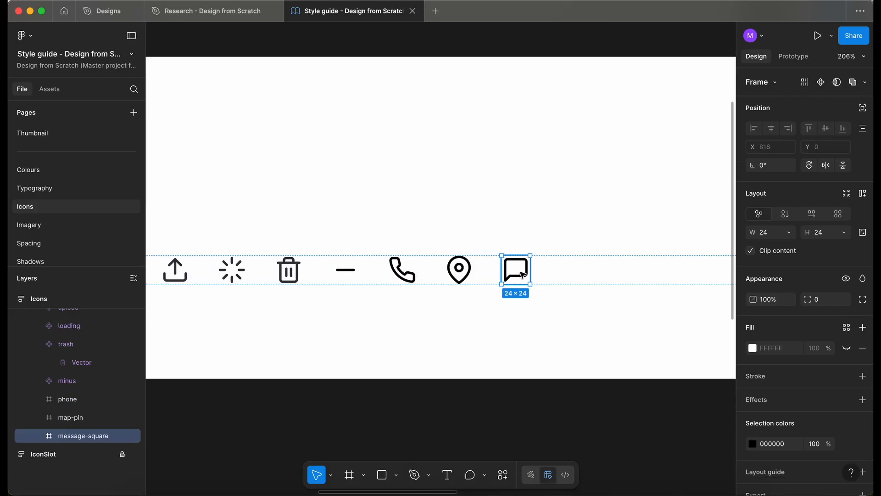
Apply the trash icon's dwm-neutral-600 colour to the phone, map-pin and message-square icons
{"action": "left_click", "coordinate": [402, 270]}
{"action": "scroll", "coordinate": [461, 287], "scroll_direction": "left", "scroll_amount": 3}
{"action": "left_click", "coordinate": [564, 299], "text": "shift"}
{"action": "left_click", "coordinate": [394, 301]}
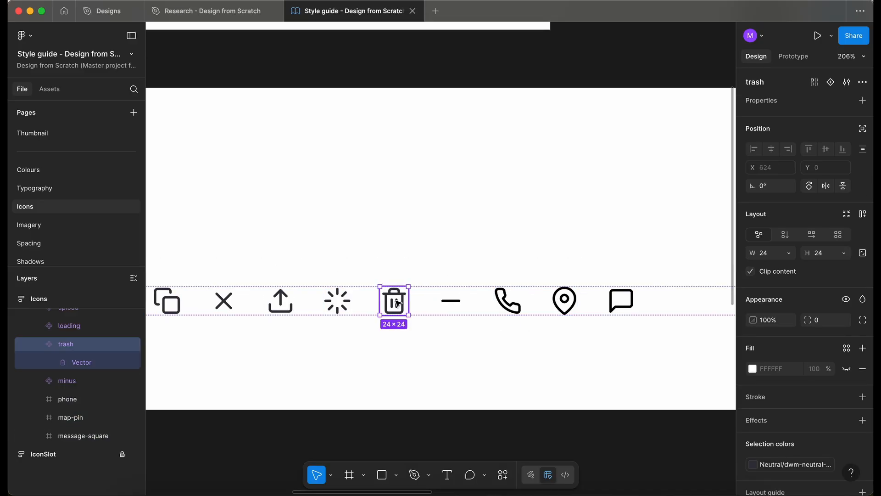
{"action": "left_click", "coordinate": [777, 469]}
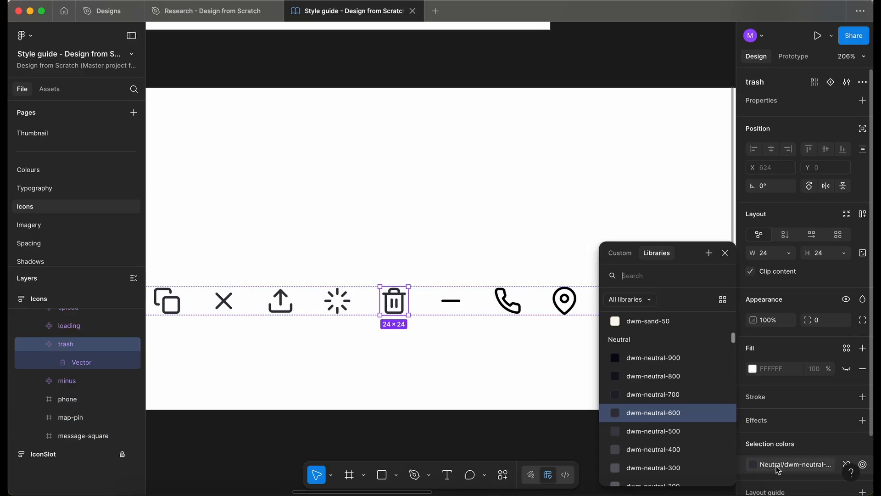
{"action": "left_click", "coordinate": [567, 341]}
{"action": "left_click", "coordinate": [509, 305]}
{"action": "left_click", "coordinate": [566, 305], "text": "shift"}
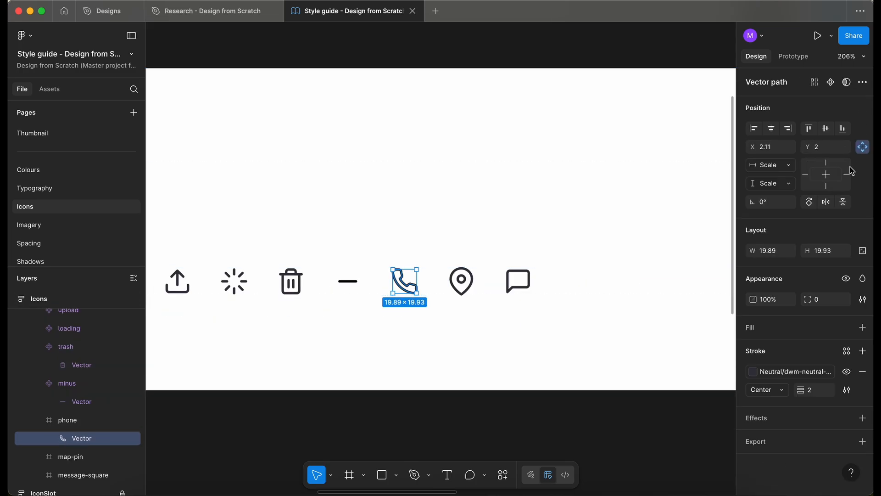
Flatten the two vectors inside the map-pin icon into a single vector
{"action": "left_click", "coordinate": [40, 456]}
{"action": "left_click", "coordinate": [78, 473]}
{"action": "scroll", "coordinate": [76, 471], "scroll_direction": "down", "scroll_amount": 1}
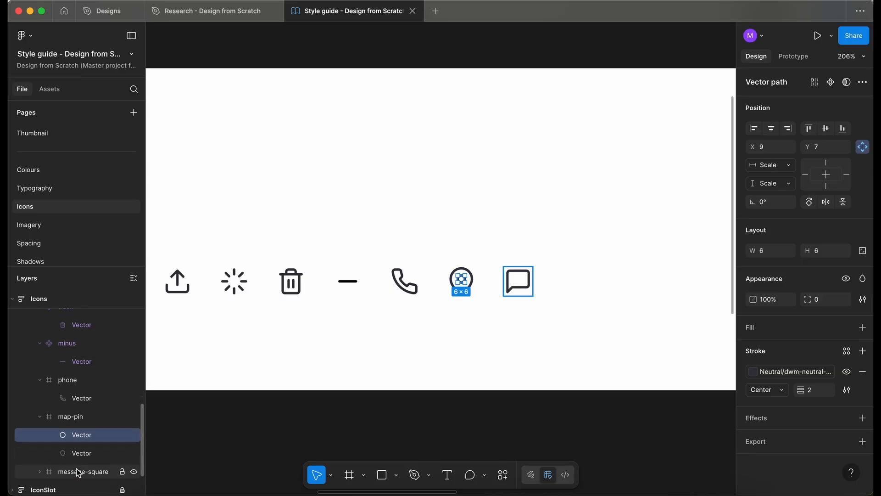
{"action": "left_click", "coordinate": [82, 453], "text": "shift"}
{"action": "right_click", "coordinate": [82, 437]}
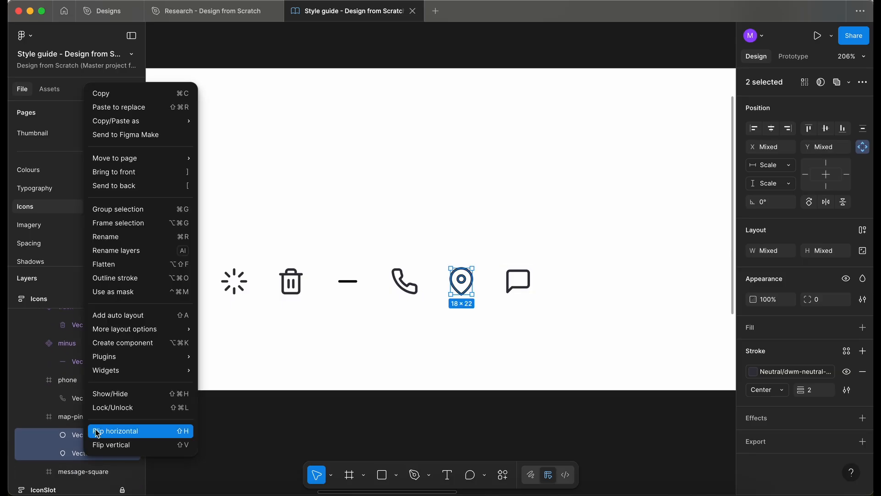
{"action": "left_click", "coordinate": [125, 266]}
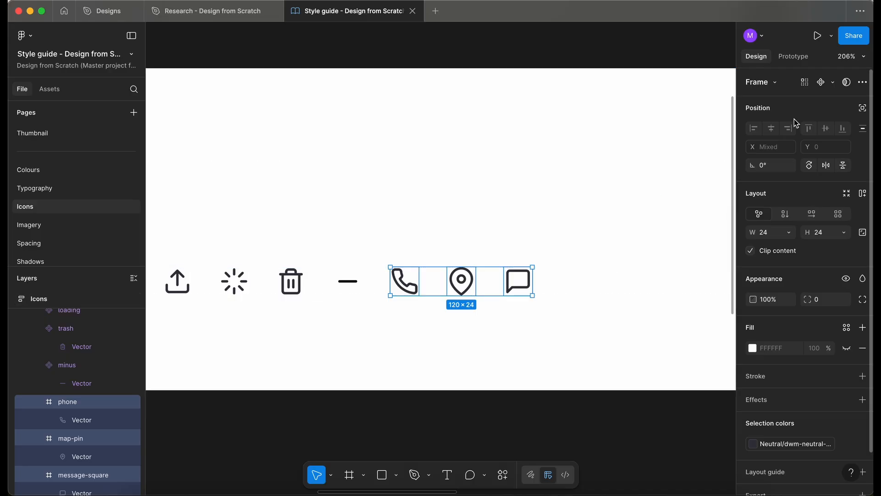
Create multiple components from the phone, map-pin and message-square icons
{"action": "left_click", "coordinate": [832, 83]}
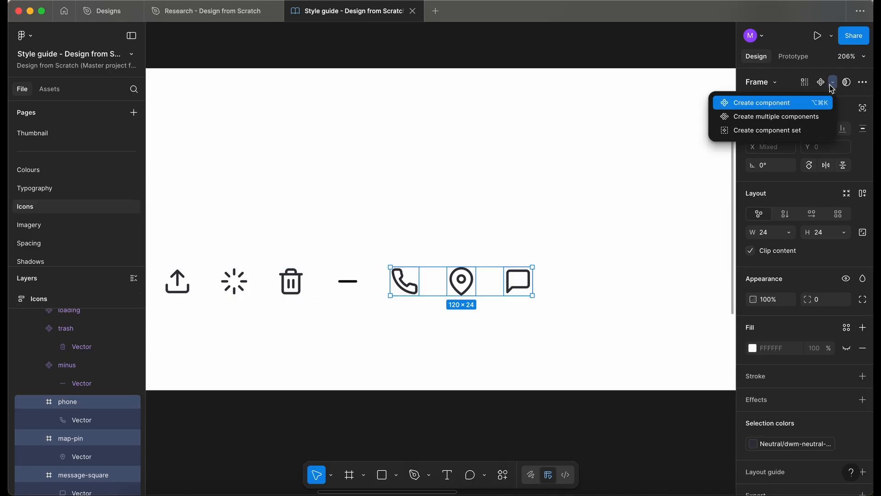
{"action": "left_click", "coordinate": [817, 116]}
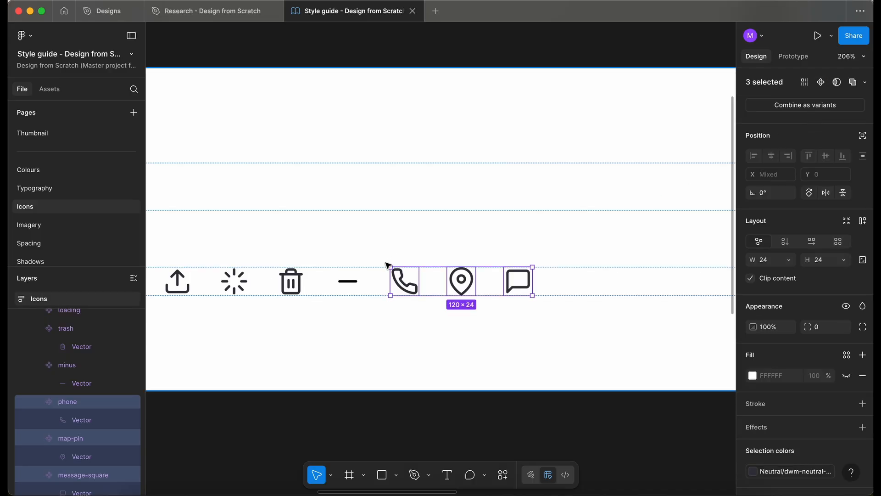
{"action": "scroll", "coordinate": [396, 260], "scroll_direction": "down", "scroll_amount": 5}
{"action": "left_click", "coordinate": [531, 356]}
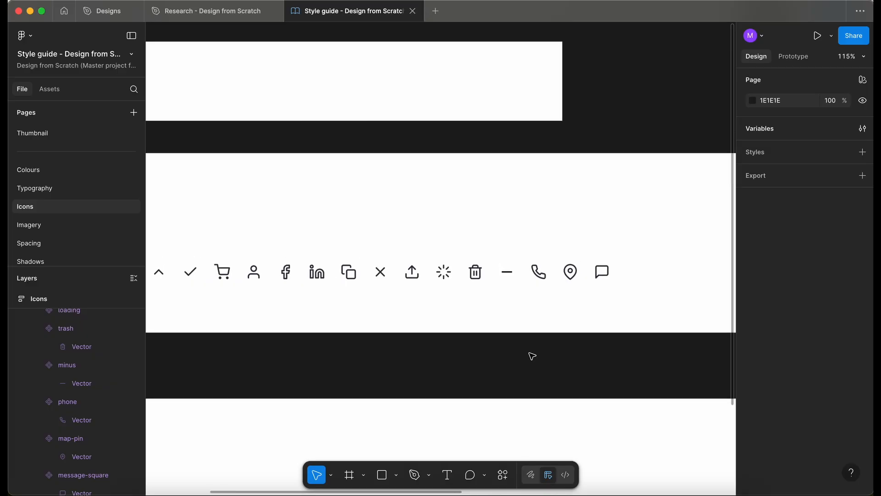
Delete the empty white frame above the Icons frame
{"action": "scroll", "coordinate": [532, 356], "scroll_direction": "down", "scroll_amount": 5}
{"action": "left_click", "coordinate": [297, 173]}
{"action": "key", "text": "Delete"}
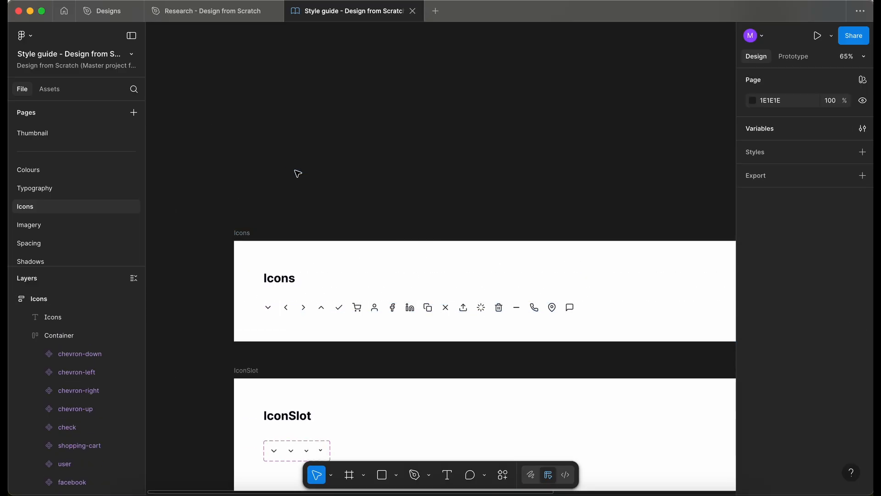
Collapse all layers on the Icons page and lock the Icons frame again
{"action": "scroll", "coordinate": [298, 173], "scroll_direction": "right", "scroll_amount": 5}
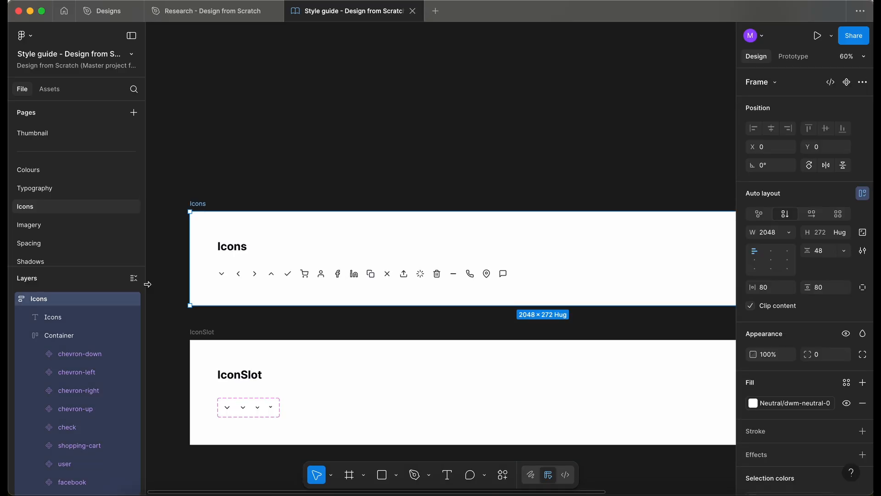
{"action": "left_click", "coordinate": [134, 277]}
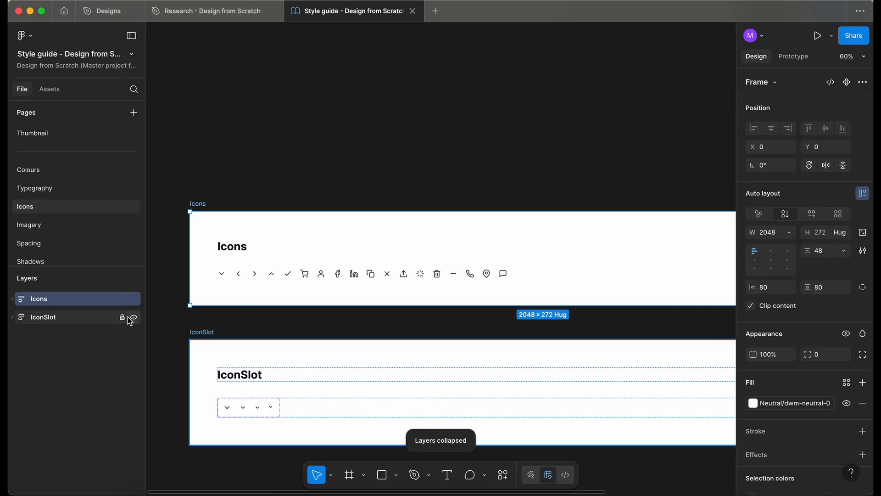
{"action": "left_click", "coordinate": [122, 299]}
{"action": "left_click", "coordinate": [279, 158]}
{"action": "scroll", "coordinate": [280, 160], "scroll_direction": "down", "scroll_amount": 2}
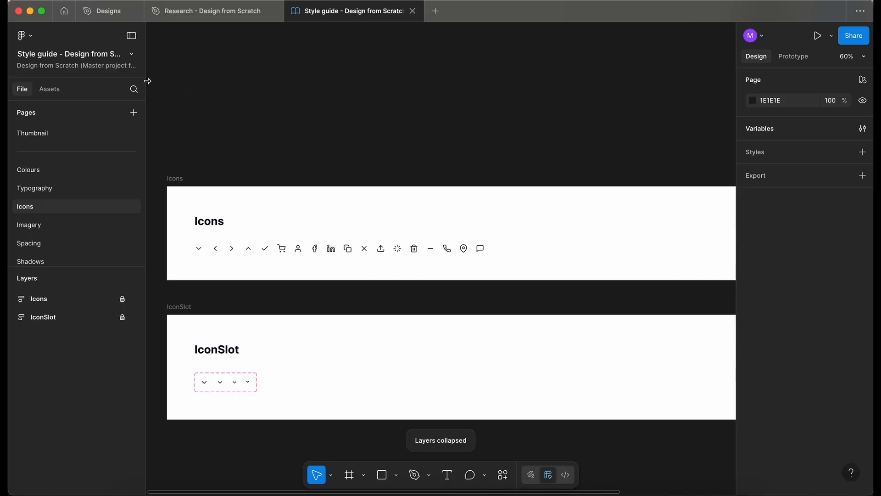
Publish the three new icon components to the library with the description "Added new icons for Map-pin, message-square, phone"
{"action": "key", "text": "alt+2"}
{"action": "left_click", "coordinate": [134, 88]}
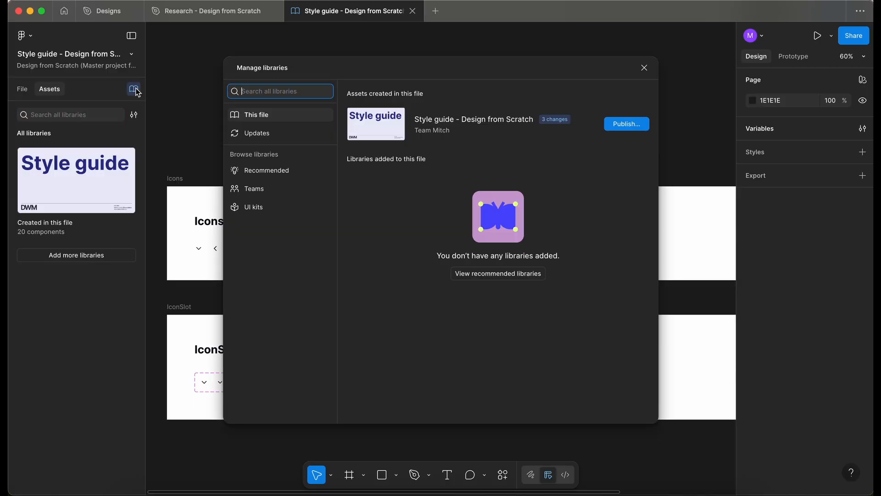
{"action": "left_click", "coordinate": [622, 120]}
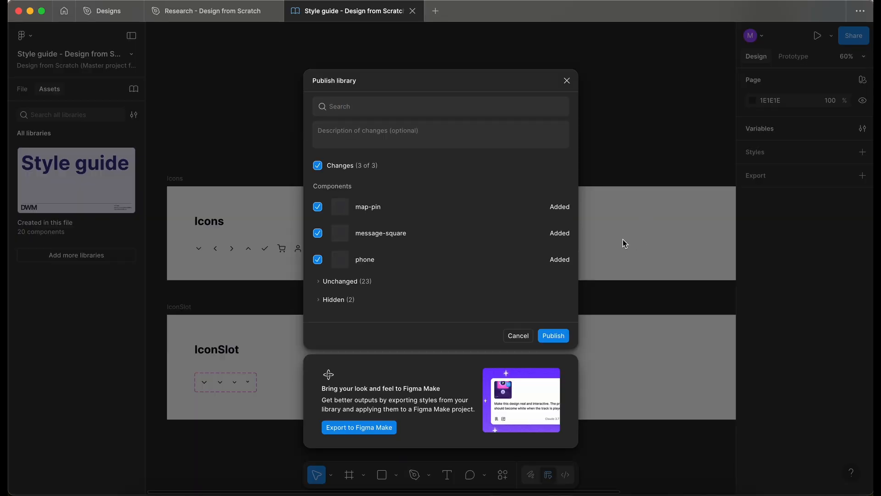
{"action": "left_click", "coordinate": [367, 131]}
{"action": "type", "text": "Added new icons for Map-pin, message-square, phone"}
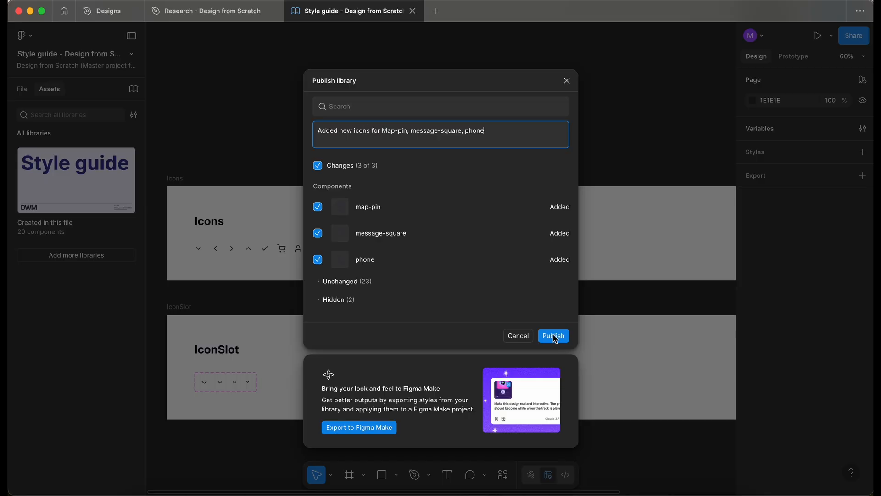
{"action": "left_click", "coordinate": [554, 337]}
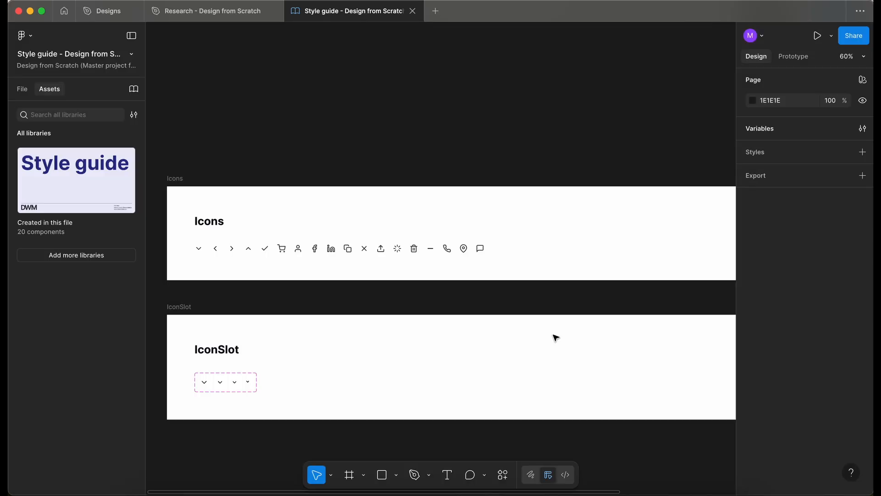
Switch to the Designs file and delete the loose map pin, phone and message icons below the contact details container
{"action": "left_click", "coordinate": [109, 11]}
{"action": "scroll", "coordinate": [350, 361], "scroll_direction": "down", "scroll_amount": 2}
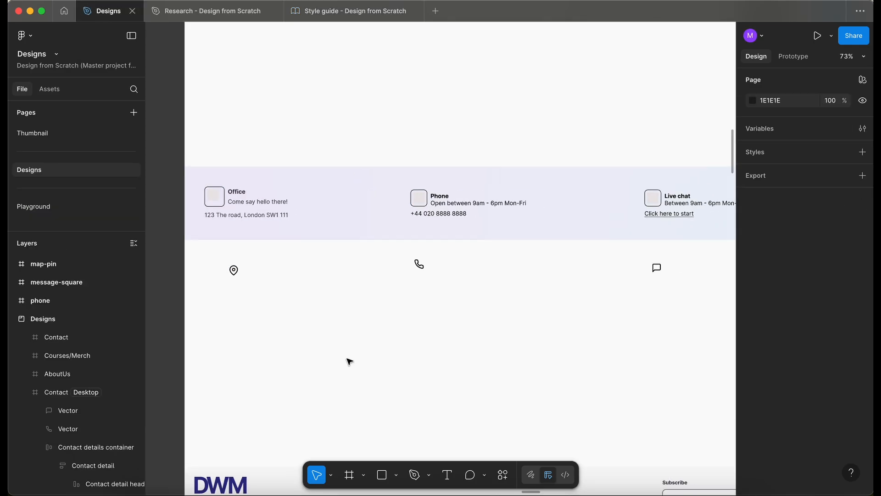
{"action": "scroll", "coordinate": [222, 213], "scroll_direction": "right", "scroll_amount": 3}
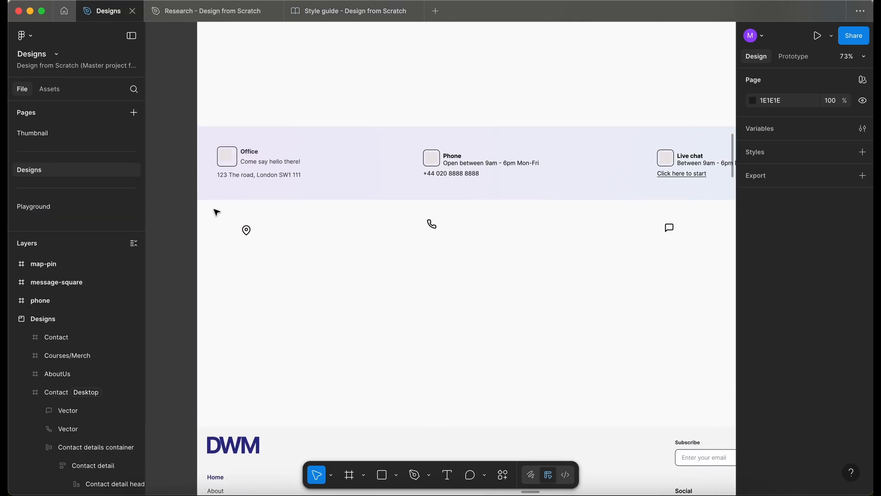
{"action": "left_click_drag", "start_coordinate": [188, 219], "coordinate": [703, 263]}
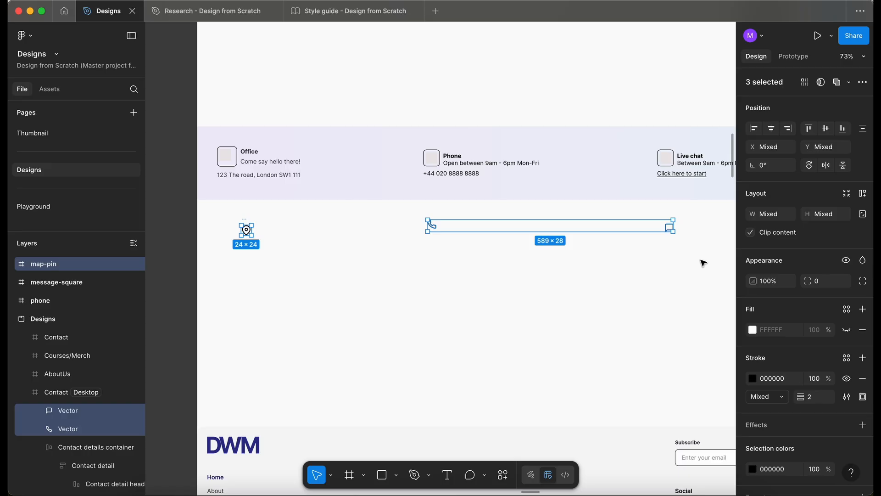
{"action": "key", "text": "Delete"}
Insert a Large IconSlot instance below the contact details and use a copy of it to replace the Office detail's placeholder icon
{"action": "left_click", "coordinate": [50, 89]}
{"action": "type", "text": "i"}
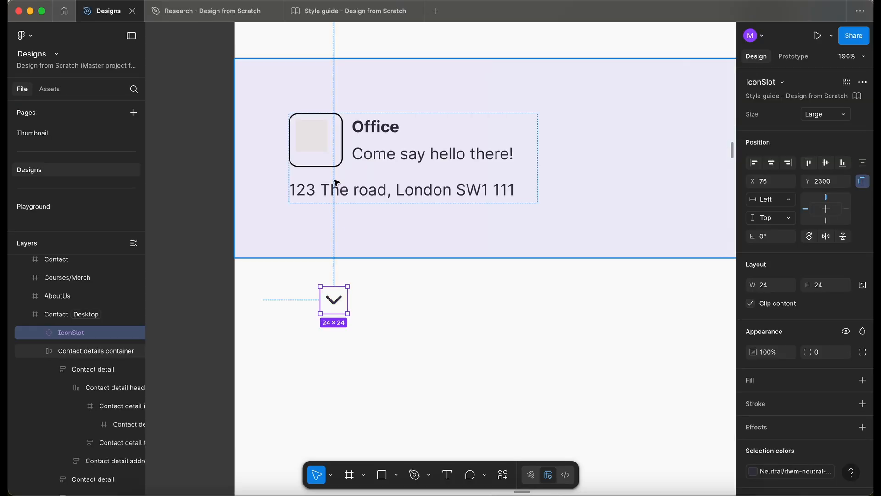
{"action": "double_click", "coordinate": [317, 144]}
{"action": "double_click", "coordinate": [317, 144]}
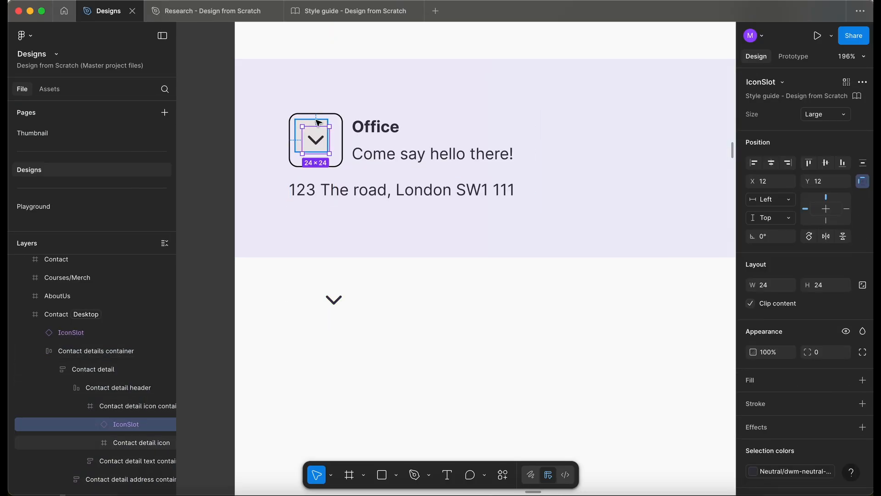
{"action": "left_click", "coordinate": [126, 444]}
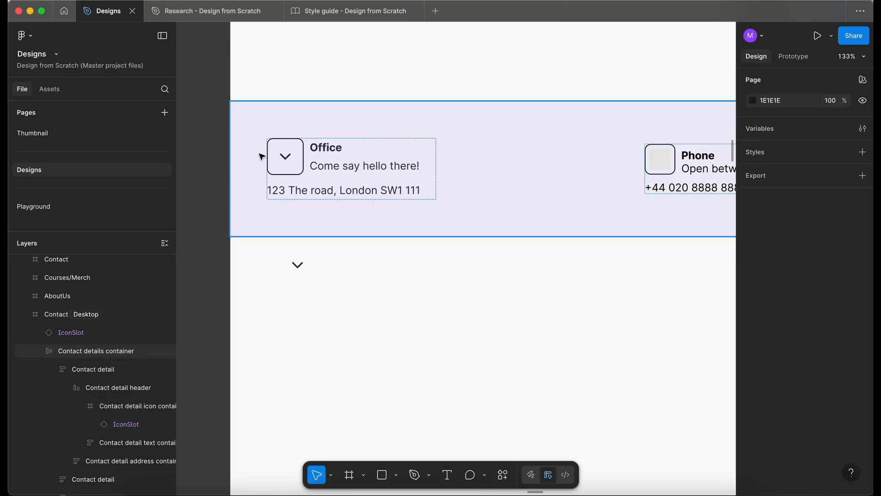
Swap the chevron-down icon nested inside the Office detail's IconSlot for the map-pin icon from the style guide
{"action": "left_click", "coordinate": [286, 157]}
{"action": "double_click", "coordinate": [285, 157]}
{"action": "double_click", "coordinate": [285, 157]}
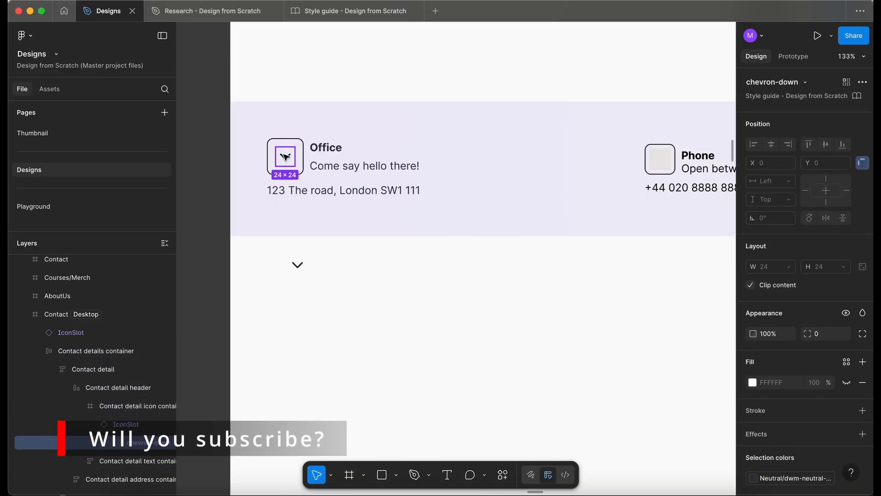
{"action": "scroll", "coordinate": [285, 158], "scroll_direction": "up", "scroll_amount": 5}
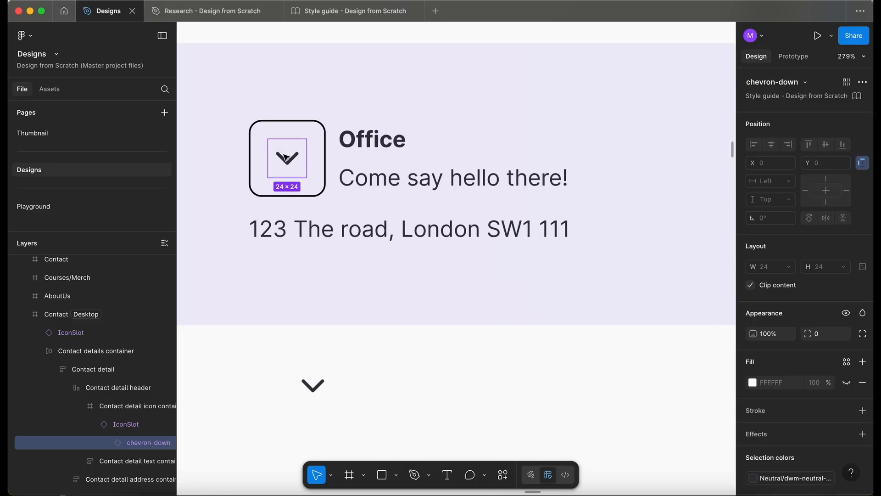
{"action": "left_click", "coordinate": [775, 81]}
{"action": "type", "text": "pin"}
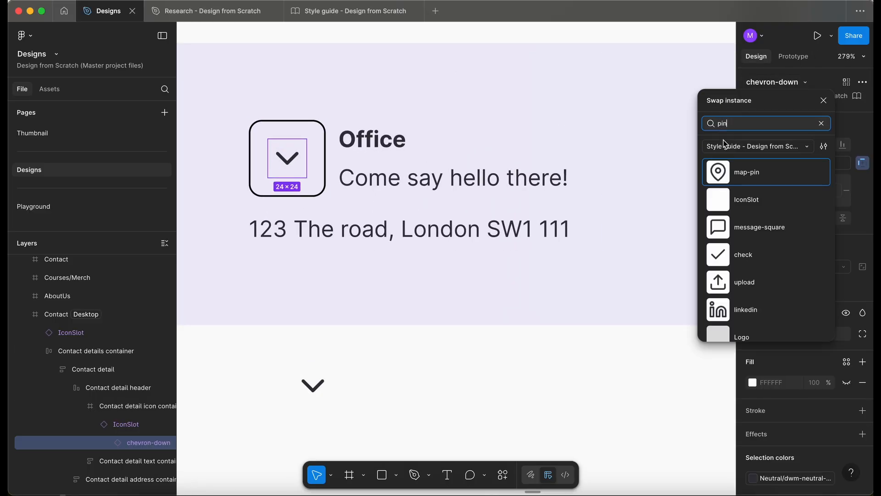
{"action": "left_click", "coordinate": [733, 174]}
Delete the leftover IconSlot instance below the contact details container
{"action": "scroll", "coordinate": [232, 343], "scroll_direction": "down", "scroll_amount": 5}
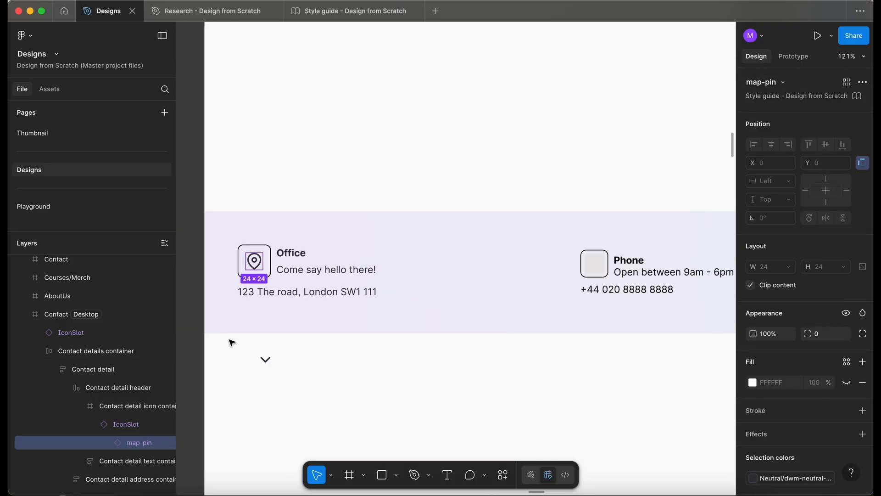
{"action": "left_click", "coordinate": [333, 394]}
{"action": "left_click", "coordinate": [266, 360]}
{"action": "key", "text": "Delete"}
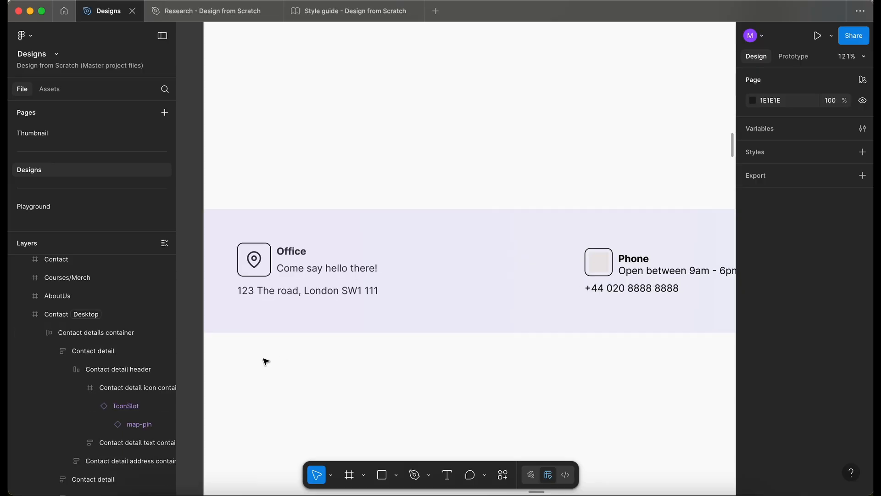
Apply a spacing variable with value 8 to the vertical gap of the Office contact detail frame
{"action": "scroll", "coordinate": [266, 361], "scroll_direction": "up", "scroll_amount": 4}
{"action": "scroll", "coordinate": [264, 360], "scroll_direction": "left", "scroll_amount": 1}
{"action": "scroll", "coordinate": [250, 274], "scroll_direction": "down", "scroll_amount": 3}
{"action": "double_click", "coordinate": [376, 241]}
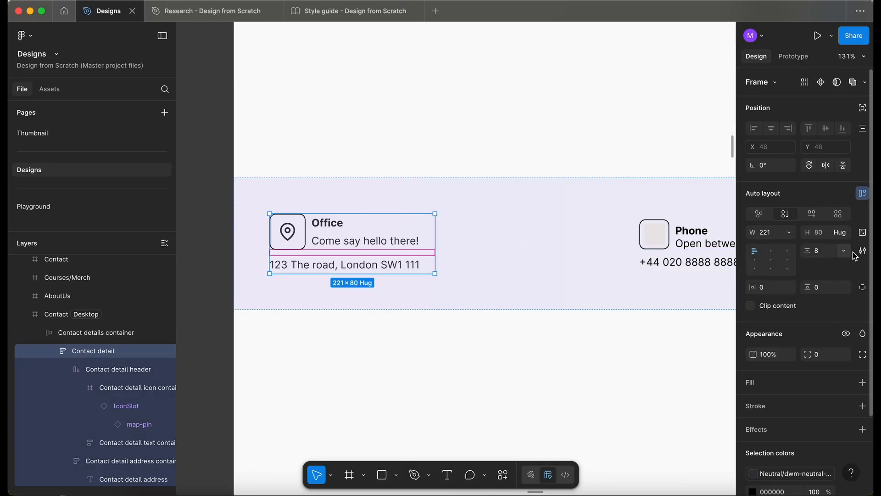
{"action": "left_click", "coordinate": [845, 251]}
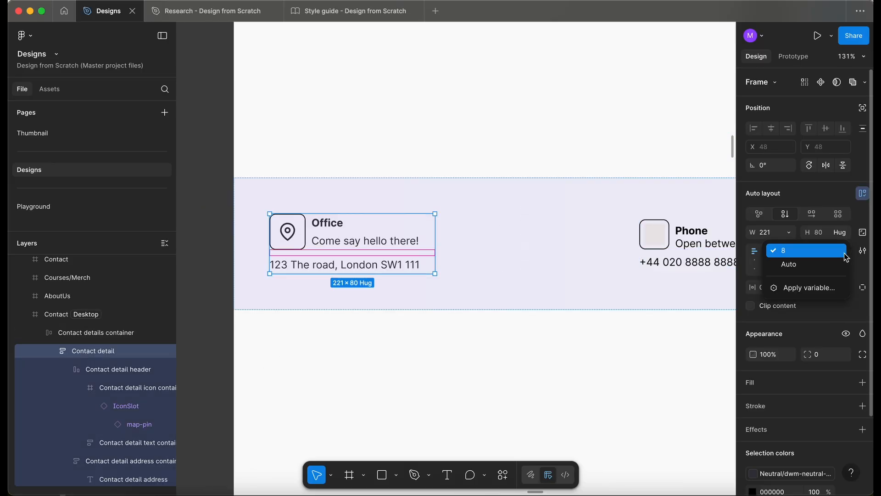
{"action": "left_click", "coordinate": [839, 288]}
{"action": "left_click", "coordinate": [771, 361]}
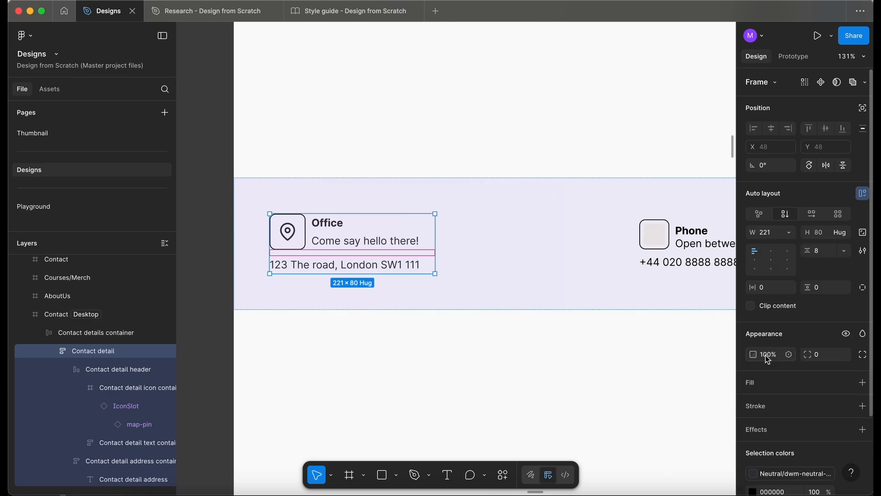
Recolour the Office detail's map-pin icon with the dwm-sapphire-300 library colour
{"action": "scroll", "coordinate": [270, 230], "scroll_direction": "up", "scroll_amount": 3}
{"action": "left_click", "coordinate": [293, 230]}
{"action": "left_click", "coordinate": [292, 238]}
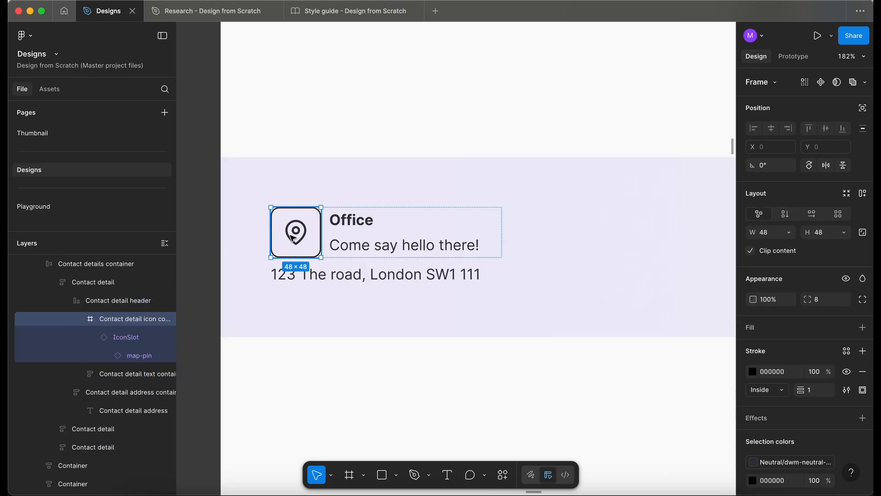
{"action": "left_click", "coordinate": [295, 237]}
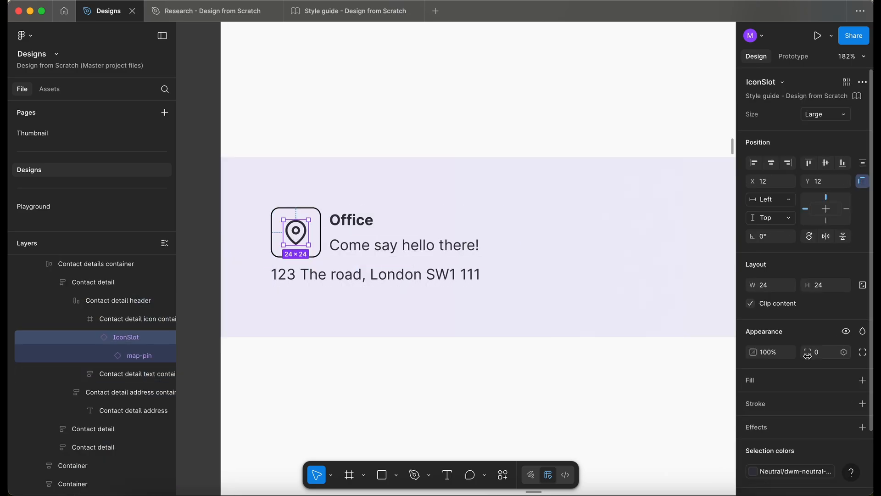
{"action": "scroll", "coordinate": [769, 389], "scroll_direction": "down", "scroll_amount": 3}
{"action": "left_click", "coordinate": [790, 413]}
{"action": "type", "text": "sapp"}
{"action": "left_click", "coordinate": [678, 401]}
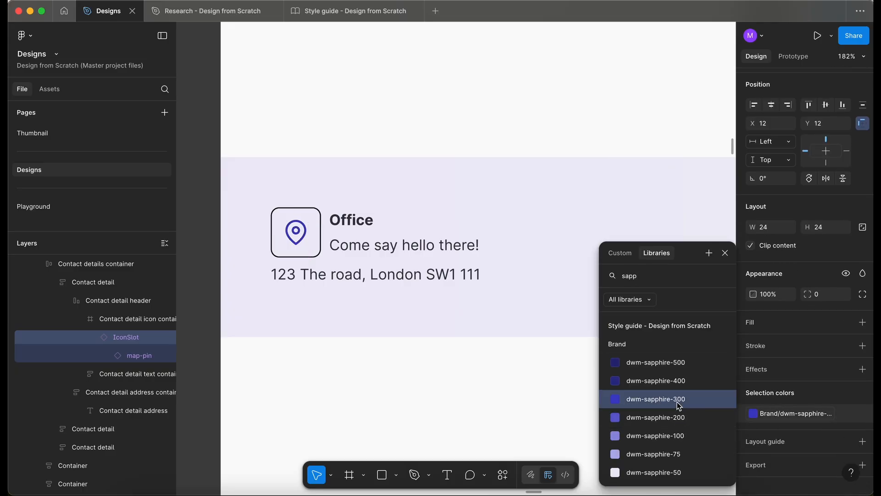
Remove the black stroke from the Office detail's icon container and give it a white fill from the library's neutral colours
{"action": "left_click", "coordinate": [275, 253]}
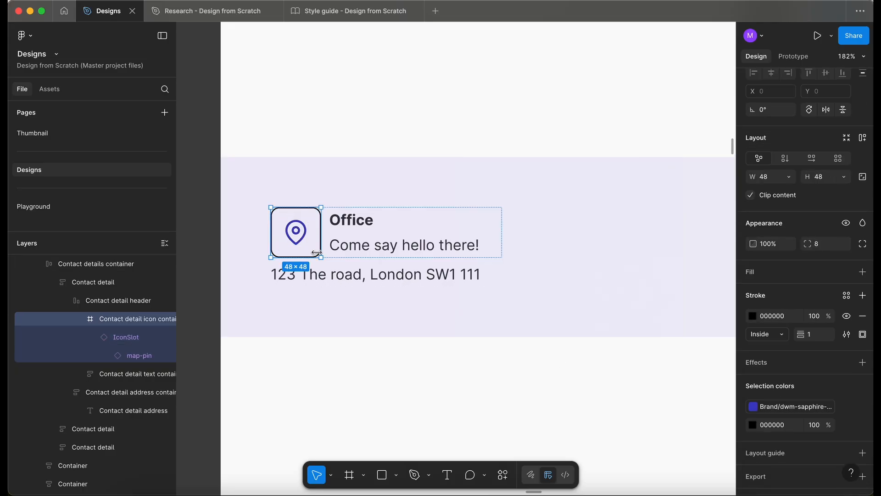
{"action": "scroll", "coordinate": [320, 255], "scroll_direction": "left", "scroll_amount": 2}
{"action": "scroll", "coordinate": [319, 255], "scroll_direction": "up", "scroll_amount": 3}
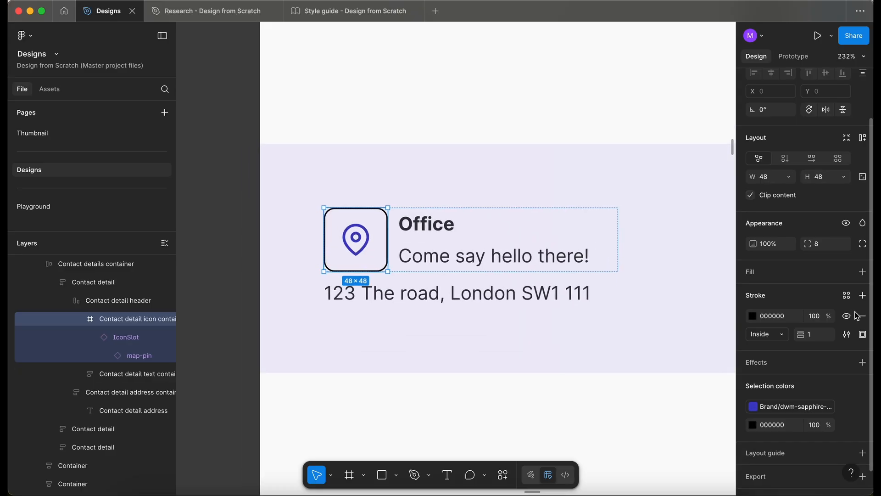
{"action": "left_click", "coordinate": [862, 317]}
{"action": "left_click", "coordinate": [847, 271]}
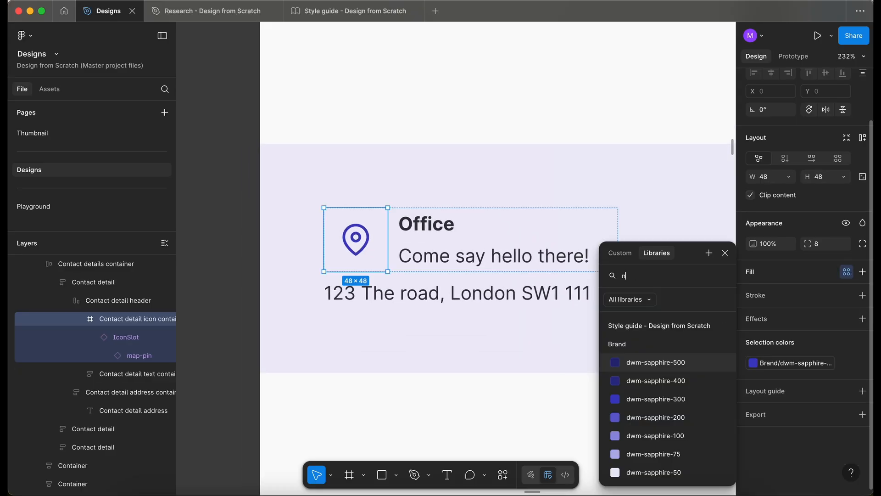
{"action": "type", "text": "neu"}
{"action": "scroll", "coordinate": [666, 432], "scroll_direction": "down", "scroll_amount": 5}
{"action": "left_click", "coordinate": [658, 472]}
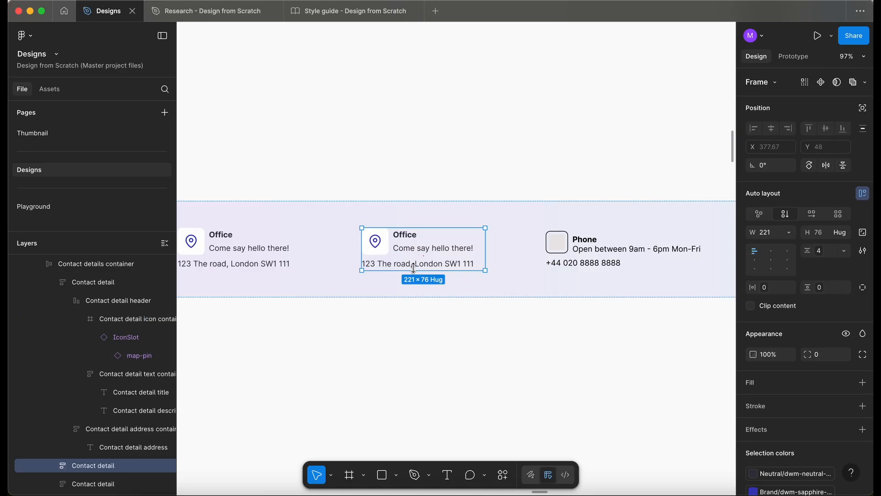
{"action": "scroll", "coordinate": [425, 253], "scroll_direction": "left", "scroll_amount": 2}
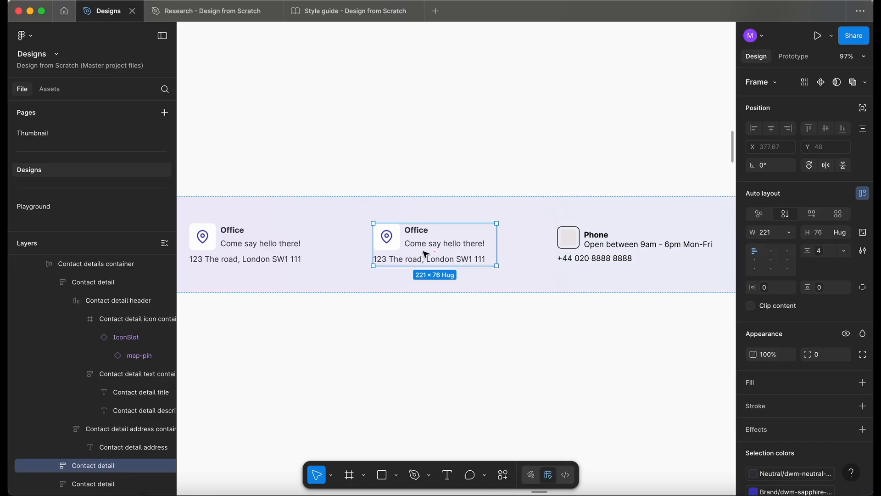
{"action": "scroll", "coordinate": [425, 253], "scroll_direction": "right", "scroll_amount": 2}
{"action": "scroll", "coordinate": [431, 238], "scroll_direction": "down", "scroll_amount": 5}
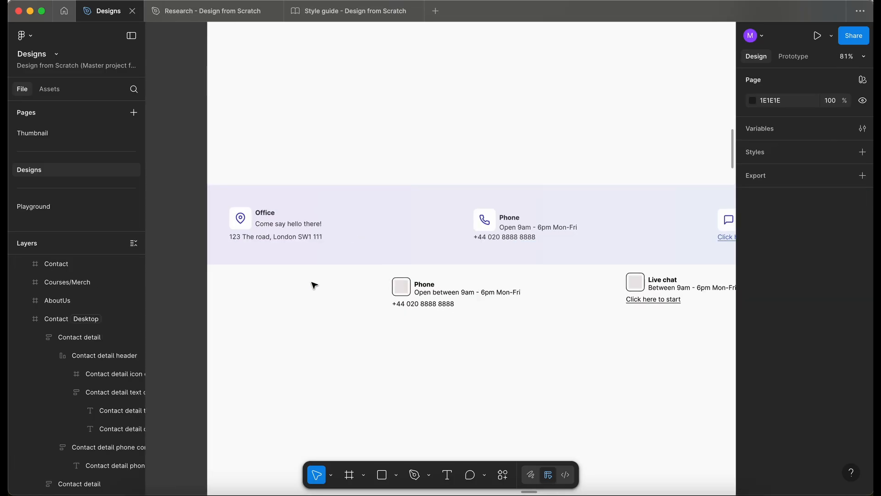
Delete the two old Phone and Live chat details with placeholder icons below the contact details container
{"action": "scroll", "coordinate": [354, 298], "scroll_direction": "right", "scroll_amount": 10}
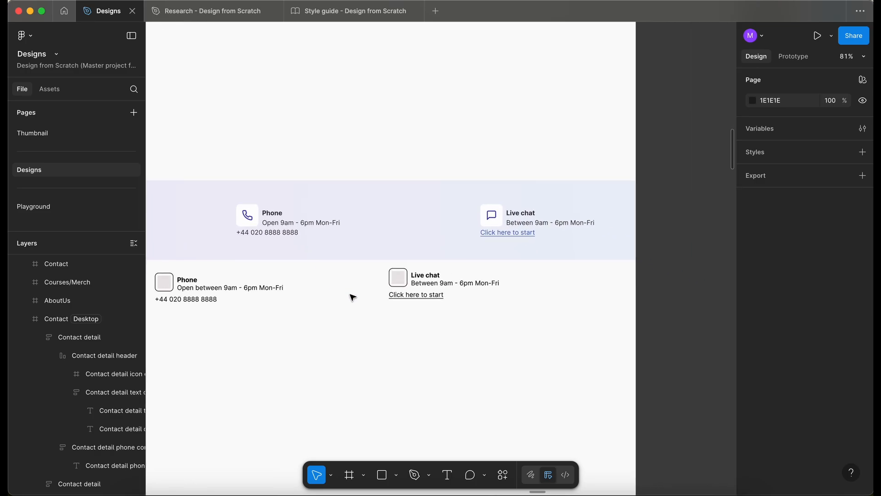
{"action": "scroll", "coordinate": [303, 305], "scroll_direction": "left", "scroll_amount": 3}
{"action": "left_click_drag", "start_coordinate": [589, 306], "coordinate": [225, 289]}
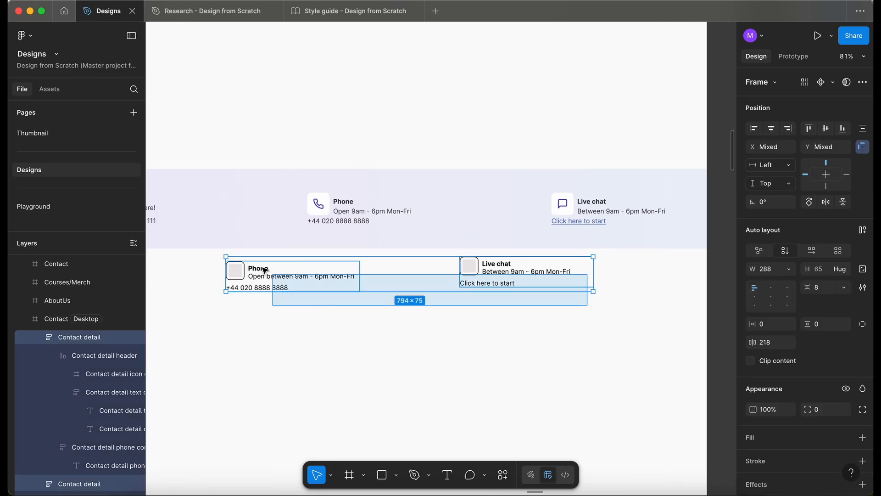
{"action": "key", "text": "Delete"}
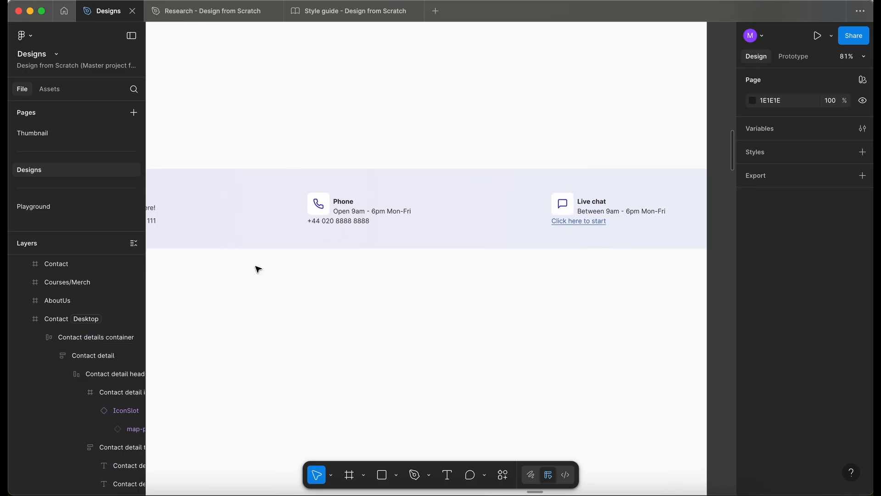
Select the Office, Phone and Live chat details together and set their vertical gap to 8 with a spacing variable
{"action": "double_click", "coordinate": [627, 211]}
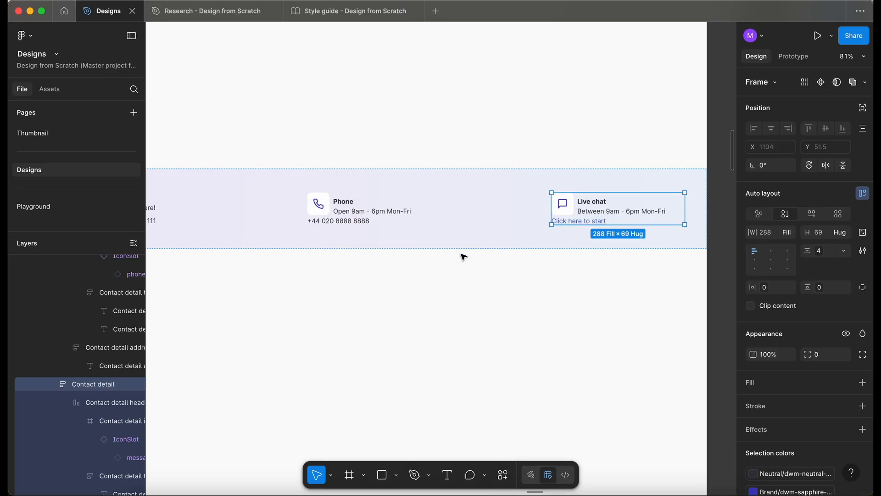
{"action": "left_click", "coordinate": [523, 298]}
{"action": "double_click", "coordinate": [354, 207]}
{"action": "scroll", "coordinate": [367, 212], "scroll_direction": "down", "scroll_amount": 5}
{"action": "left_click", "coordinate": [220, 183], "text": "shift"}
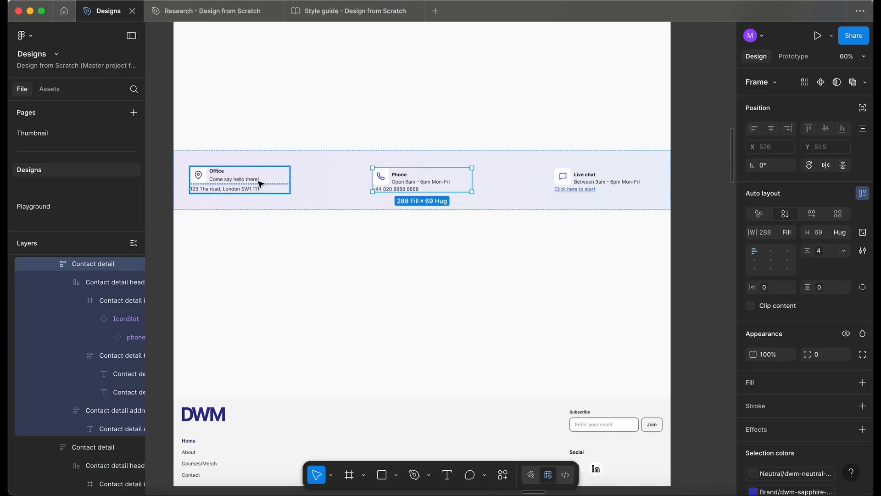
{"action": "left_click", "coordinate": [577, 180], "text": "shift"}
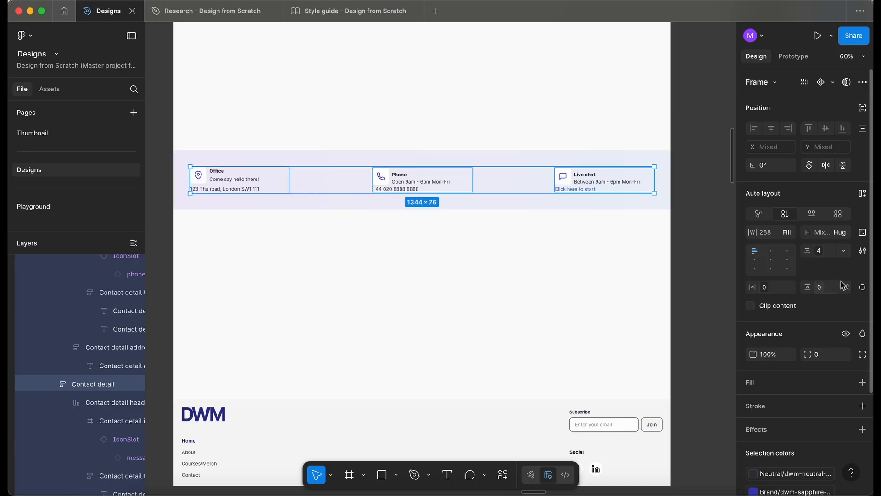
{"action": "left_click", "coordinate": [822, 254]}
{"action": "left_click", "coordinate": [773, 381]}
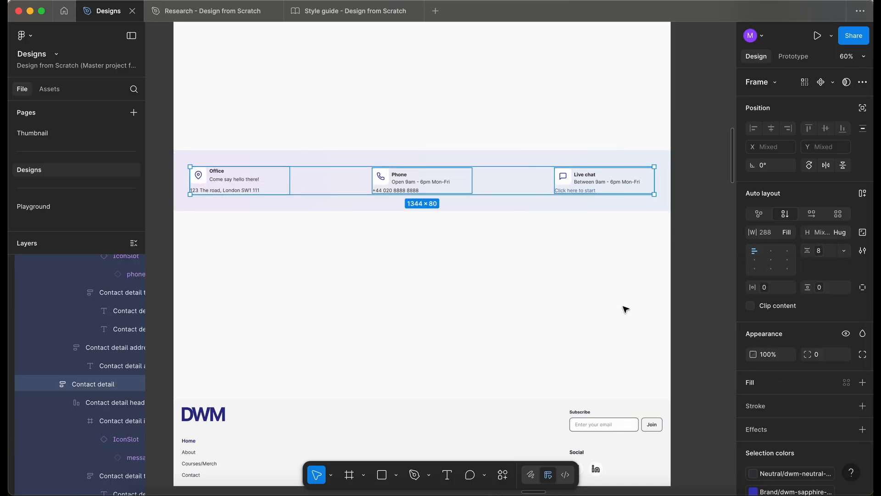
{"action": "left_click", "coordinate": [525, 282]}
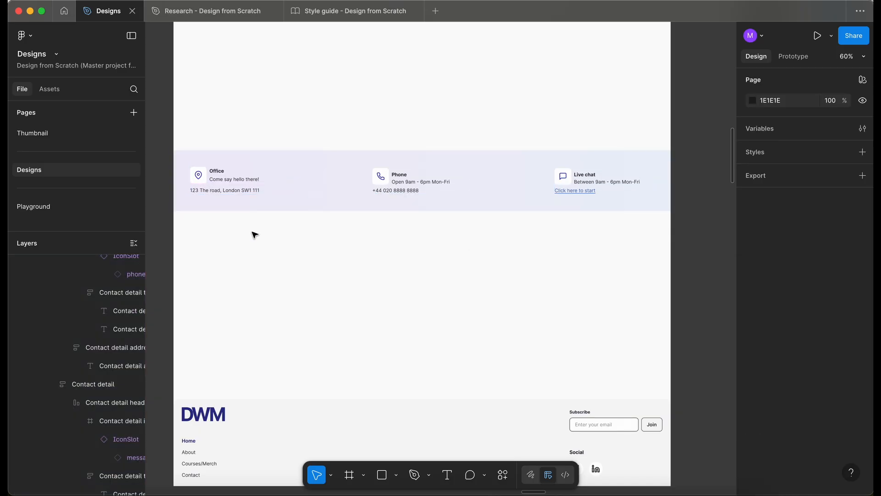
Inspect the text properties of the "Click here to start" link in the Live chat detail
{"action": "scroll", "coordinate": [626, 188], "scroll_direction": "up", "scroll_amount": 5}
{"action": "scroll", "coordinate": [626, 189], "scroll_direction": "up", "scroll_amount": 2}
{"action": "left_click", "coordinate": [549, 198]}
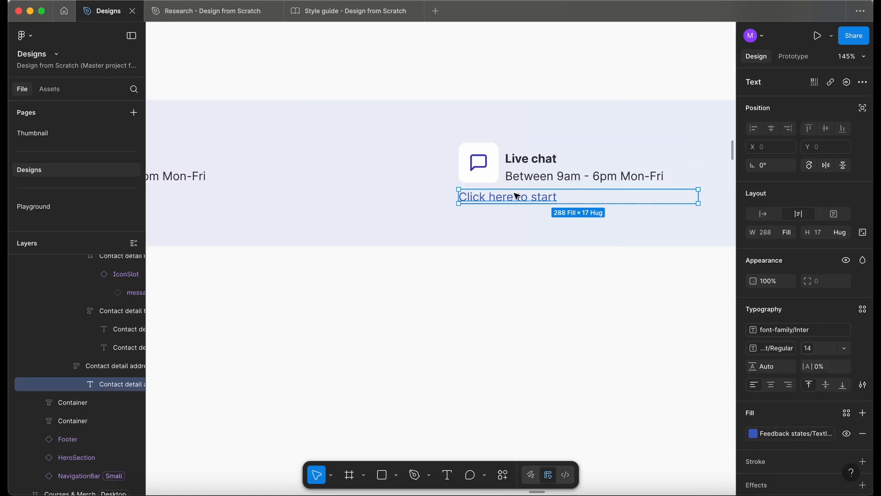
{"action": "left_click", "coordinate": [526, 330]}
Compare the high-fidelity contact details section with the same section in the Contact wireframe
{"action": "scroll", "coordinate": [527, 330], "scroll_direction": "down", "scroll_amount": 5}
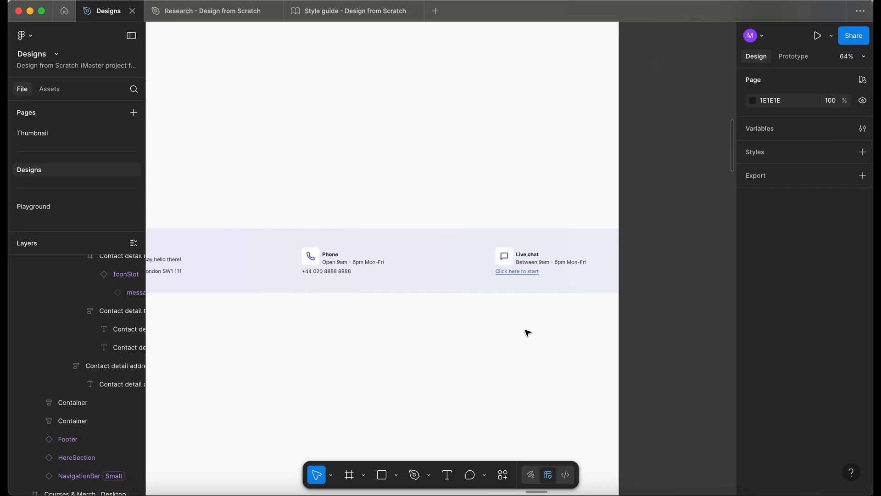
{"action": "scroll", "coordinate": [527, 332], "scroll_direction": "right", "scroll_amount": 1}
{"action": "scroll", "coordinate": [527, 332], "scroll_direction": "down", "scroll_amount": 1}
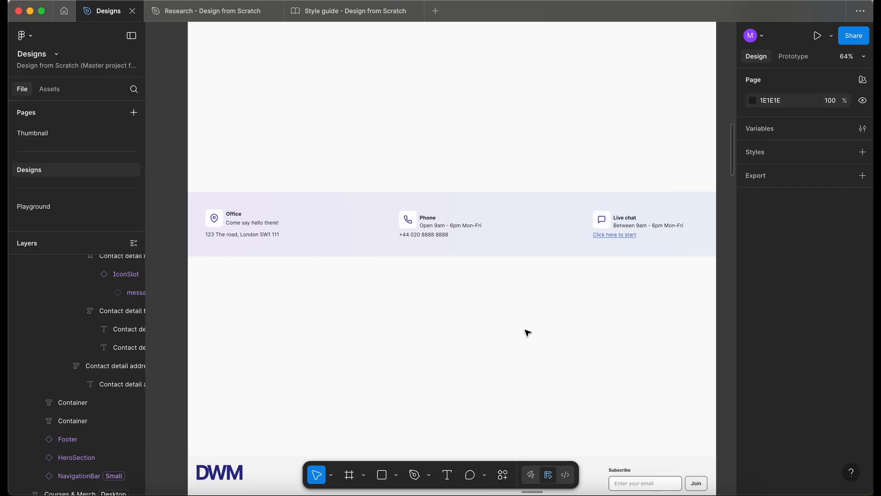
{"action": "scroll", "coordinate": [527, 331], "scroll_direction": "down", "scroll_amount": 5}
{"action": "scroll", "coordinate": [525, 252], "scroll_direction": "up", "scroll_amount": 5}
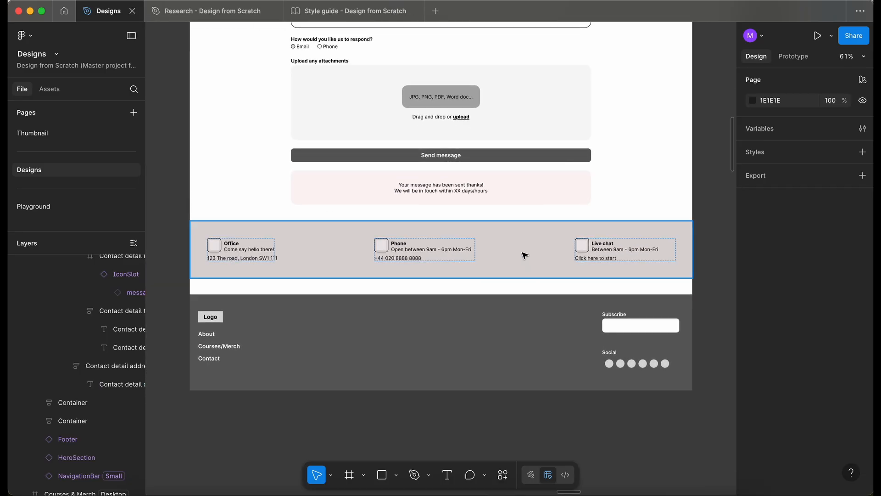
{"action": "scroll", "coordinate": [525, 245], "scroll_direction": "left", "scroll_amount": 15}
{"action": "scroll", "coordinate": [526, 245], "scroll_direction": "down", "scroll_amount": 2}
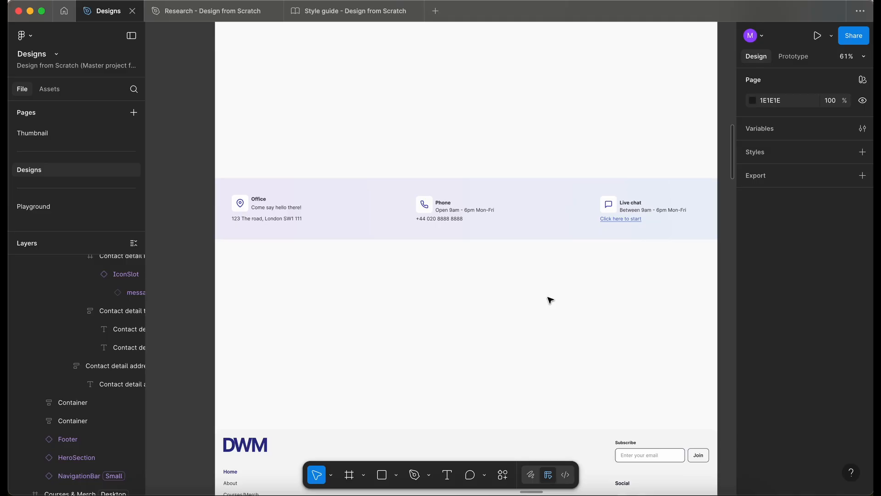
{"action": "scroll", "coordinate": [551, 300], "scroll_direction": "right", "scroll_amount": 2}
{"action": "scroll", "coordinate": [550, 300], "scroll_direction": "up", "scroll_amount": 1}
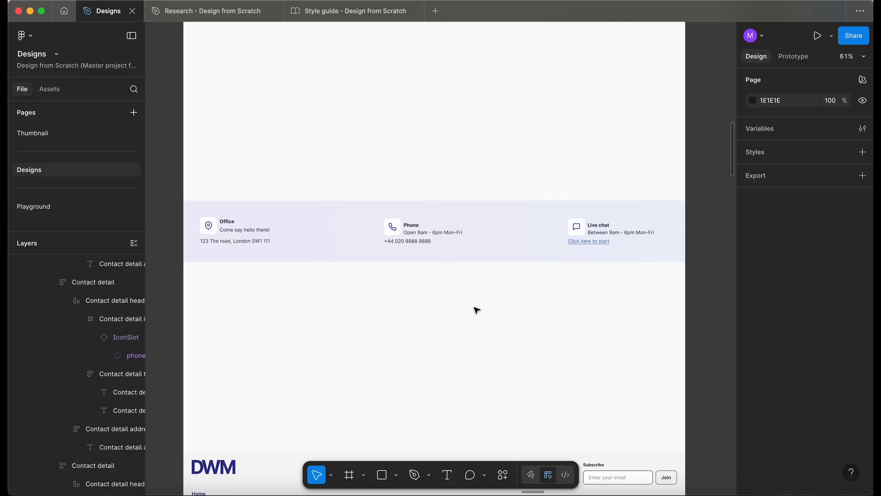
Inspect the Office detail's layout and check how the three contact details line up across the section
{"action": "left_click", "coordinate": [227, 237]}
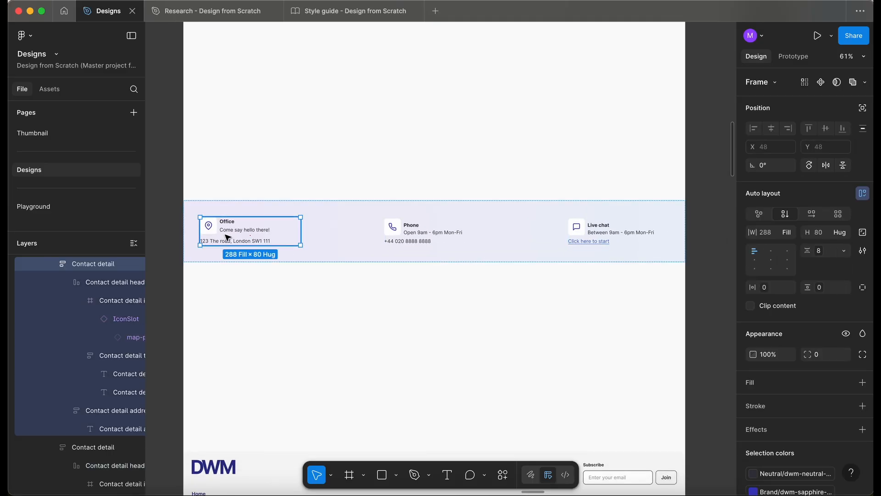
{"action": "scroll", "coordinate": [228, 237], "scroll_direction": "left", "scroll_amount": 1}
{"action": "scroll", "coordinate": [228, 237], "scroll_direction": "up", "scroll_amount": 3}
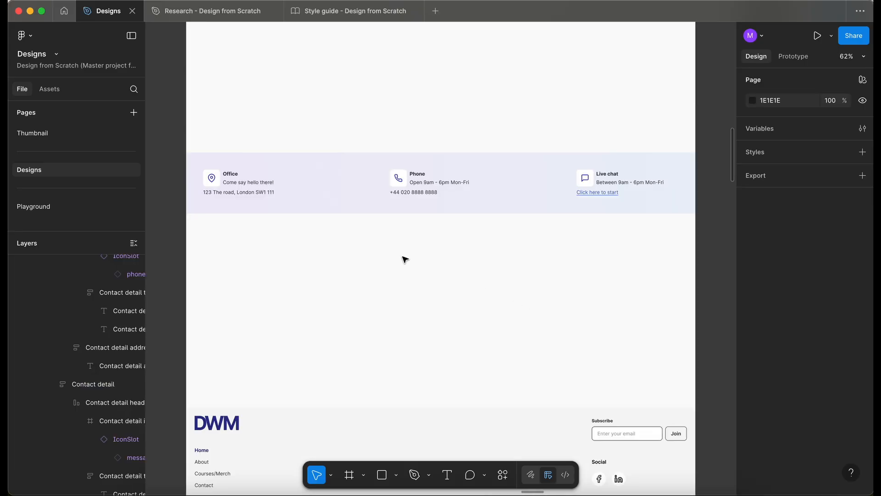
{"action": "scroll", "coordinate": [250, 234], "scroll_direction": "up", "scroll_amount": 5}
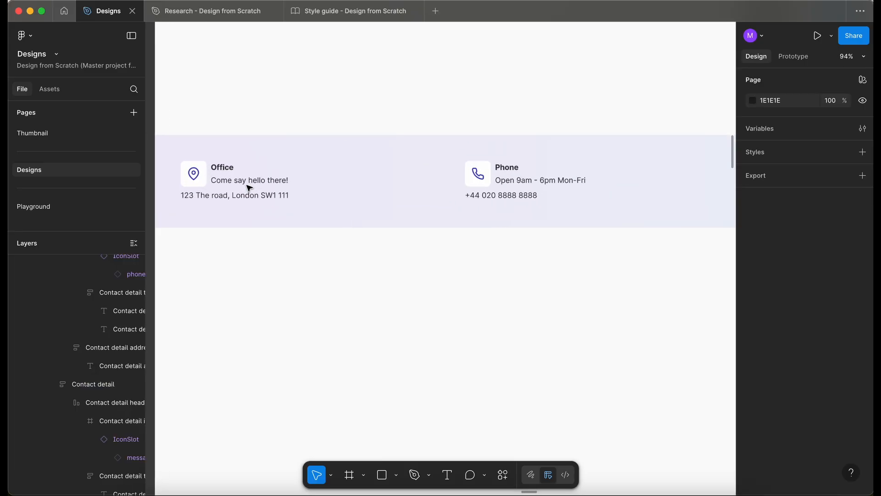
{"action": "scroll", "coordinate": [347, 231], "scroll_direction": "right", "scroll_amount": 8}
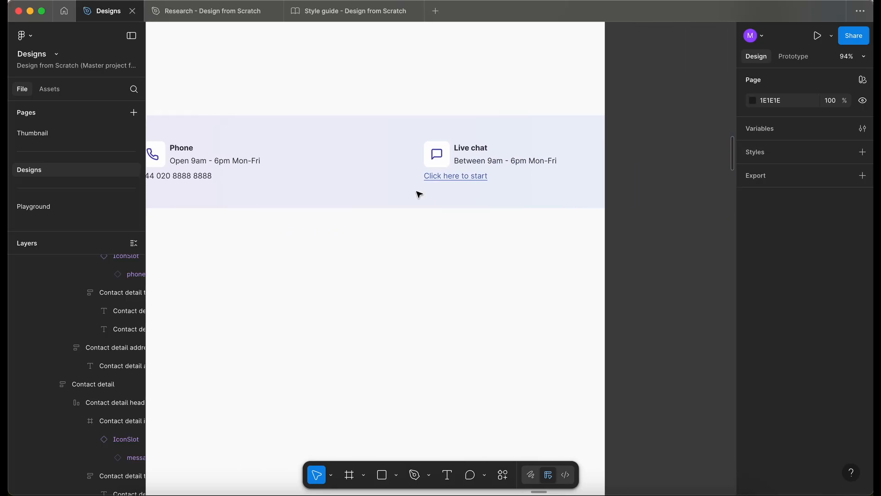
Inspect the Live chat detail's gap, its opening hours text properties and the padding of the contact details container
{"action": "left_click", "coordinate": [529, 167]}
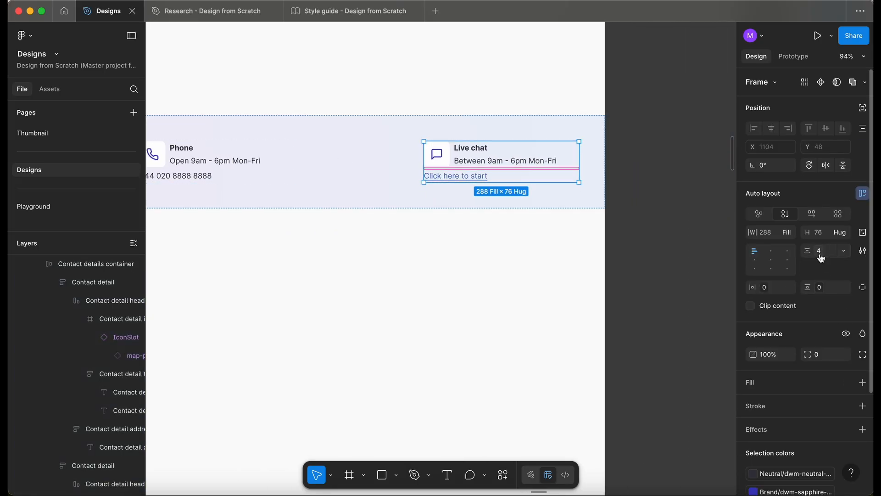
{"action": "left_click", "coordinate": [479, 250]}
{"action": "left_click", "coordinate": [504, 162], "text": "super"}
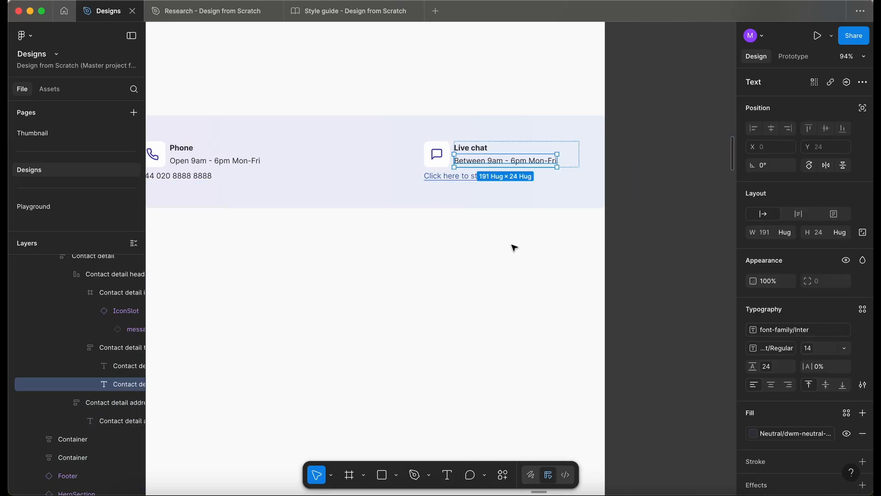
{"action": "left_click", "coordinate": [541, 263]}
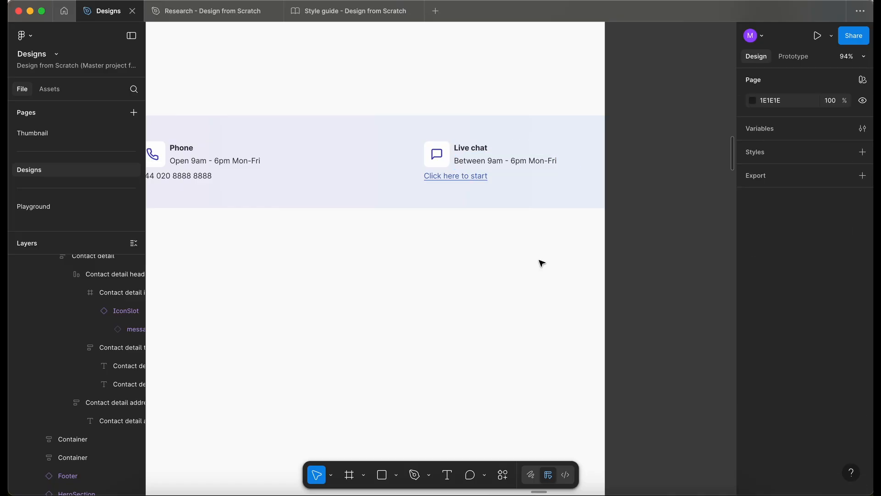
{"action": "scroll", "coordinate": [505, 303], "scroll_direction": "down", "scroll_amount": 5}
{"action": "scroll", "coordinate": [496, 321], "scroll_direction": "down", "scroll_amount": 4}
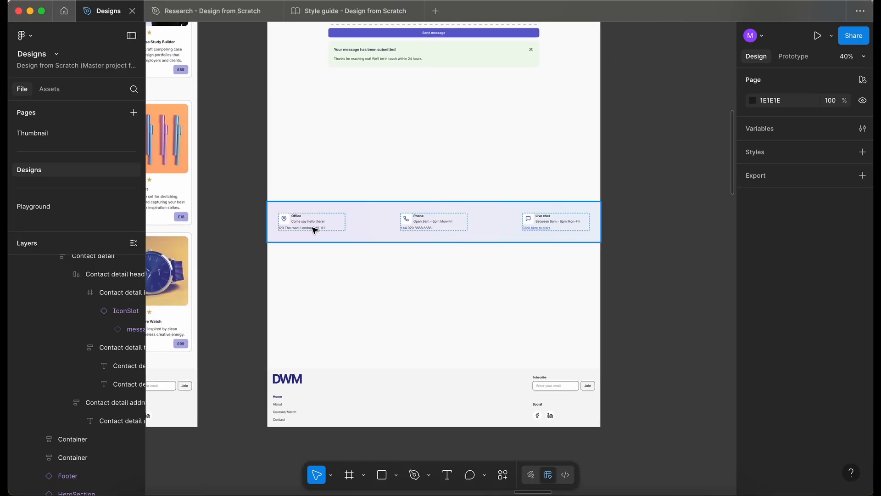
{"action": "left_click", "coordinate": [315, 229]}
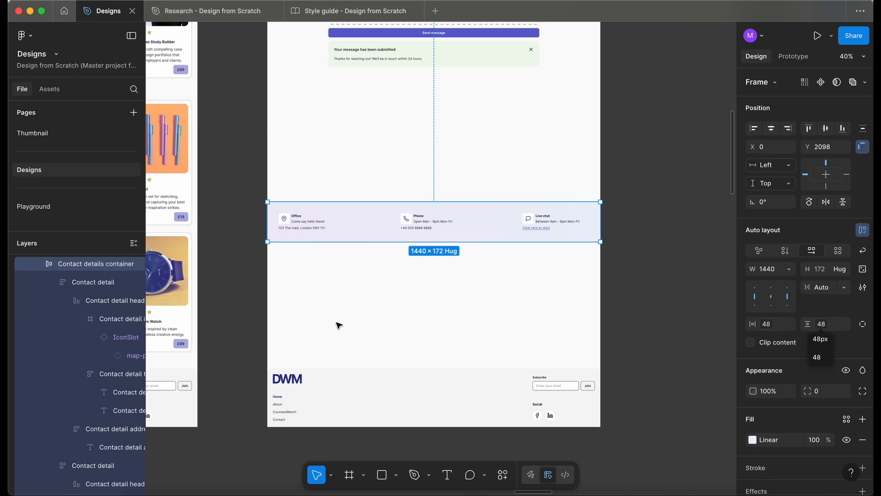
{"action": "left_click", "coordinate": [209, 303]}
{"action": "scroll", "coordinate": [322, 235], "scroll_direction": "down", "scroll_amount": 6}
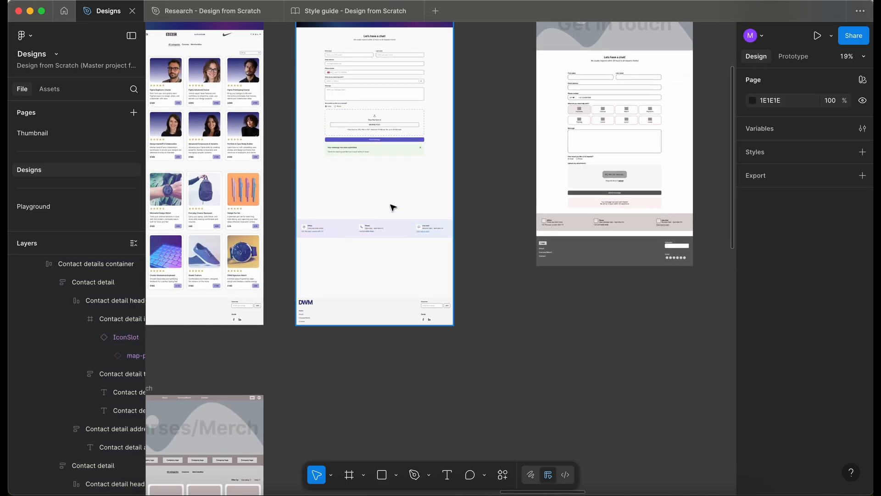
{"action": "scroll", "coordinate": [348, 206], "scroll_direction": "up", "scroll_amount": 2}
Move the contact details container up beneath the form container on the high-fidelity Contact page, placing it at Y 1563
{"action": "left_click", "coordinate": [393, 321]}
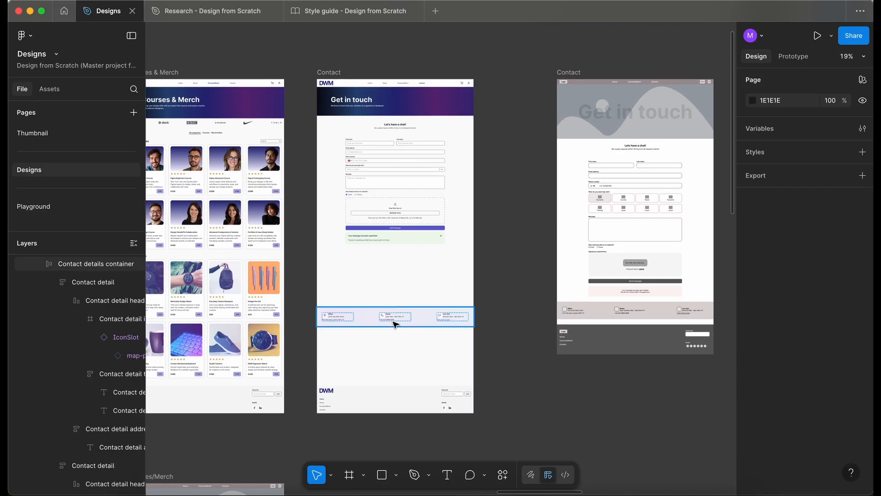
{"action": "left_click_drag", "start_coordinate": [367, 320], "coordinate": [342, 296]}
{"action": "scroll", "coordinate": [367, 262], "scroll_direction": "up", "scroll_amount": 5}
{"action": "left_click", "coordinate": [478, 202]}
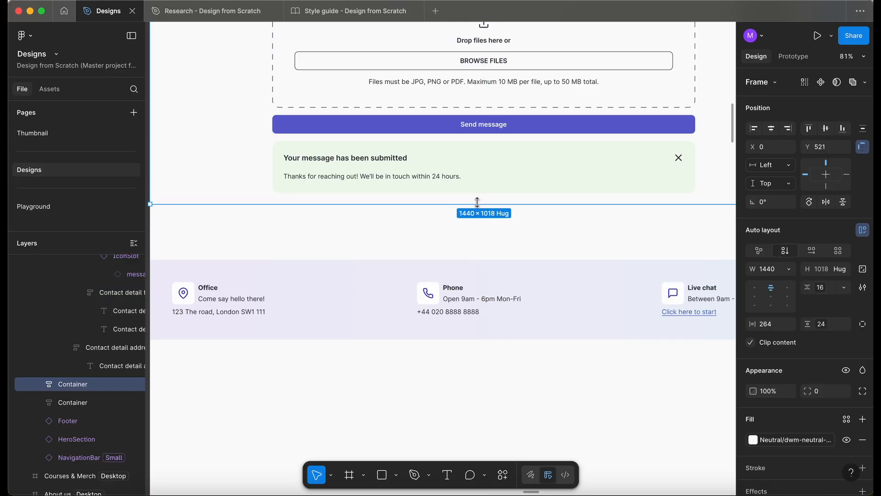
{"action": "left_click", "coordinate": [367, 275]}
{"action": "scroll", "coordinate": [367, 274], "scroll_direction": "down", "scroll_amount": 4}
{"action": "scroll", "coordinate": [437, 212], "scroll_direction": "up", "scroll_amount": 3}
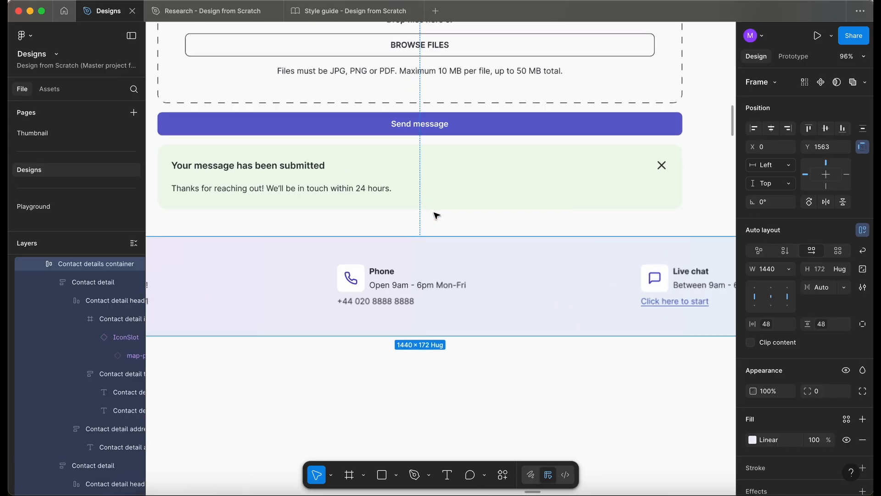
{"action": "scroll", "coordinate": [431, 235], "scroll_direction": "down", "scroll_amount": 5}
{"action": "left_click", "coordinate": [433, 208]}
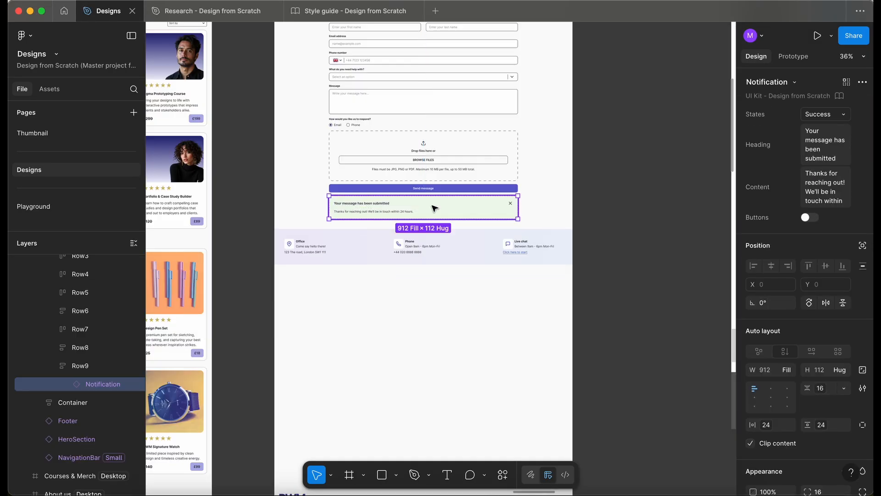
{"action": "left_click", "coordinate": [513, 274]}
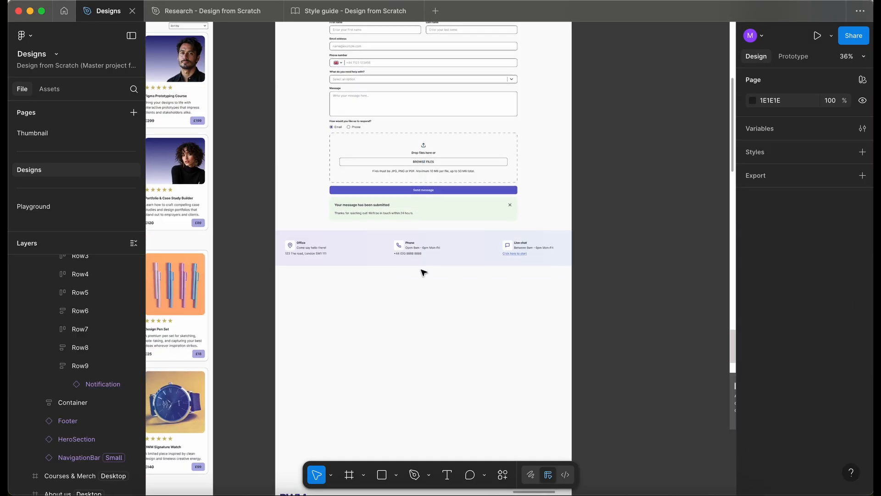
Move the footer up so it sits directly beneath the contact details container at Y 1735
{"action": "scroll", "coordinate": [422, 270], "scroll_direction": "down", "scroll_amount": 5}
{"action": "scroll", "coordinate": [422, 272], "scroll_direction": "down", "scroll_amount": 2}
{"action": "left_click", "coordinate": [398, 390]}
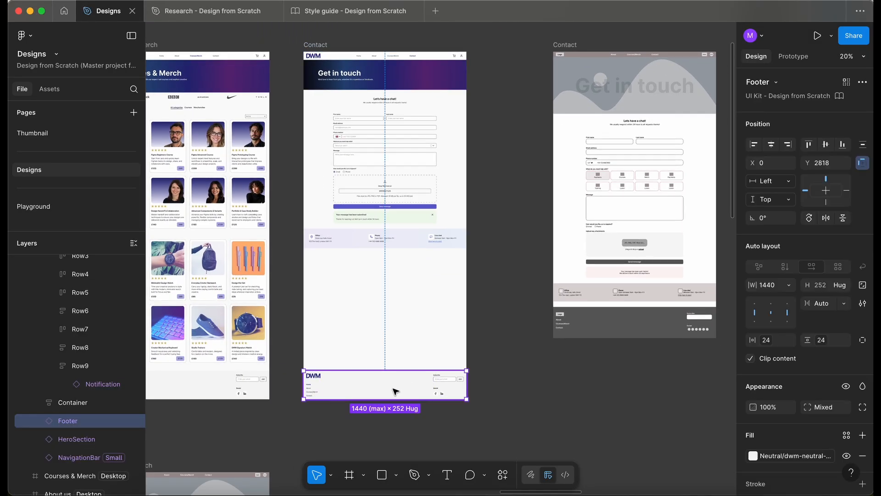
{"action": "left_click_drag", "start_coordinate": [379, 380], "coordinate": [380, 270]}
{"action": "scroll", "coordinate": [359, 243], "scroll_direction": "up", "scroll_amount": 3}
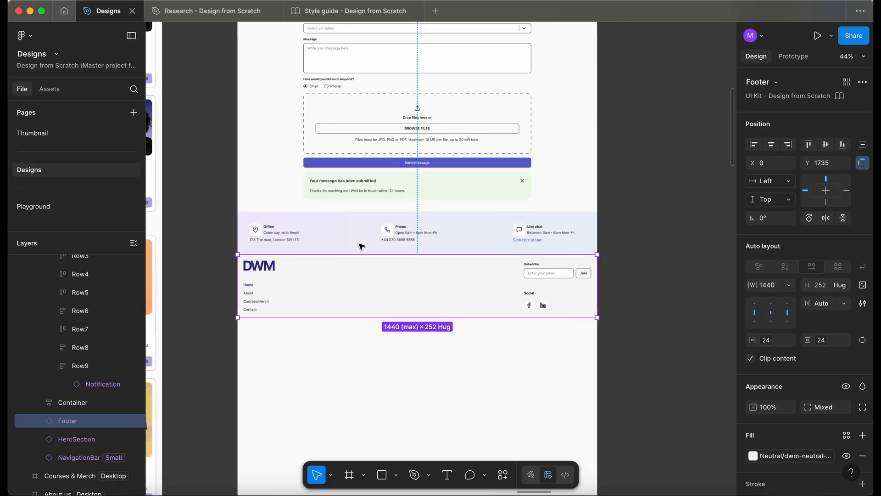
Shorten the high-fidelity Contact frame so that its lower edge ends at the bottom of the footer
{"action": "scroll", "coordinate": [349, 246], "scroll_direction": "down", "scroll_amount": 4}
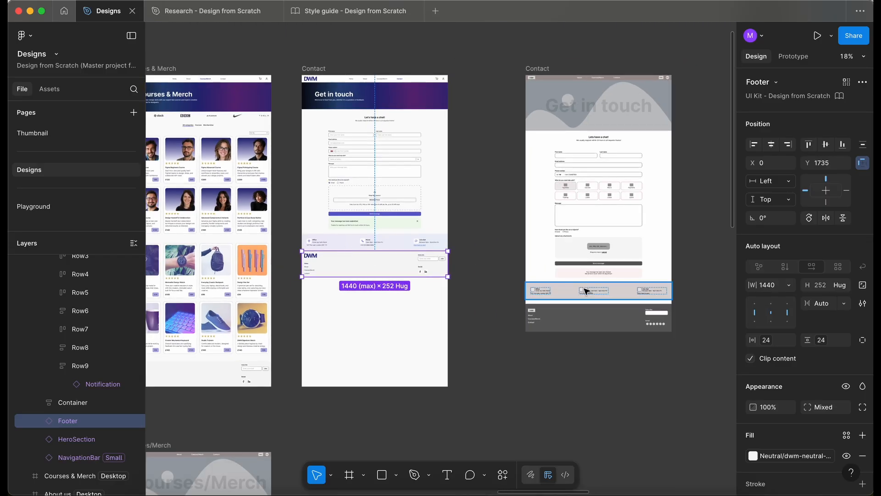
{"action": "left_click", "coordinate": [312, 68]}
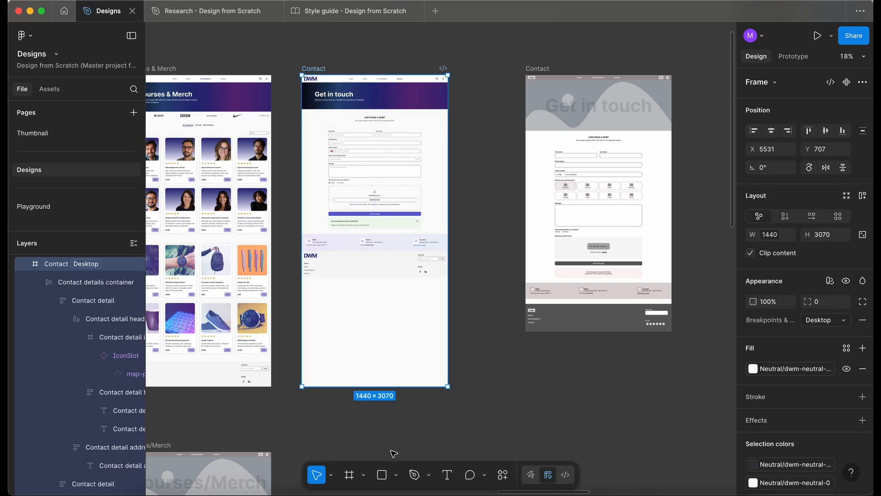
{"action": "left_click_drag", "start_coordinate": [339, 387], "coordinate": [338, 277]}
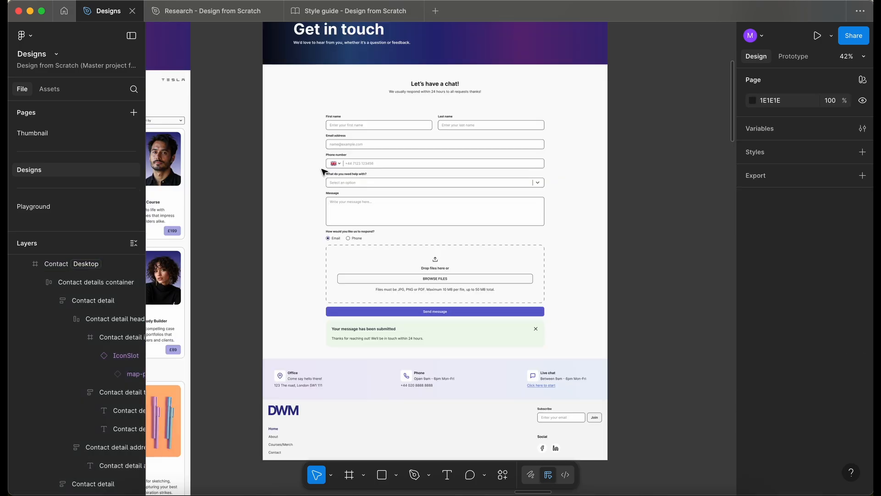
{"action": "scroll", "coordinate": [322, 171], "scroll_direction": "up", "scroll_amount": 2}
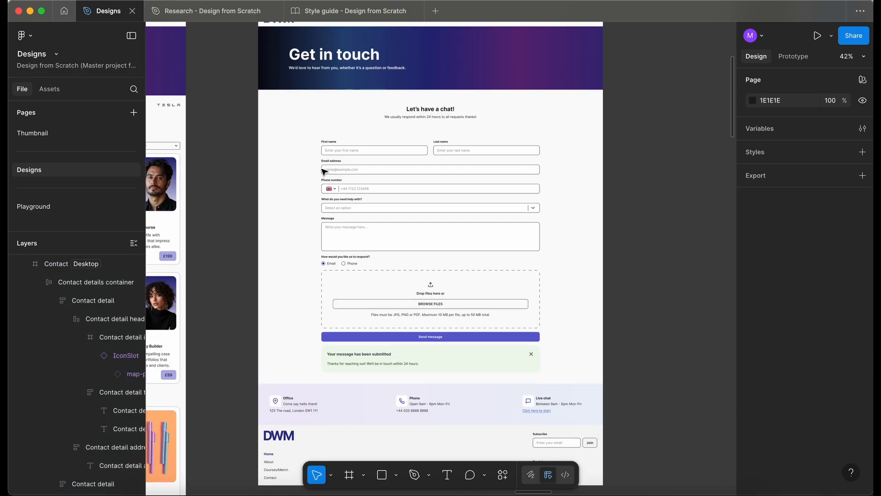
Hide the editor interface and review the whole Contact page from the navigation bar and hero down to the footer
{"action": "key", "text": "super+backslash"}
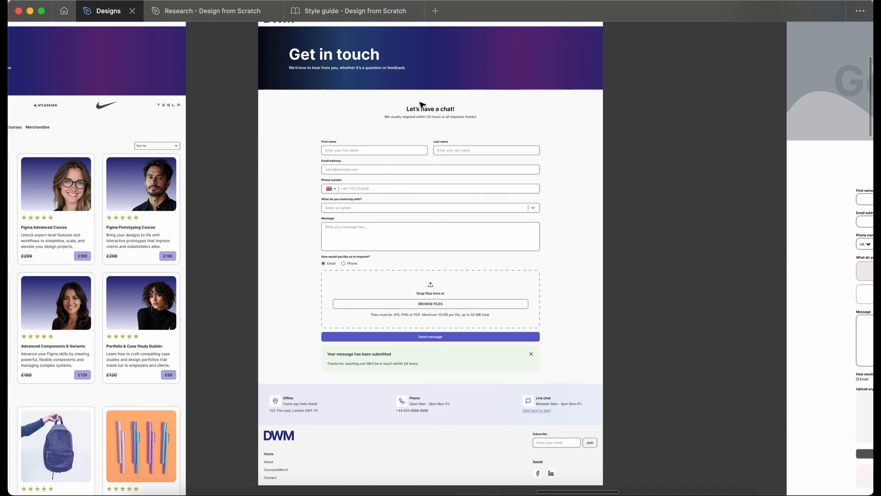
{"action": "scroll", "coordinate": [422, 105], "scroll_direction": "up", "scroll_amount": 5}
{"action": "scroll", "coordinate": [402, 87], "scroll_direction": "up", "scroll_amount": 5}
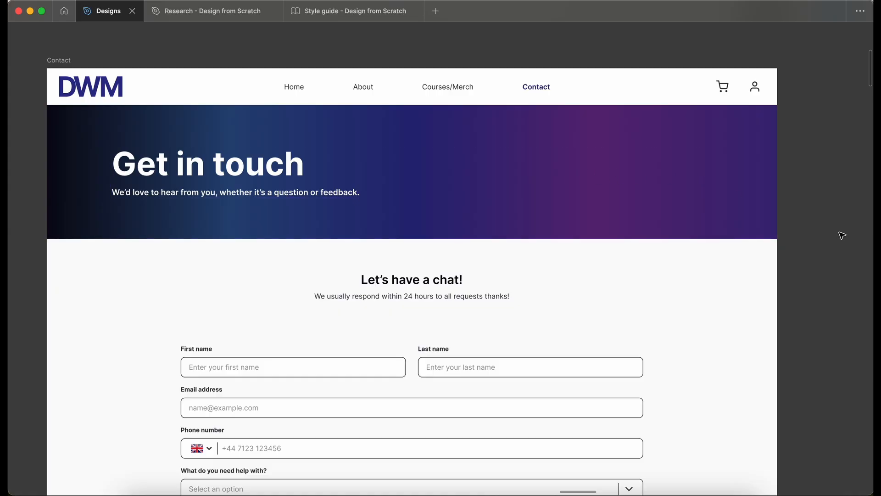
{"action": "scroll", "coordinate": [842, 236], "scroll_direction": "down", "scroll_amount": 5}
{"action": "scroll", "coordinate": [842, 239], "scroll_direction": "down", "scroll_amount": 2}
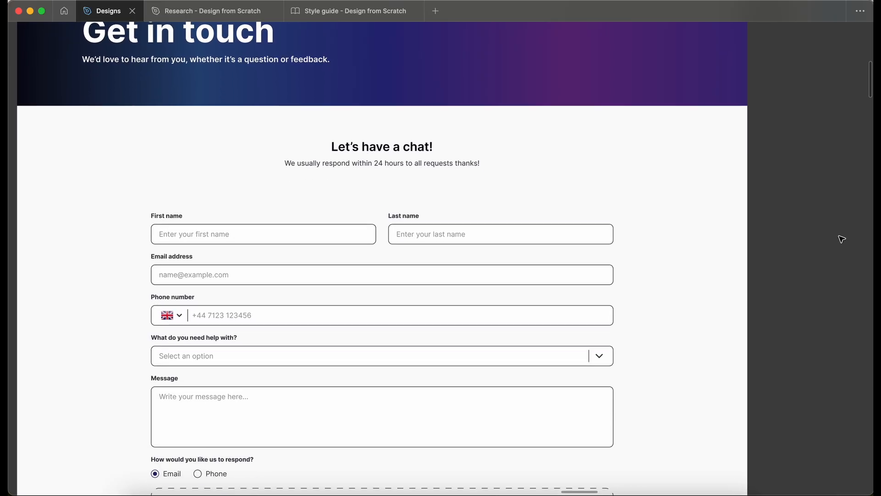
{"action": "scroll", "coordinate": [806, 242], "scroll_direction": "down", "scroll_amount": 4}
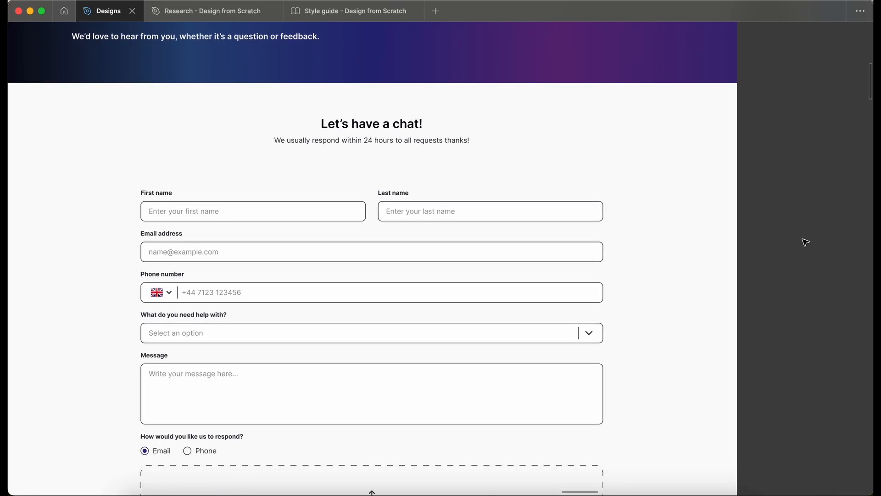
{"action": "scroll", "coordinate": [806, 241], "scroll_direction": "down", "scroll_amount": 5}
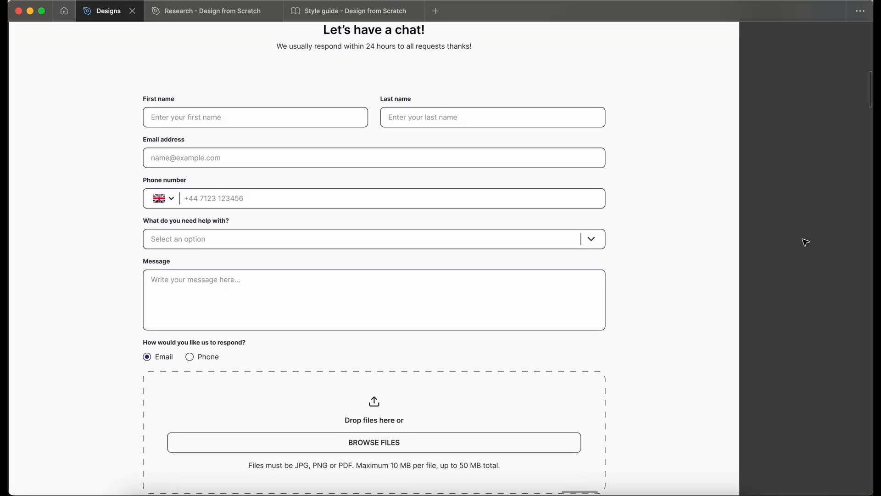
{"action": "scroll", "coordinate": [805, 242], "scroll_direction": "down", "scroll_amount": 7}
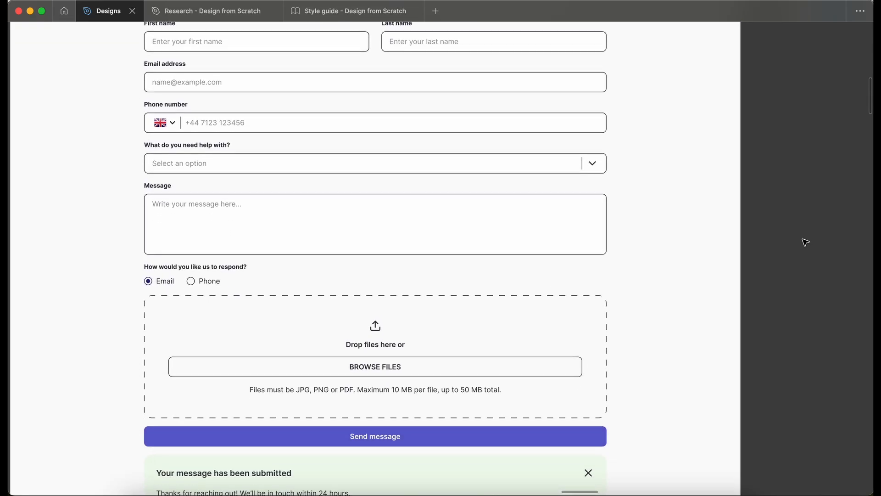
{"action": "scroll", "coordinate": [555, 256], "scroll_direction": "down", "scroll_amount": 5}
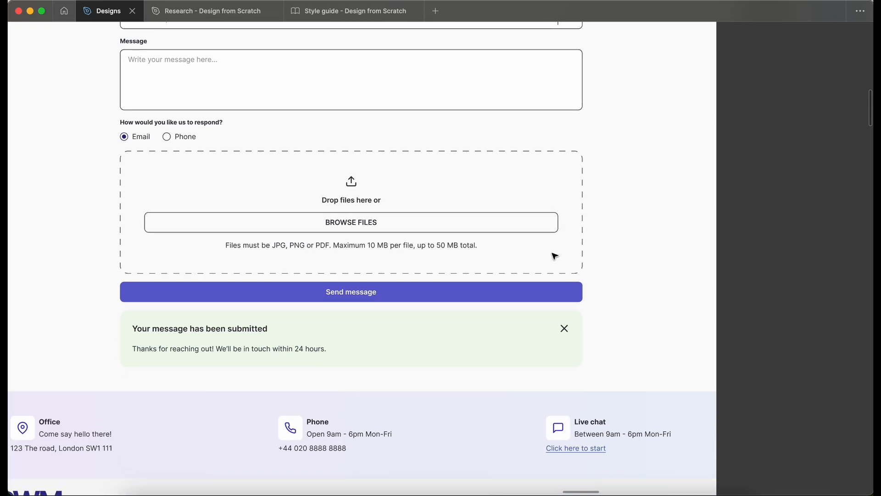
{"action": "scroll", "coordinate": [674, 214], "scroll_direction": "down", "scroll_amount": 2, "text": "ctrl"}
{"action": "scroll", "coordinate": [673, 214], "scroll_direction": "down", "scroll_amount": 2}
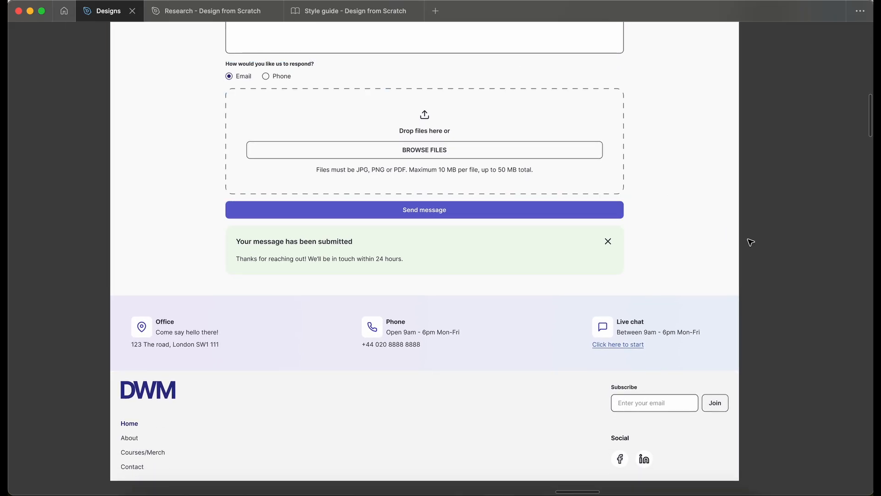
{"action": "scroll", "coordinate": [751, 242], "scroll_direction": "down", "scroll_amount": 2}
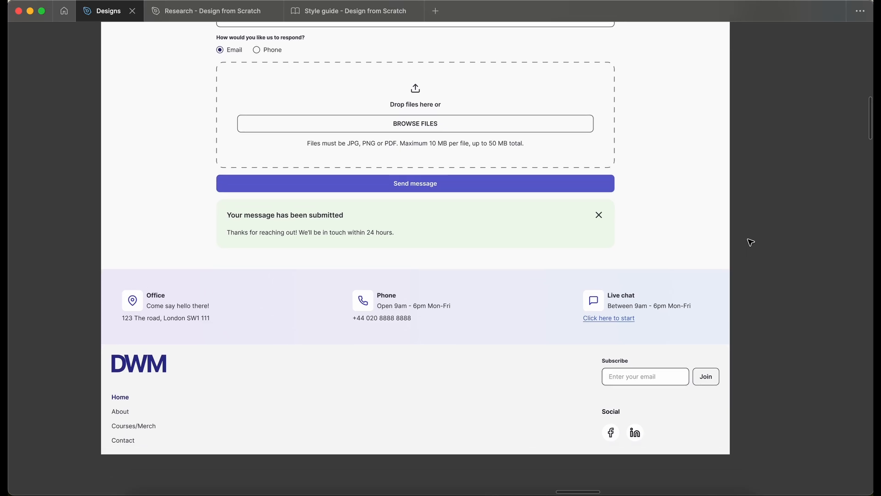
Move the Contact wireframe beneath the high-fidelity Contact page, in the same row as the other page wireframes
{"action": "scroll", "coordinate": [750, 242], "scroll_direction": "down", "scroll_amount": 8, "text": "ctrl"}
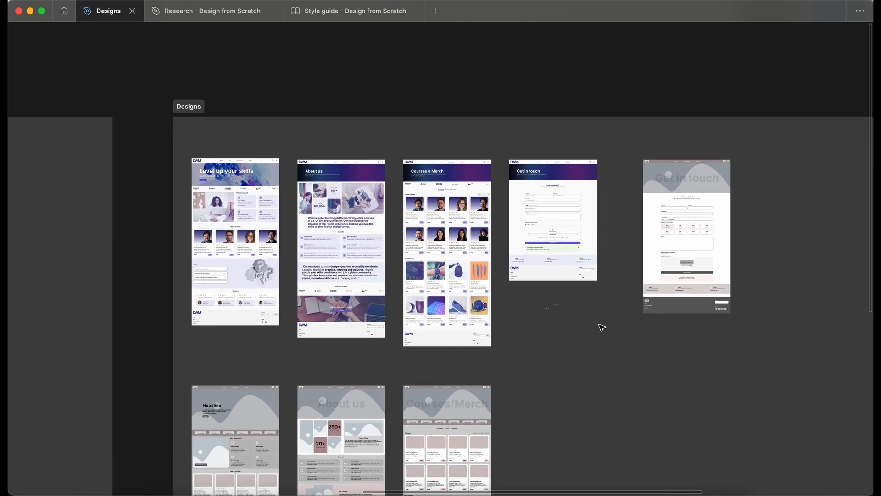
{"action": "scroll", "coordinate": [602, 328], "scroll_direction": "up", "scroll_amount": 5, "text": "ctrl"}
{"action": "left_click_drag", "start_coordinate": [600, 326], "coordinate": [402, 263]}
{"action": "scroll", "coordinate": [546, 298], "scroll_direction": "down", "scroll_amount": 5, "text": "ctrl"}
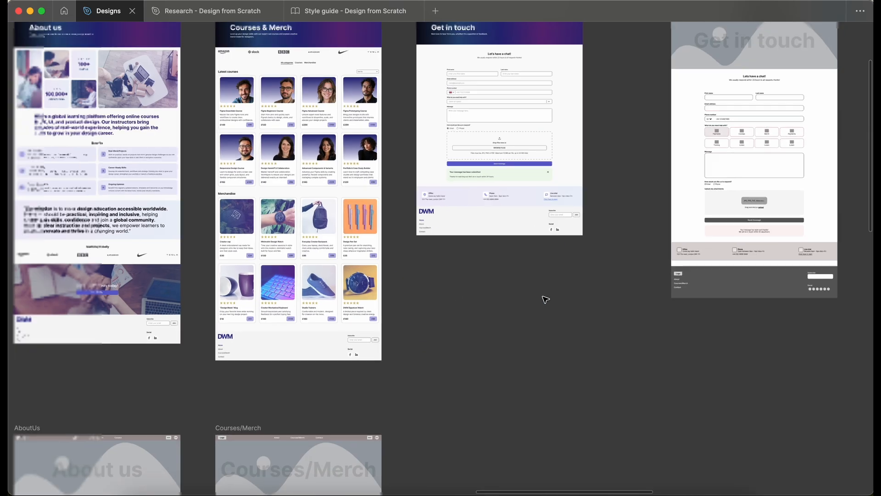
{"action": "scroll", "coordinate": [596, 150], "scroll_direction": "up", "scroll_amount": 3, "text": "ctrl"}
{"action": "left_click_drag", "start_coordinate": [632, 147], "coordinate": [356, 425]}
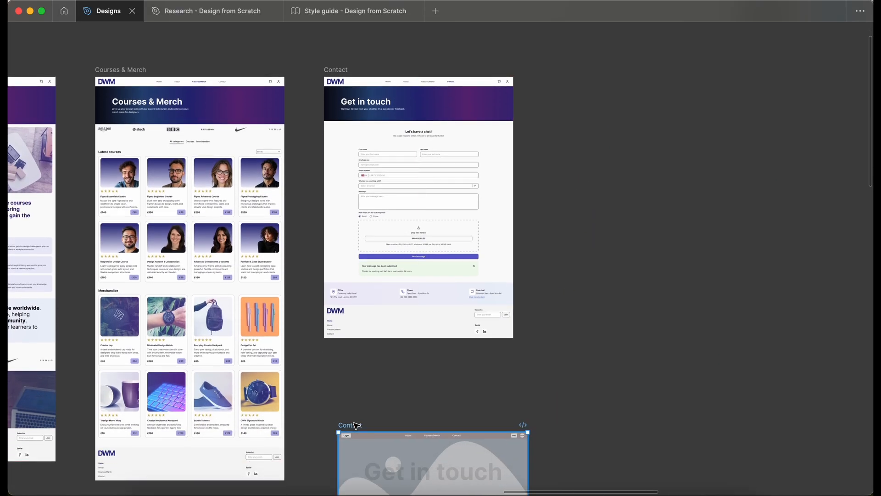
{"action": "scroll", "coordinate": [354, 422], "scroll_direction": "down", "scroll_amount": 3}
{"action": "scroll", "coordinate": [354, 317], "scroll_direction": "down", "scroll_amount": 3, "text": "ctrl"}
{"action": "left_click_drag", "start_coordinate": [376, 293], "coordinate": [373, 363]}
{"action": "scroll", "coordinate": [399, 388], "scroll_direction": "up", "scroll_amount": 5, "text": "ctrl"}
{"action": "scroll", "coordinate": [400, 388], "scroll_direction": "down", "scroll_amount": 3}
{"action": "scroll", "coordinate": [400, 388], "scroll_direction": "down", "scroll_amount": 3}
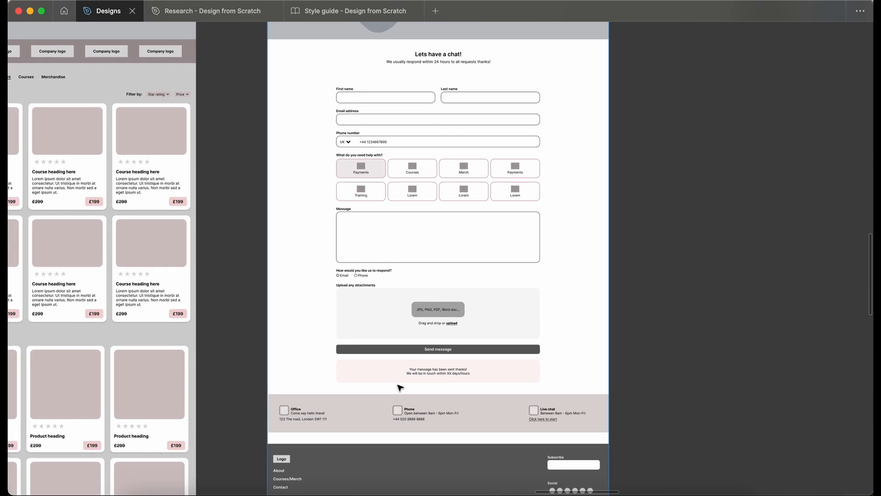
Preview the high-fidelity Contact page as a prototype in presentation view
{"action": "scroll", "coordinate": [365, 398], "scroll_direction": "down", "scroll_amount": 10}
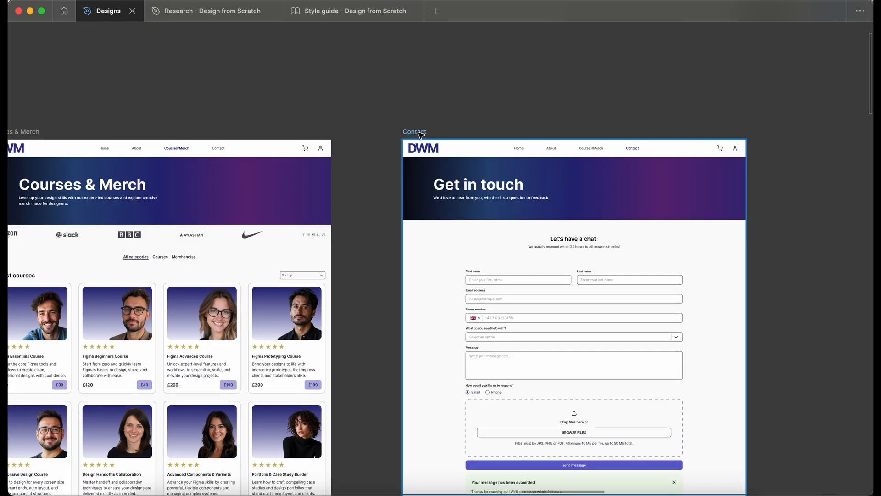
{"action": "key", "text": "shift+space"}
{"action": "left_click", "coordinate": [424, 42]}
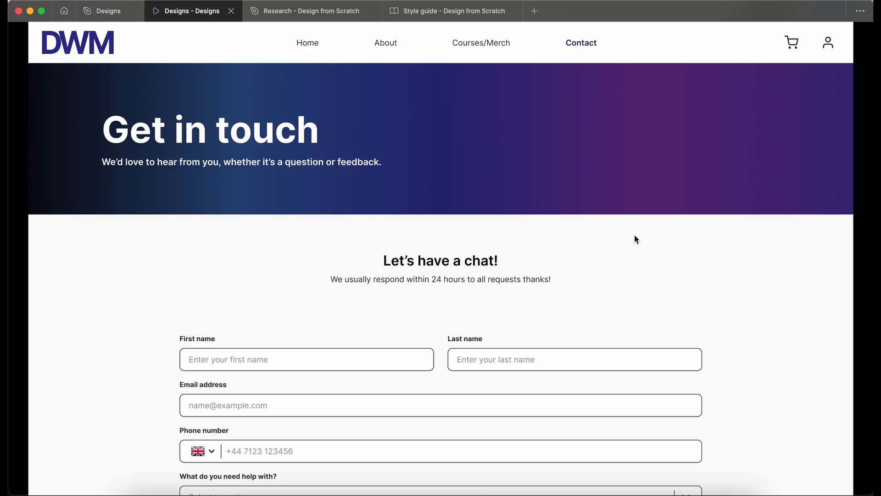
{"action": "scroll", "coordinate": [681, 254], "scroll_direction": "down", "scroll_amount": 1}
{"action": "scroll", "coordinate": [681, 254], "scroll_direction": "up", "scroll_amount": 1}
Go back through the presented pages to the Home page and review its hero, benefits and course sections down the page
{"action": "key", "text": "Left"}
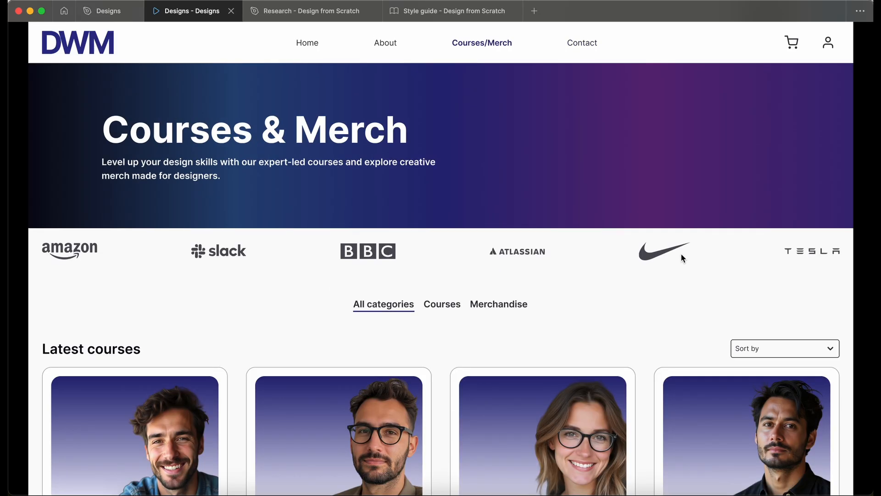
{"action": "key", "text": "Left"}
{"action": "key", "text": "Left"}
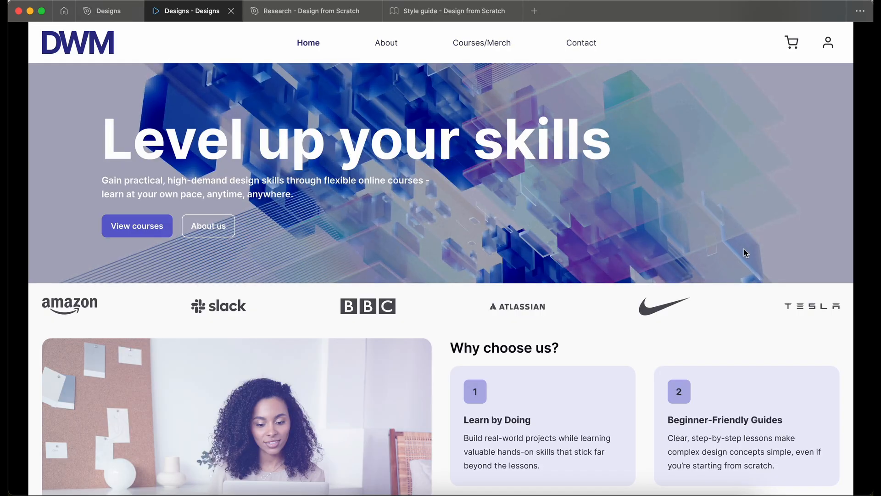
{"action": "scroll", "coordinate": [749, 253], "scroll_direction": "down", "scroll_amount": 1}
{"action": "scroll", "coordinate": [814, 198], "scroll_direction": "up", "scroll_amount": 1}
{"action": "scroll", "coordinate": [814, 198], "scroll_direction": "down", "scroll_amount": 4}
{"action": "scroll", "coordinate": [813, 198], "scroll_direction": "down", "scroll_amount": 8}
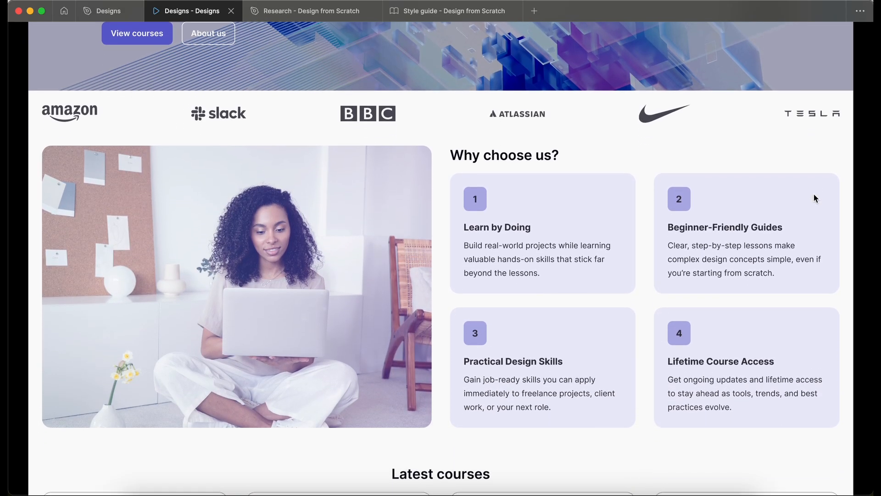
{"action": "scroll", "coordinate": [815, 198], "scroll_direction": "down", "scroll_amount": 13}
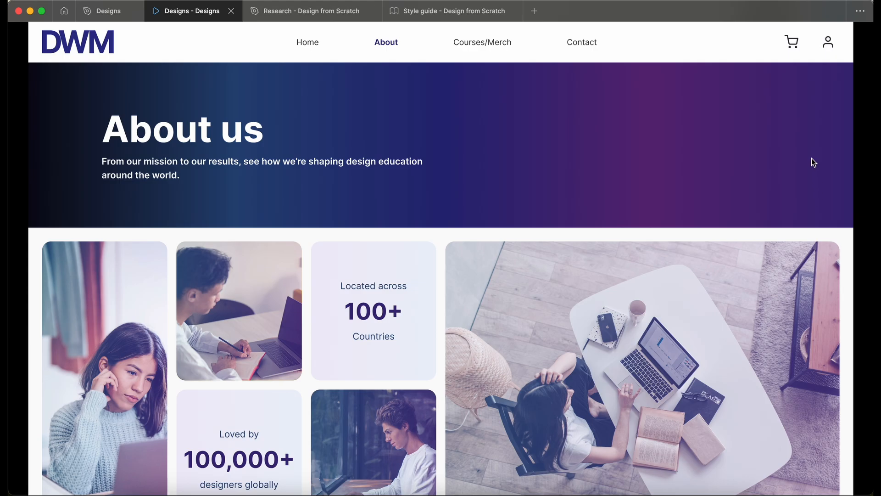
Review the About page and the Courses & Merch page in the prototype, each down to its footer
{"action": "scroll", "coordinate": [814, 141], "scroll_direction": "down", "scroll_amount": 12}
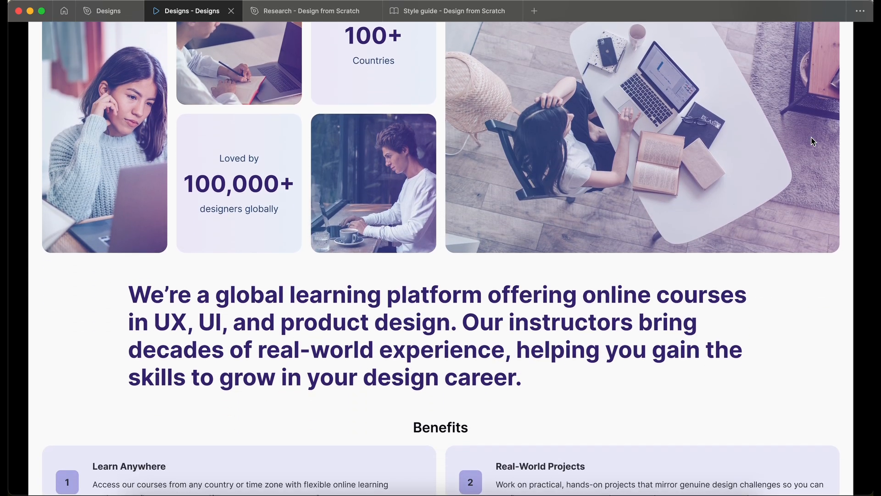
{"action": "scroll", "coordinate": [813, 141], "scroll_direction": "down", "scroll_amount": 15}
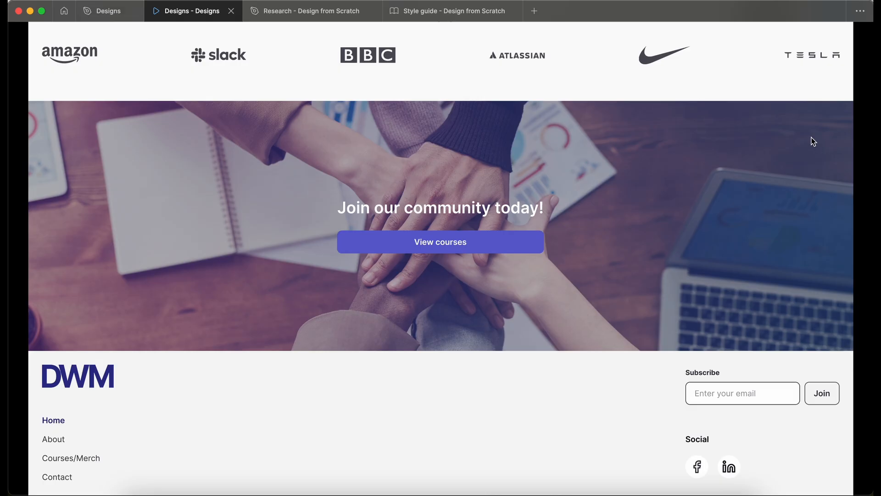
{"action": "key", "text": "Right"}
{"action": "scroll", "coordinate": [813, 142], "scroll_direction": "down", "scroll_amount": 6}
{"action": "scroll", "coordinate": [813, 142], "scroll_direction": "down", "scroll_amount": 15}
{"action": "scroll", "coordinate": [813, 142], "scroll_direction": "down", "scroll_amount": 7}
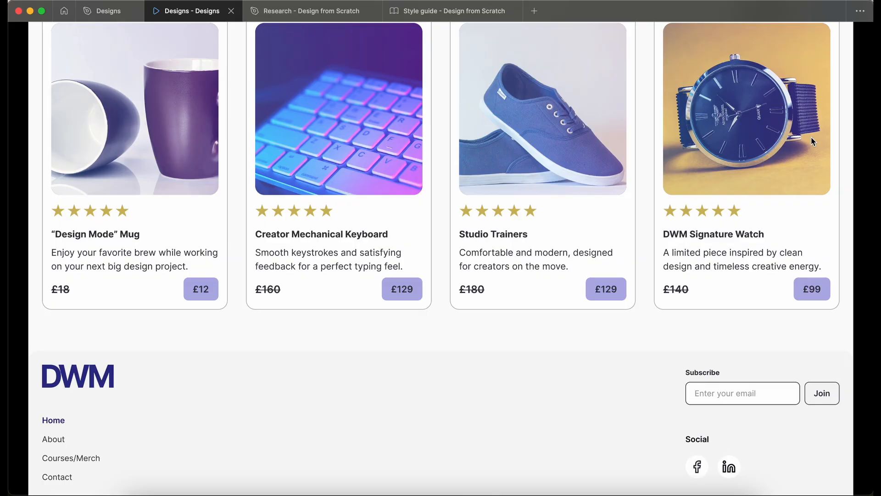
Advance the prototype to the Contact page and review it from the hero through the form to the file upload area
{"action": "key", "text": "Right"}
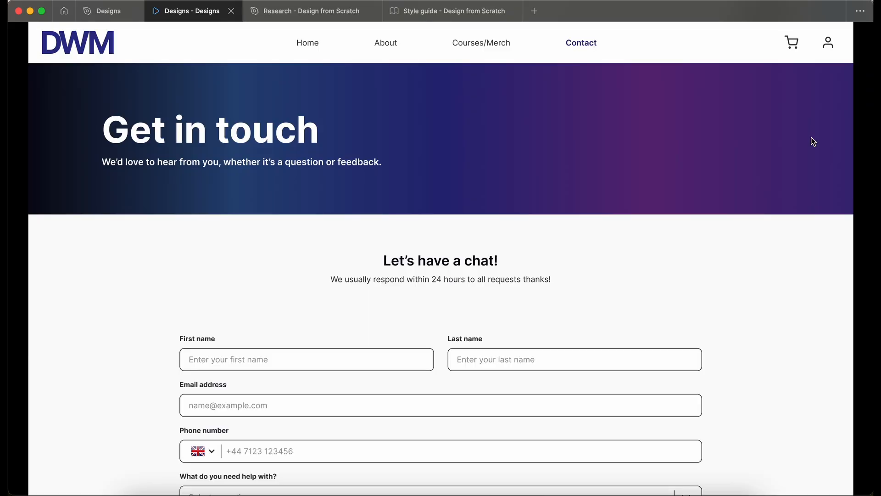
{"action": "scroll", "coordinate": [814, 172], "scroll_direction": "down", "scroll_amount": 1}
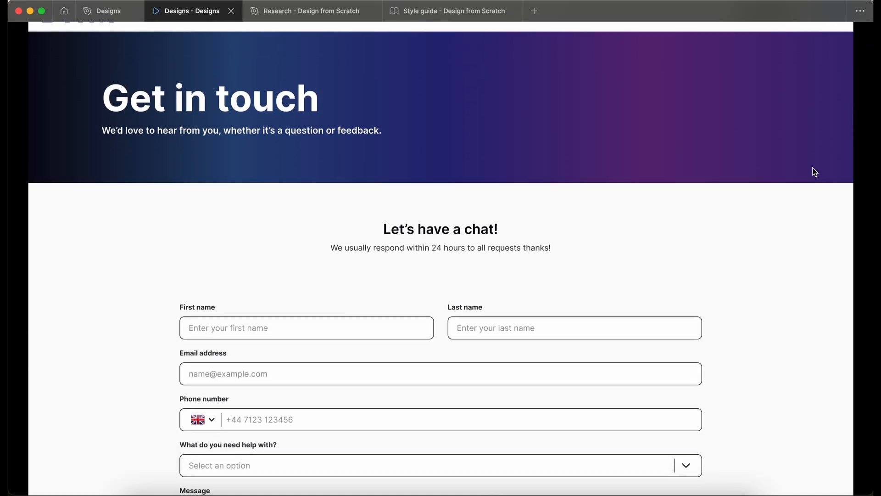
{"action": "scroll", "coordinate": [815, 172], "scroll_direction": "down", "scroll_amount": 1}
{"action": "scroll", "coordinate": [814, 172], "scroll_direction": "down", "scroll_amount": 2}
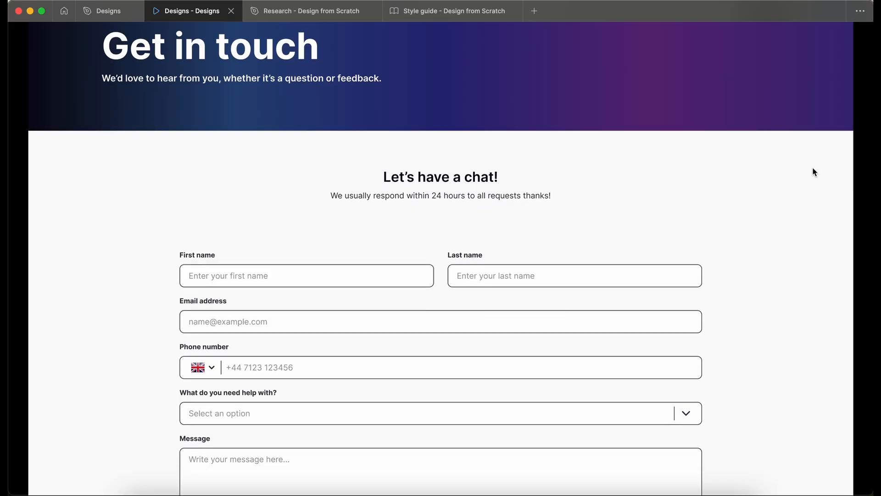
{"action": "scroll", "coordinate": [814, 172], "scroll_direction": "down", "scroll_amount": 2}
{"action": "scroll", "coordinate": [814, 172], "scroll_direction": "down", "scroll_amount": 2}
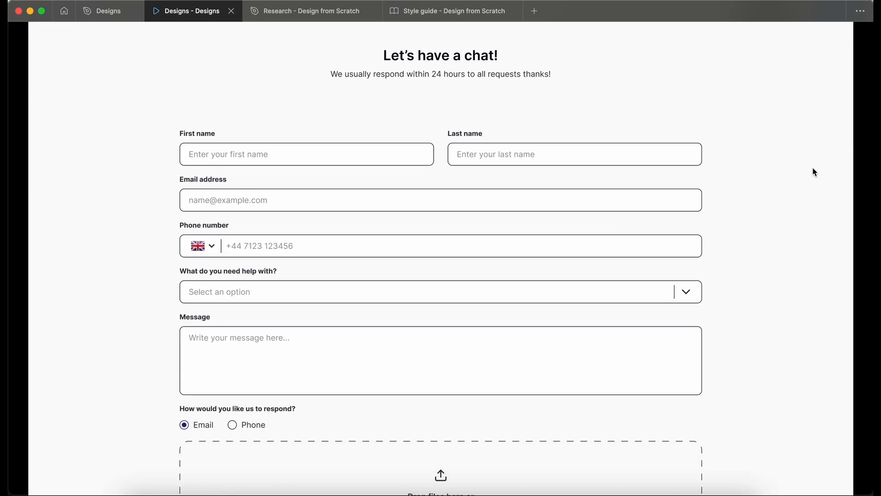
{"action": "scroll", "coordinate": [814, 172], "scroll_direction": "down", "scroll_amount": 5}
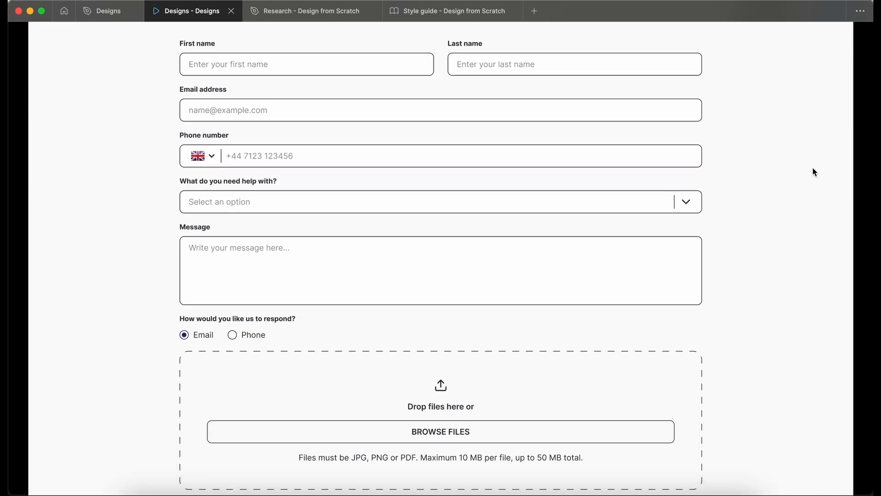
{"action": "scroll", "coordinate": [814, 172], "scroll_direction": "down", "scroll_amount": 2}
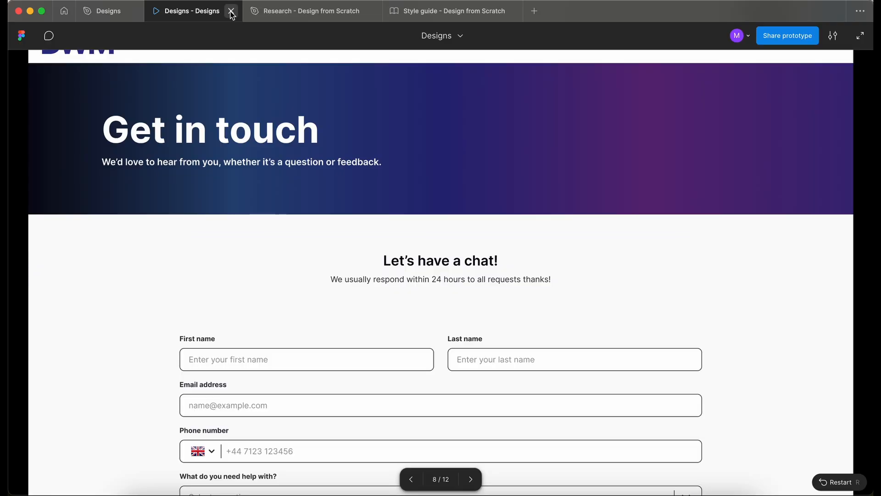
Close the prototype preview and show the 12-column layout guide on the high-fidelity Contact frame
{"action": "key", "text": "super+w"}
{"action": "scroll", "coordinate": [703, 216], "scroll_direction": "up", "scroll_amount": 2}
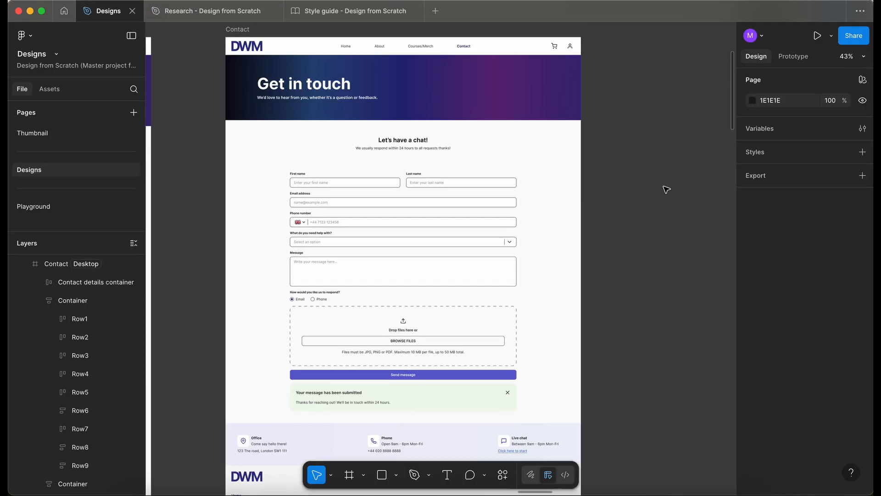
{"action": "left_click", "coordinate": [233, 29]}
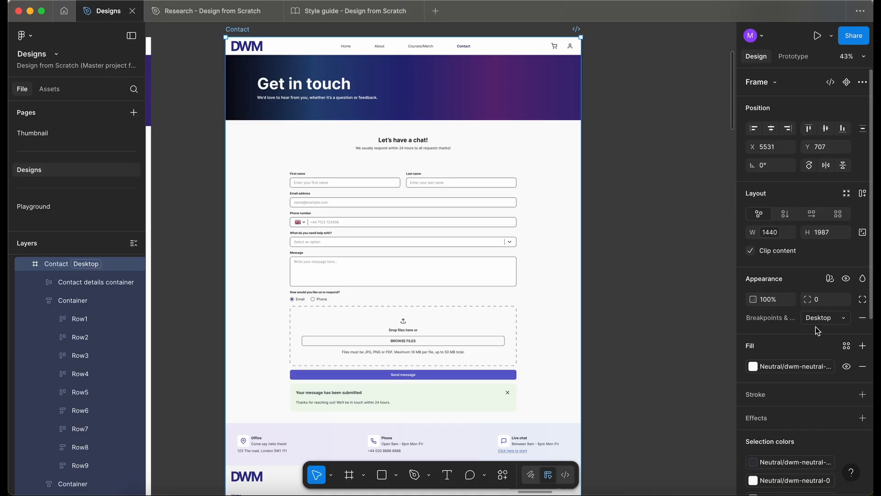
{"action": "scroll", "coordinate": [817, 330], "scroll_direction": "down", "scroll_amount": 6}
{"action": "left_click", "coordinate": [847, 427]}
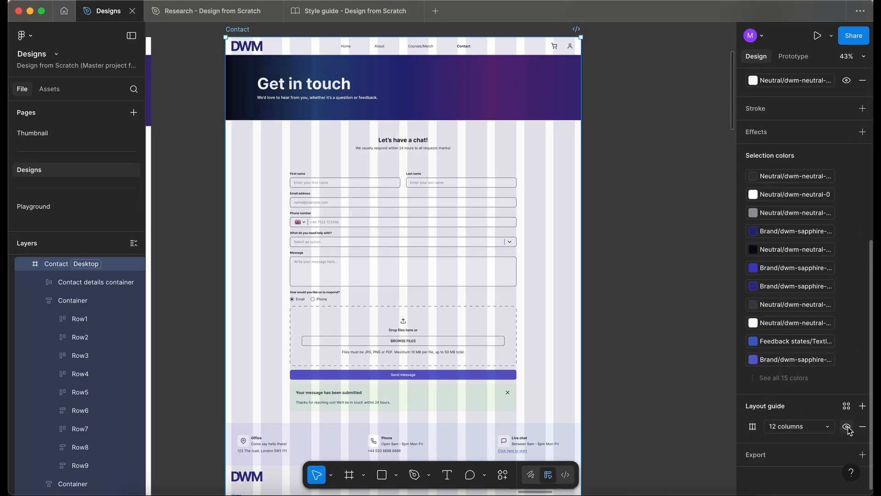
{"action": "left_click", "coordinate": [624, 276]}
Set the horizontal gap between the first name and last name fields in the Contact form to 32
{"action": "scroll", "coordinate": [501, 191], "scroll_direction": "up", "scroll_amount": 3}
{"action": "scroll", "coordinate": [378, 59], "scroll_direction": "up", "scroll_amount": 5, "text": "ctrl"}
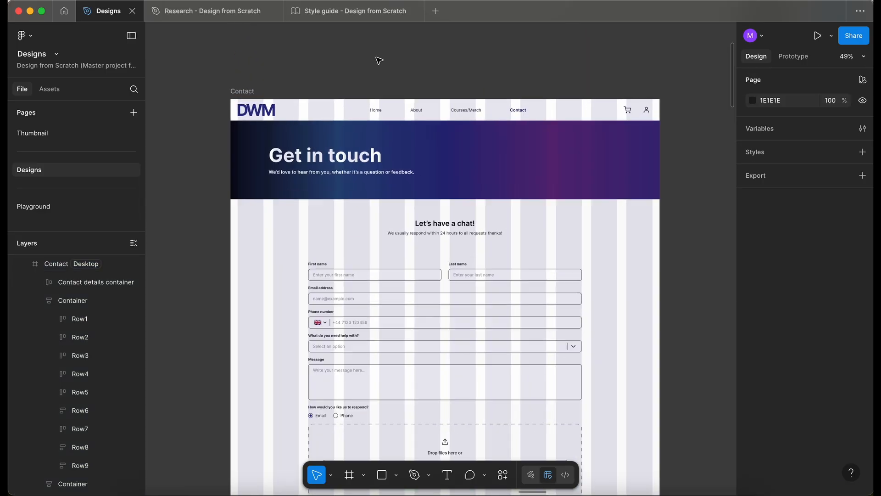
{"action": "scroll", "coordinate": [379, 61], "scroll_direction": "down", "scroll_amount": 5}
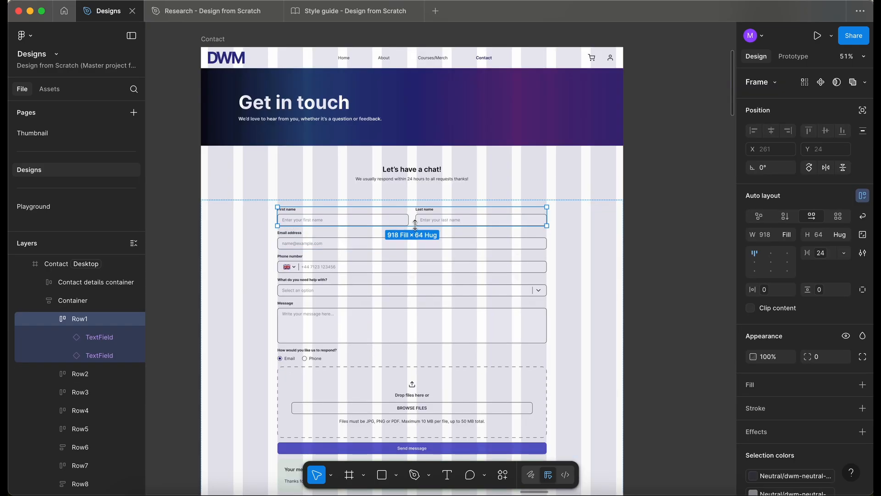
{"action": "scroll", "coordinate": [415, 223], "scroll_direction": "up", "scroll_amount": 3, "text": "ctrl"}
{"action": "scroll", "coordinate": [414, 225], "scroll_direction": "down", "scroll_amount": 3}
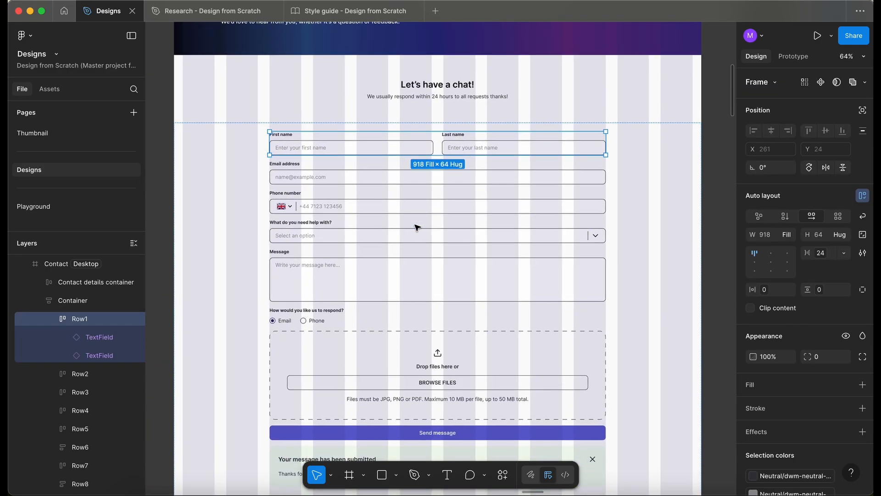
{"action": "left_click", "coordinate": [825, 256]}
{"action": "left_click", "coordinate": [775, 425]}
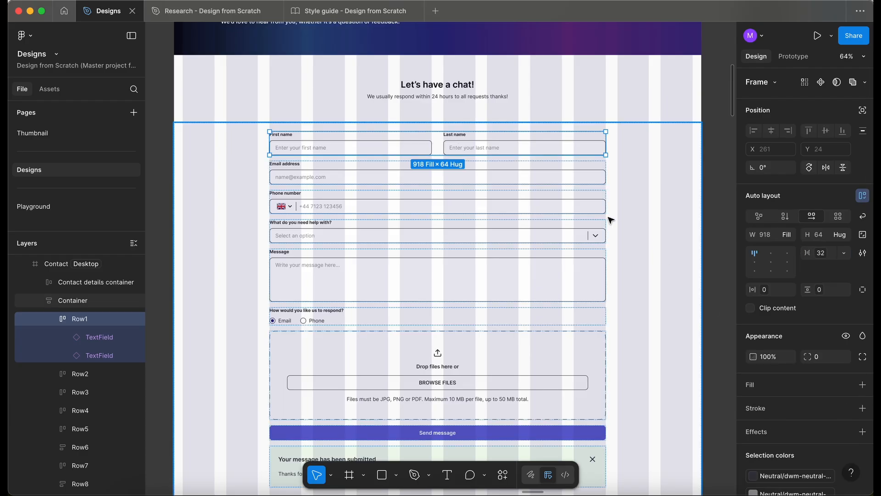
Check the spacing between the first name and last name fields against the column guide, along with the rest of the Contact form
{"action": "scroll", "coordinate": [611, 221], "scroll_direction": "down", "scroll_amount": 3}
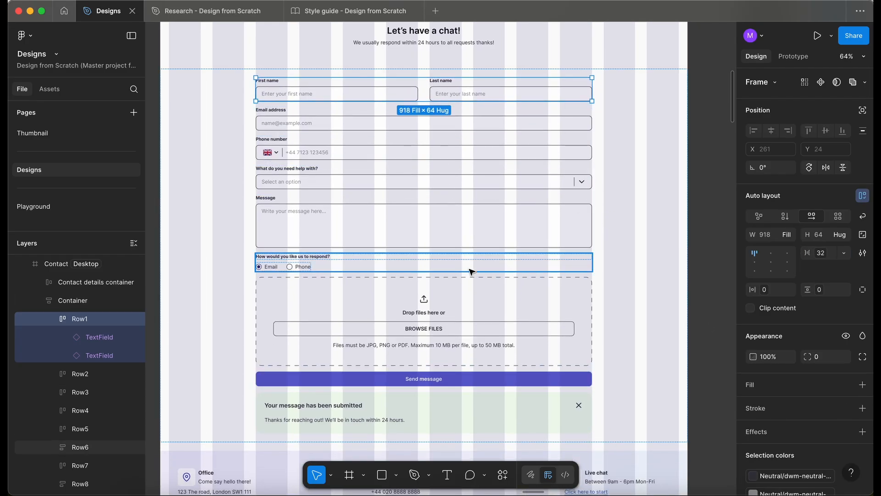
{"action": "scroll", "coordinate": [471, 271], "scroll_direction": "down", "scroll_amount": 3}
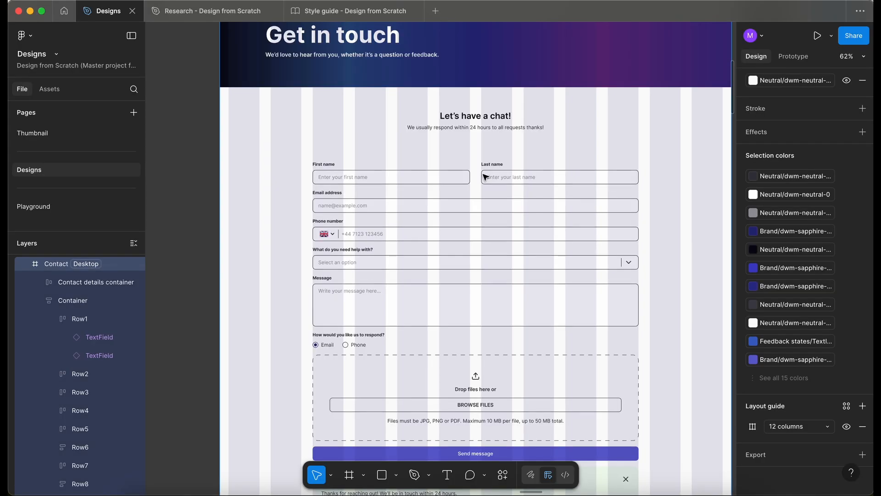
{"action": "scroll", "coordinate": [485, 176], "scroll_direction": "right", "scroll_amount": 1}
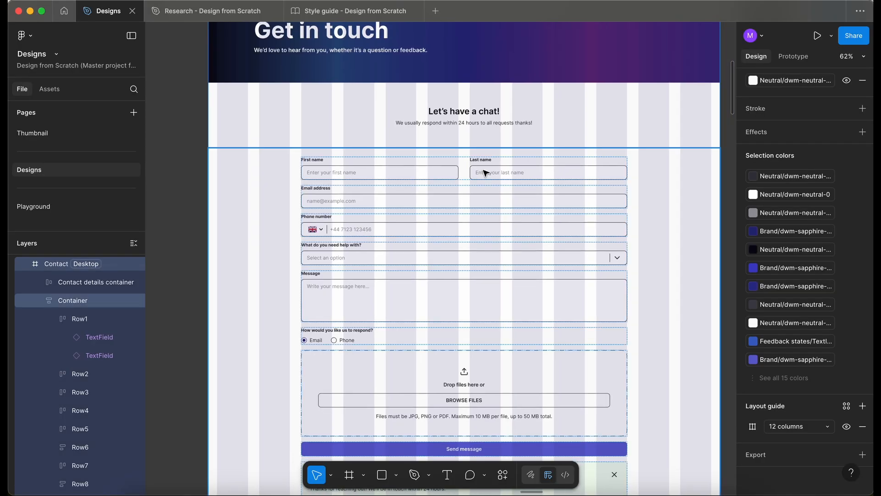
{"action": "double_click", "coordinate": [481, 173]}
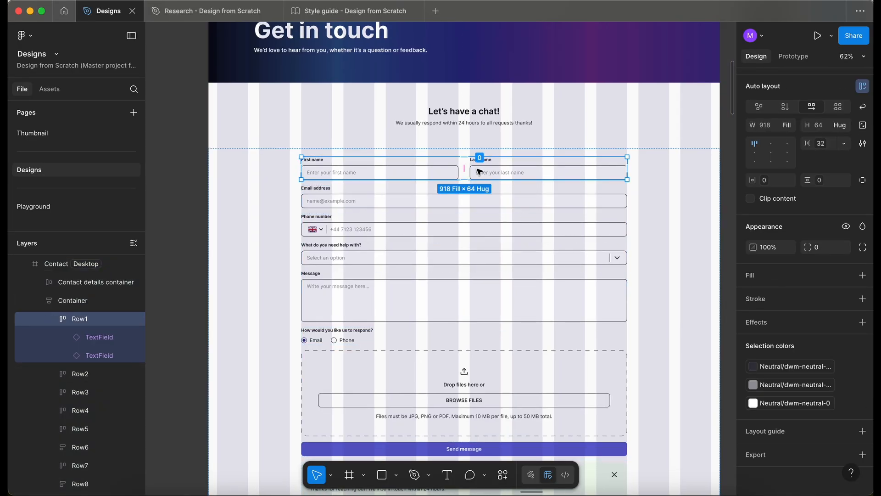
{"action": "scroll", "coordinate": [463, 169], "scroll_direction": "up", "scroll_amount": 5}
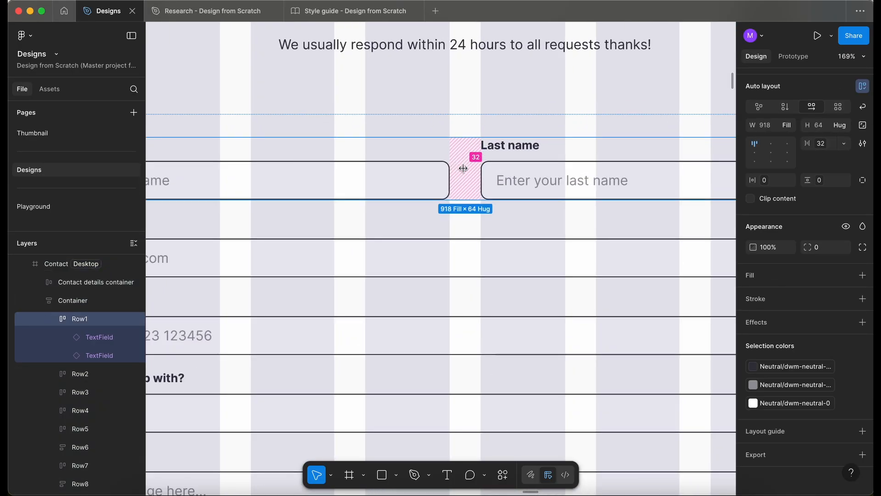
{"action": "scroll", "coordinate": [464, 170], "scroll_direction": "down", "scroll_amount": 10}
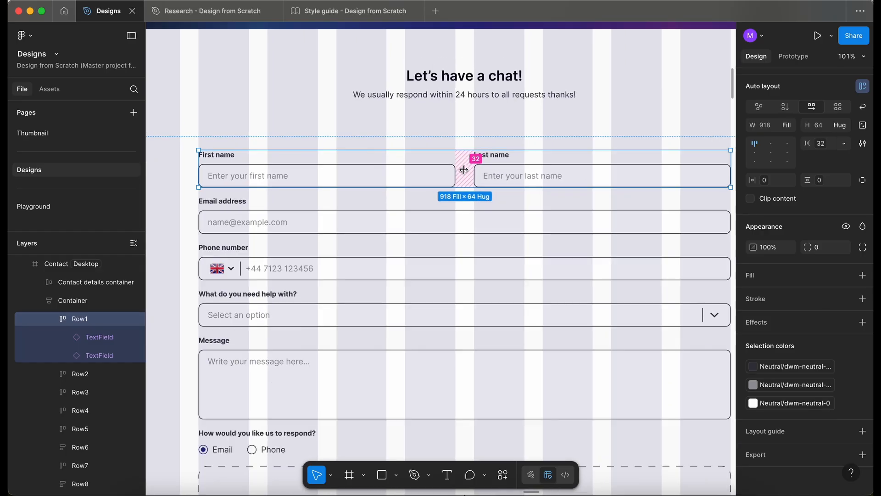
{"action": "scroll", "coordinate": [464, 169], "scroll_direction": "right", "scroll_amount": 1}
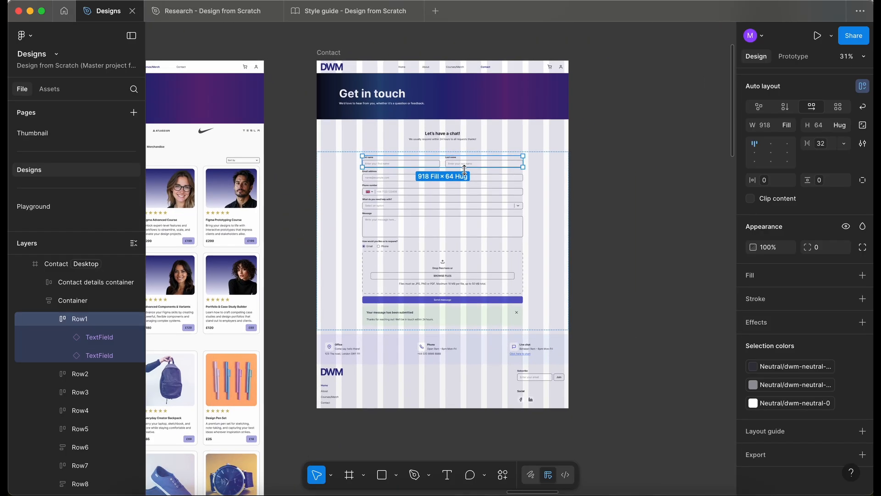
Hide the 12-column layout guide on the high-fidelity Contact frame and deselect it
{"action": "left_click", "coordinate": [328, 52]}
{"action": "scroll", "coordinate": [854, 413], "scroll_direction": "down", "scroll_amount": 3}
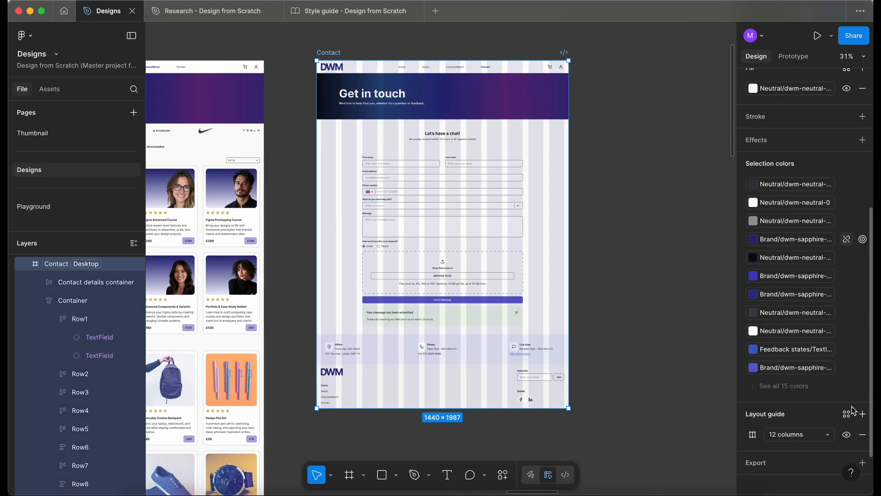
{"action": "left_click", "coordinate": [847, 427]}
{"action": "scroll", "coordinate": [614, 298], "scroll_direction": "up", "scroll_amount": 3}
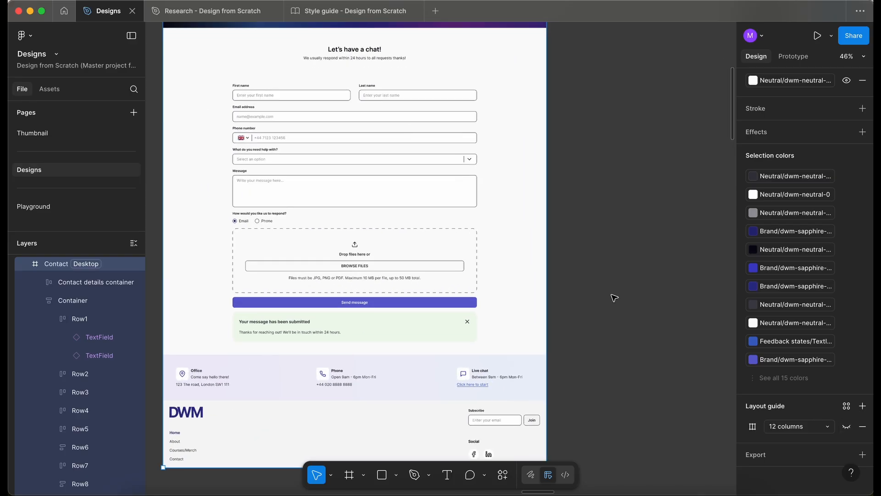
{"action": "scroll", "coordinate": [614, 299], "scroll_direction": "down", "scroll_amount": 3}
{"action": "scroll", "coordinate": [614, 299], "scroll_direction": "right", "scroll_amount": 4}
{"action": "left_click", "coordinate": [614, 298]}
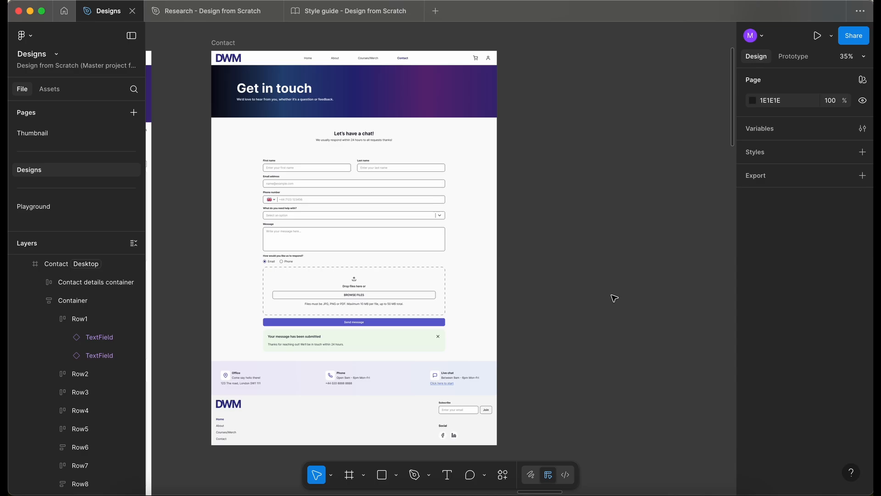
Switch to the Research - Design from Scratch file and locate the Checkout wireframe beyond the Contact wireframe
{"action": "key", "text": "ctrl+Tab"}
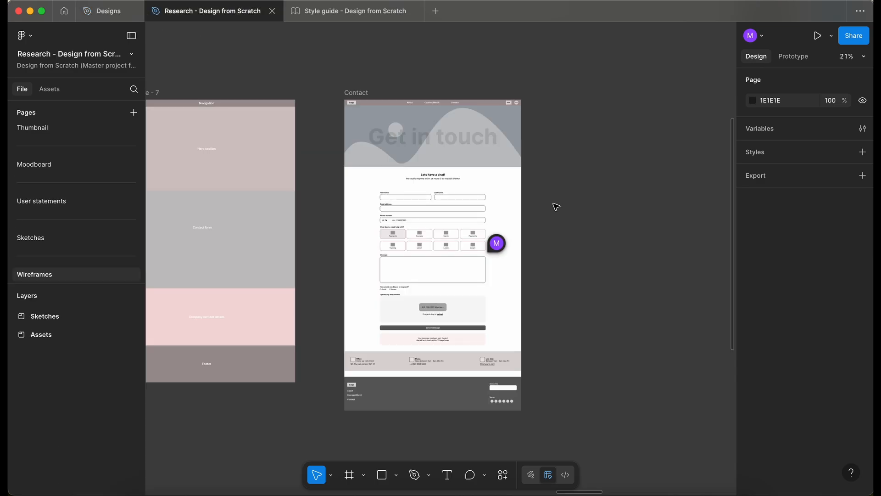
{"action": "scroll", "coordinate": [556, 207], "scroll_direction": "right", "scroll_amount": 15}
{"action": "scroll", "coordinate": [556, 204], "scroll_direction": "right", "scroll_amount": 10}
{"action": "scroll", "coordinate": [564, 200], "scroll_direction": "up", "scroll_amount": 3}
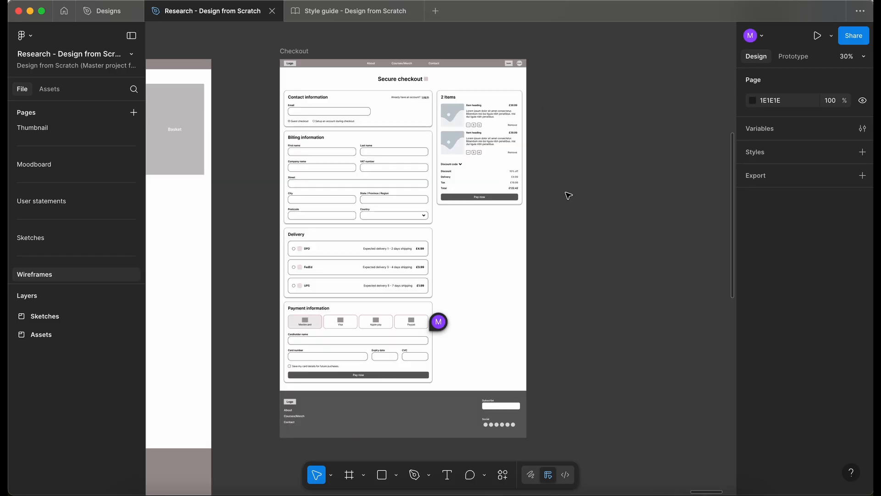